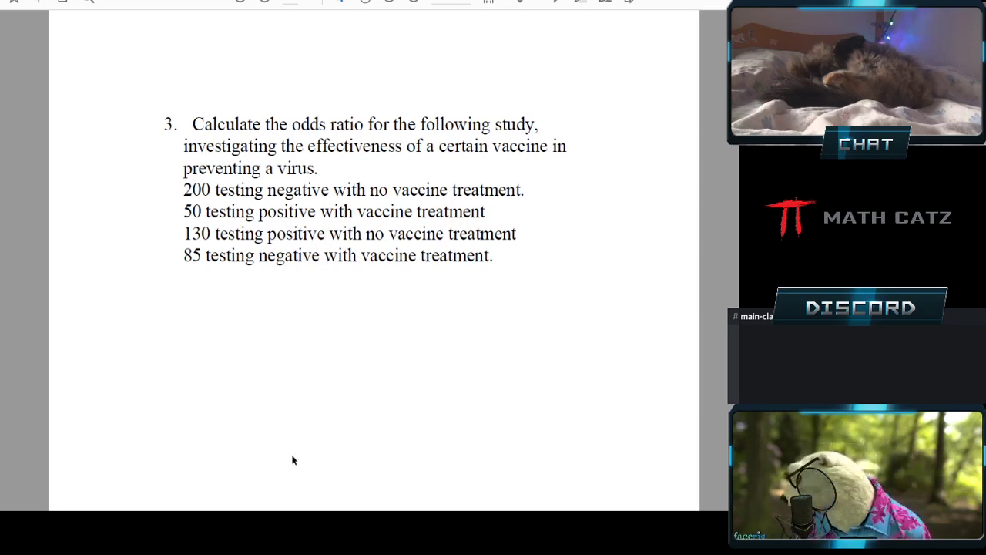
Step: Switch to the Book1 workbook in Excel, enter the heading "Statistics" in A5 and make column A bold
{"action": "mouse_move", "coordinate": [263, 527]}
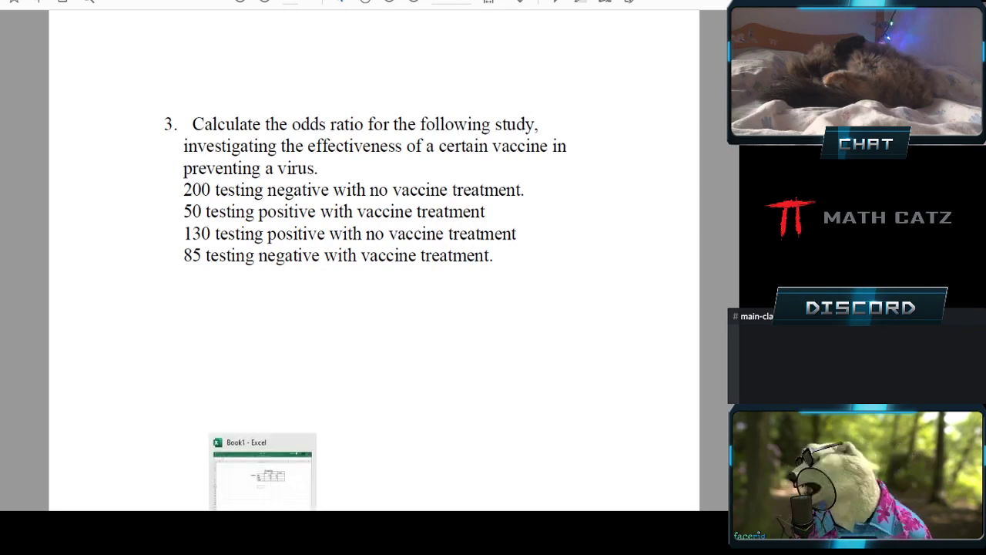
{"action": "left_click", "coordinate": [263, 527]}
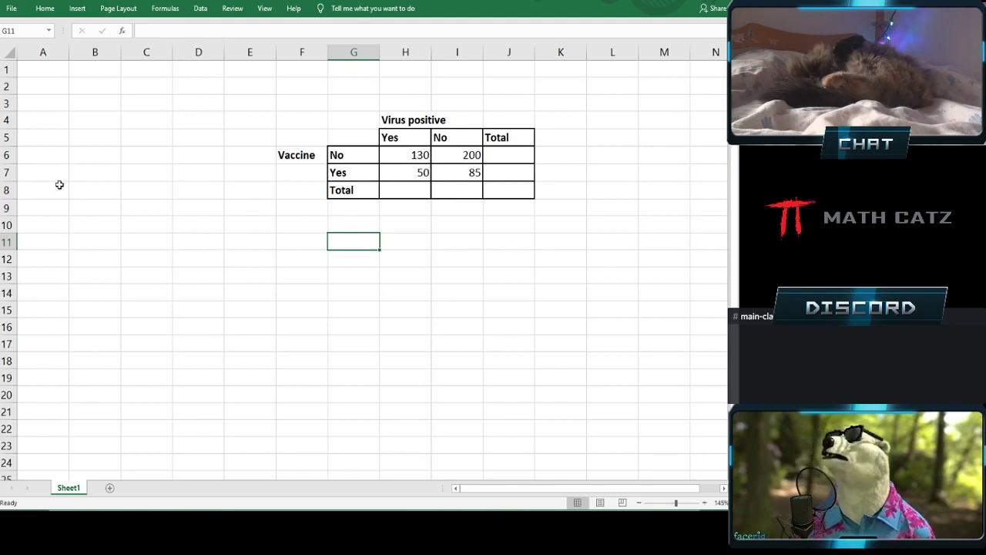
{"action": "left_click", "coordinate": [48, 139]}
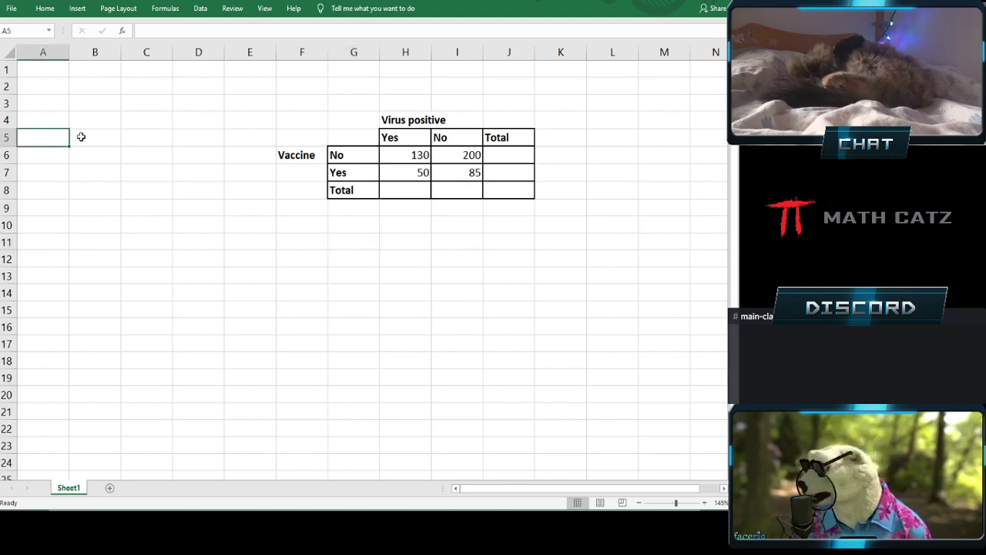
{"action": "type", "text": "Statistics"}
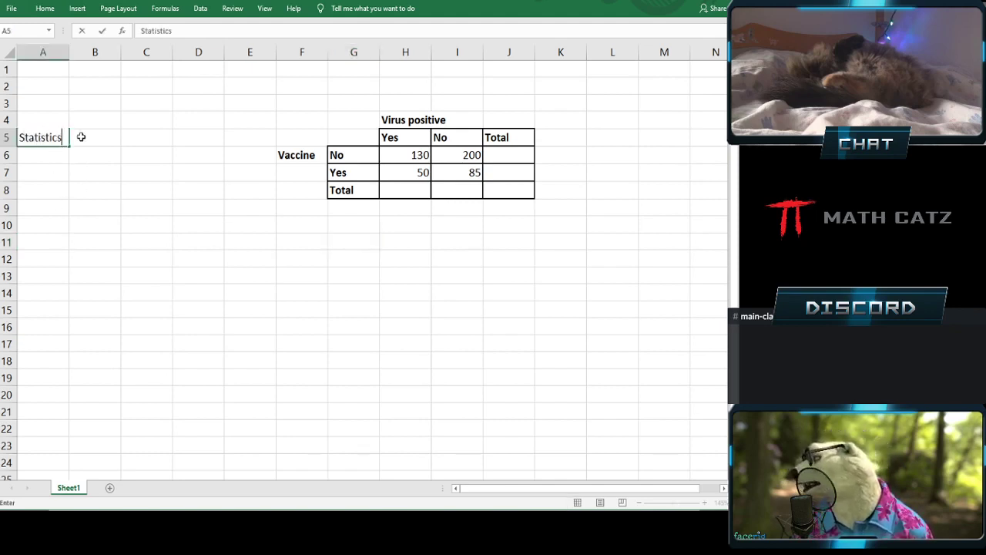
{"action": "key", "text": "Return"}
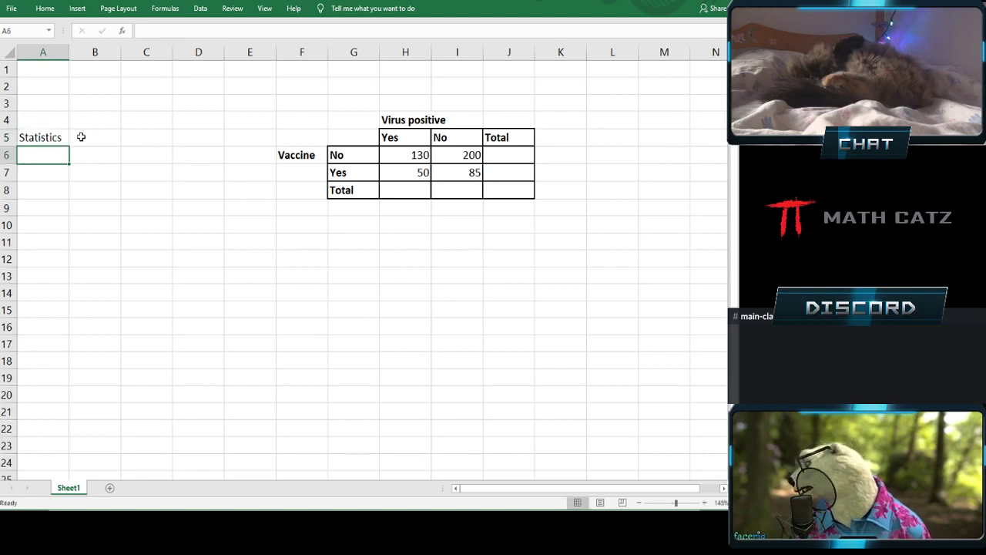
{"action": "left_click", "coordinate": [51, 52]}
{"action": "key", "text": "ctrl+b"}
{"action": "left_click", "coordinate": [96, 155]}
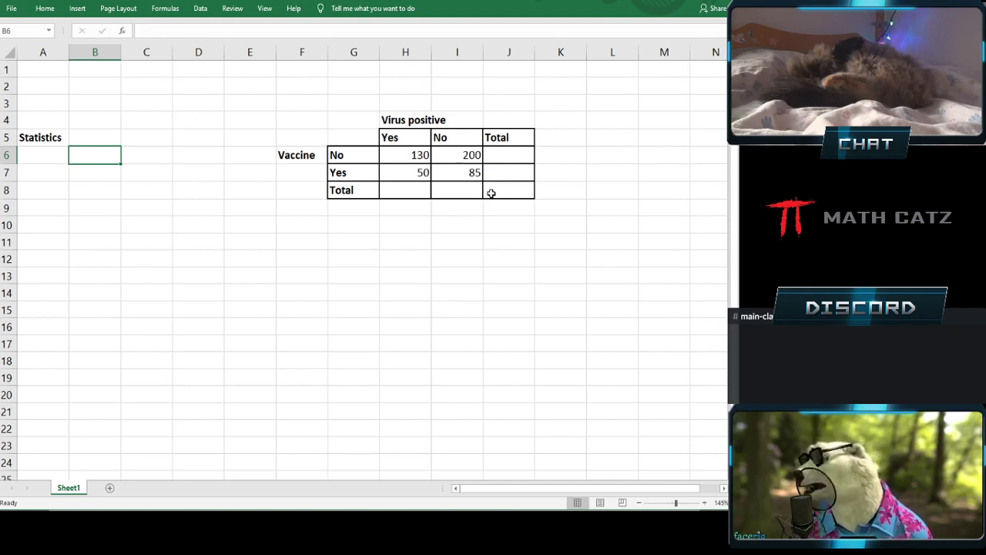
{"action": "left_click", "coordinate": [410, 190]}
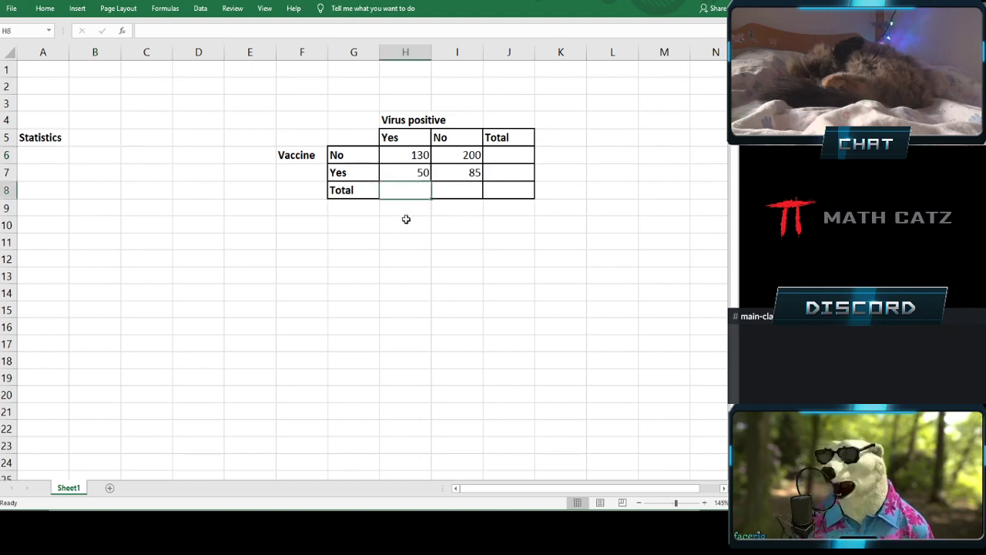
{"action": "type", "text": "="}
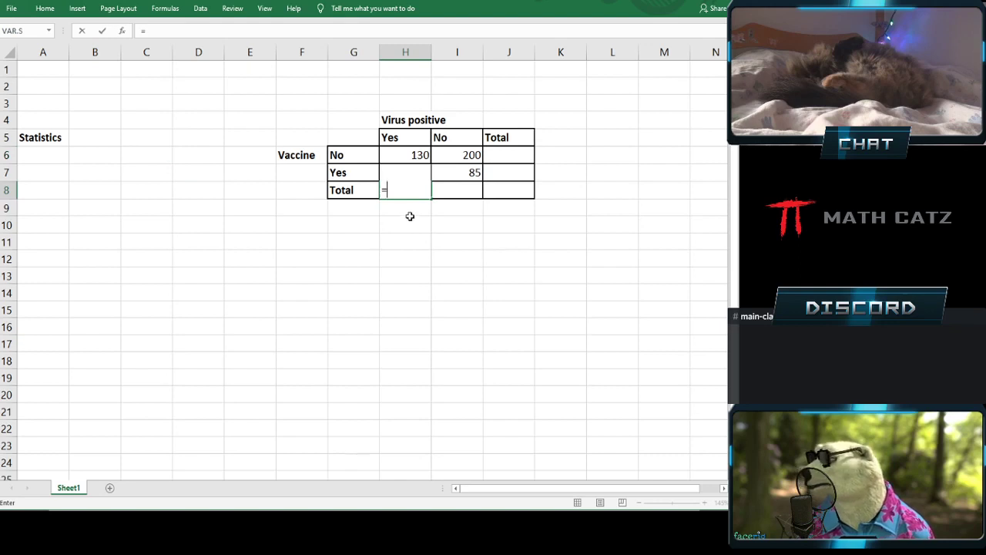
{"action": "key", "text": "Escape"}
Step: Calculate the row total for the unvaccinated group in J6 with the typed-number formula =130+200
{"action": "left_click", "coordinate": [510, 154]}
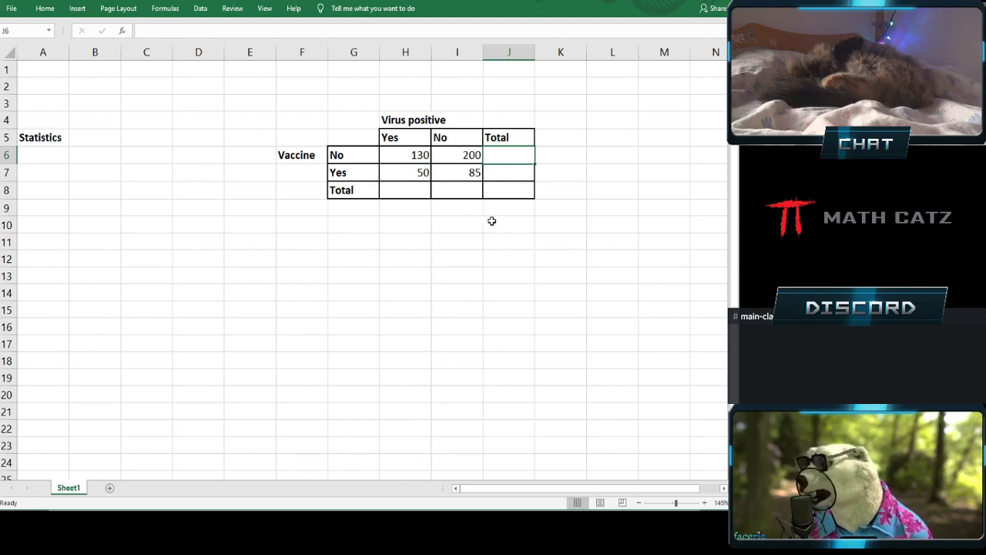
{"action": "type", "text": "=130"}
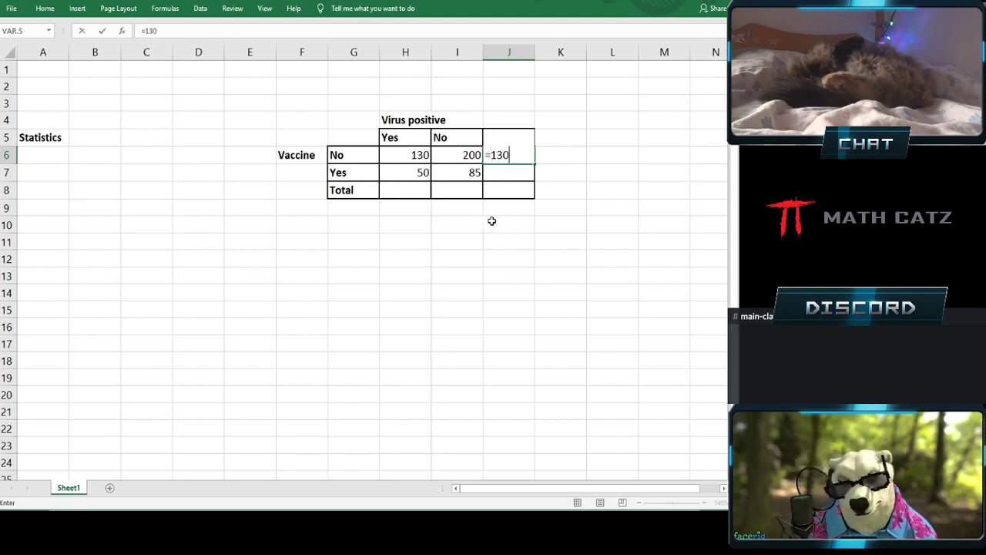
{"action": "type", "text": "+200"}
{"action": "key", "text": "Return"}
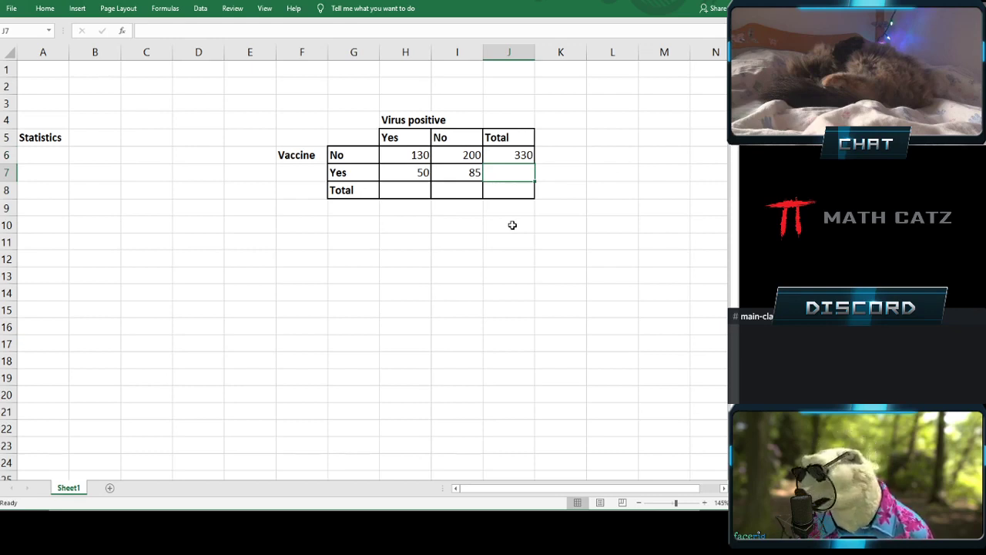
Step: Calculate the row total for the vaccinated group in J7 with the cell-reference formula =H7+I7
{"action": "type", "text": "="}
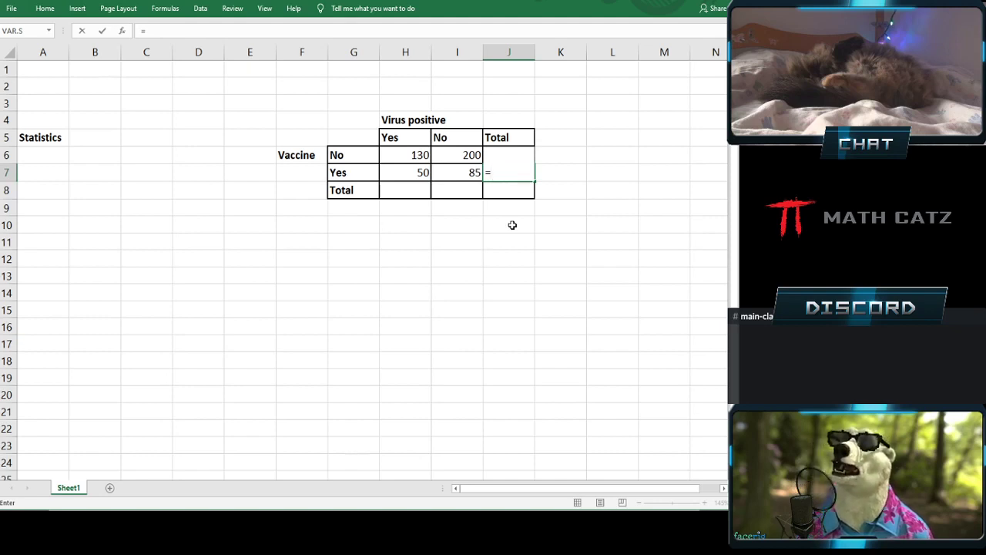
{"action": "left_click", "coordinate": [401, 173]}
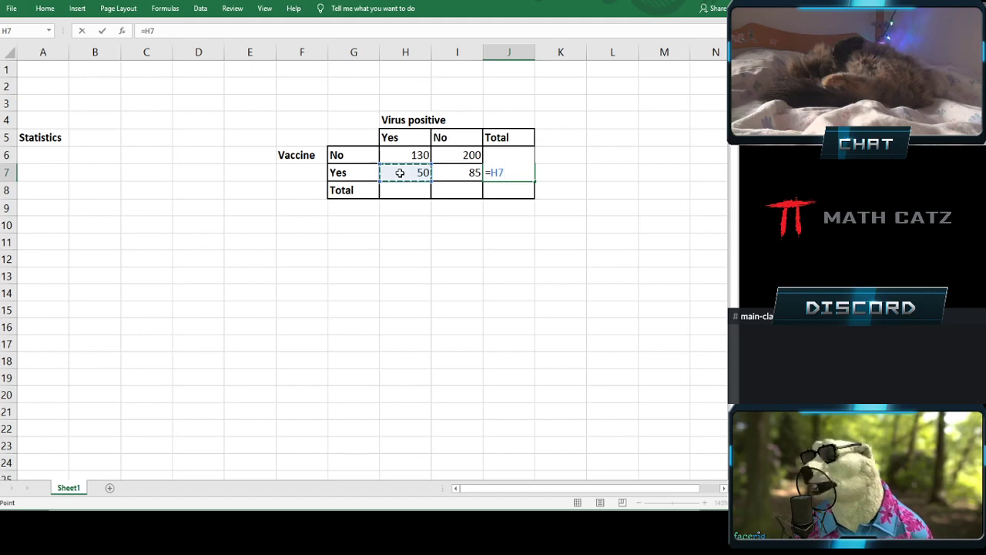
{"action": "type", "text": "+"}
{"action": "left_click", "coordinate": [449, 172]}
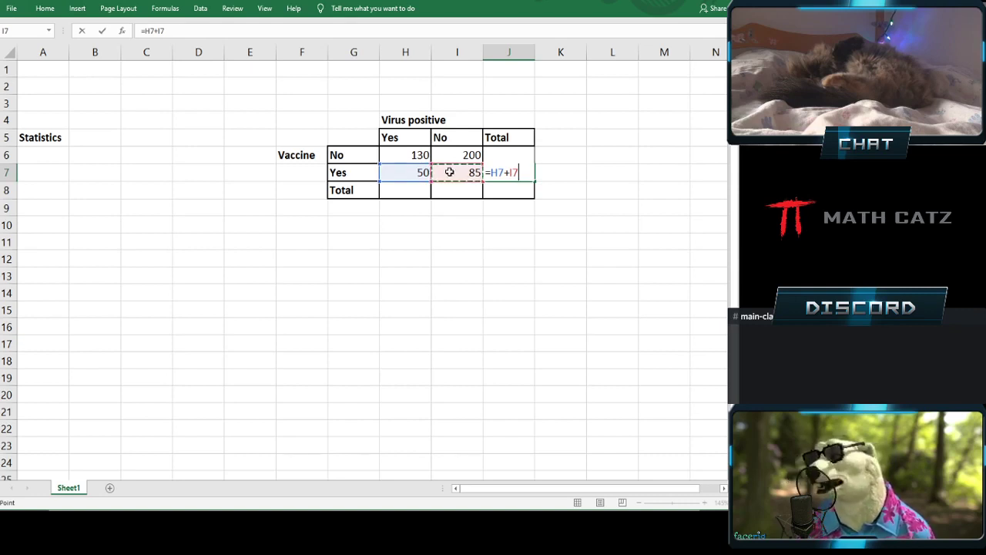
{"action": "key", "text": "Return"}
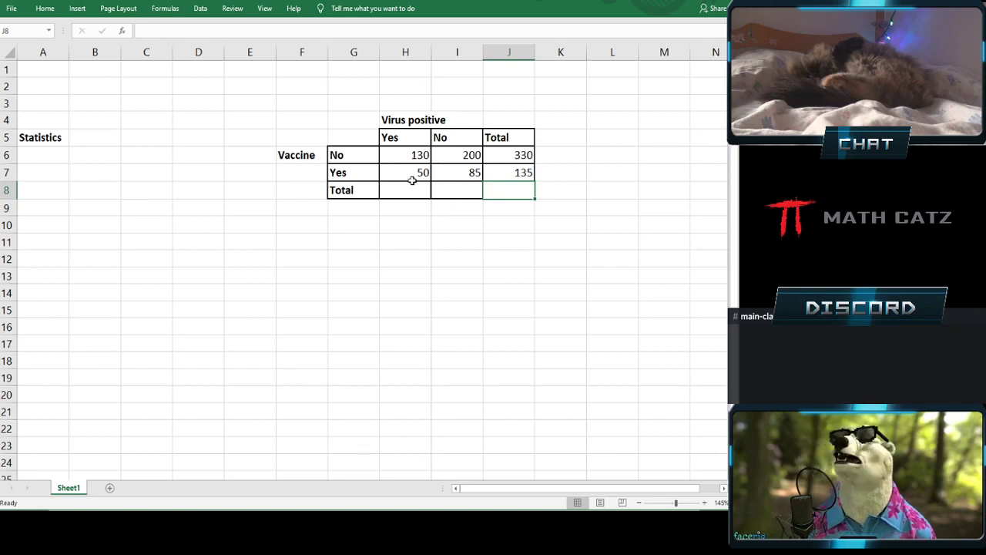
Step: Set H6 to 135 to test the typed-number total, inspect the formula in J6, and undo the change
{"action": "left_click", "coordinate": [401, 156]}
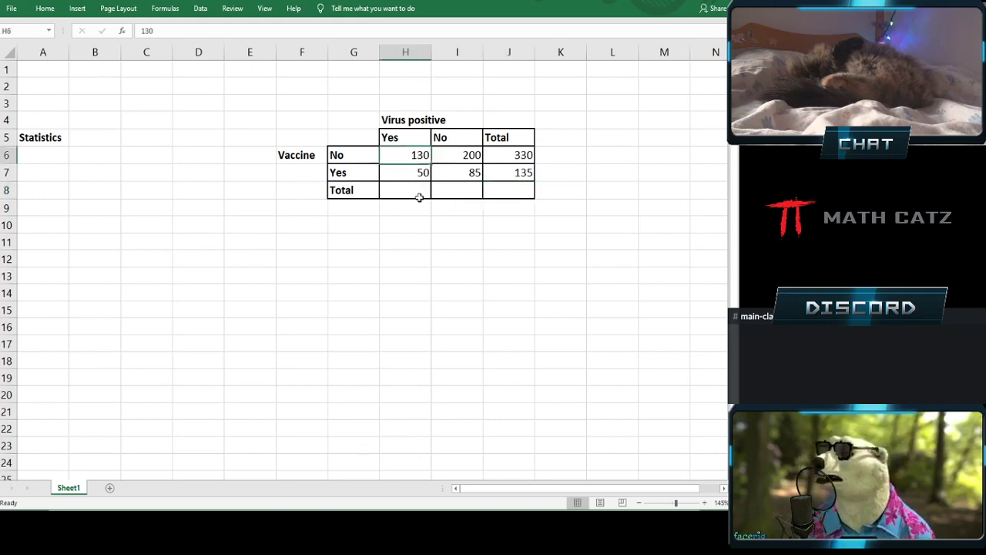
{"action": "type", "text": "135"}
{"action": "key", "text": "Return"}
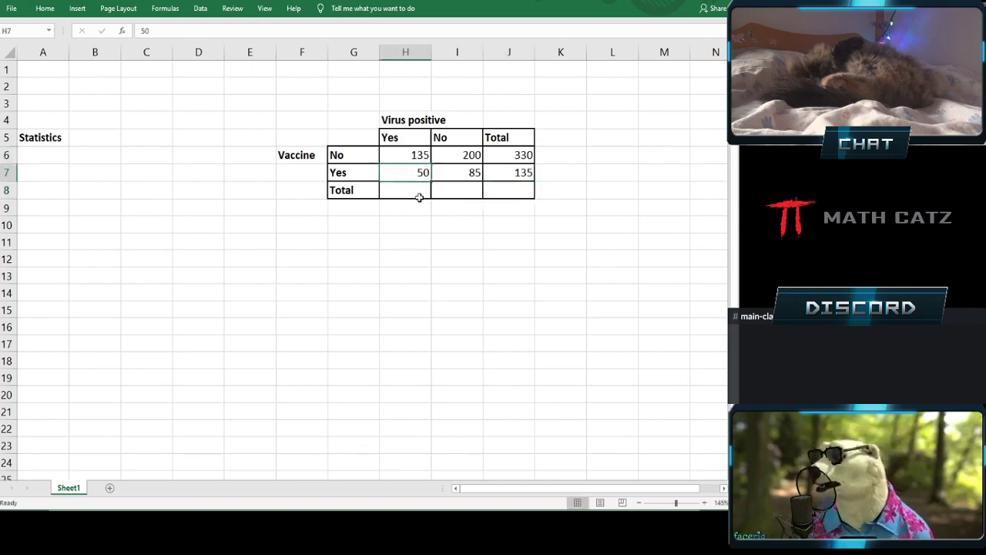
{"action": "left_click", "coordinate": [501, 154]}
{"action": "double_click", "coordinate": [502, 155]}
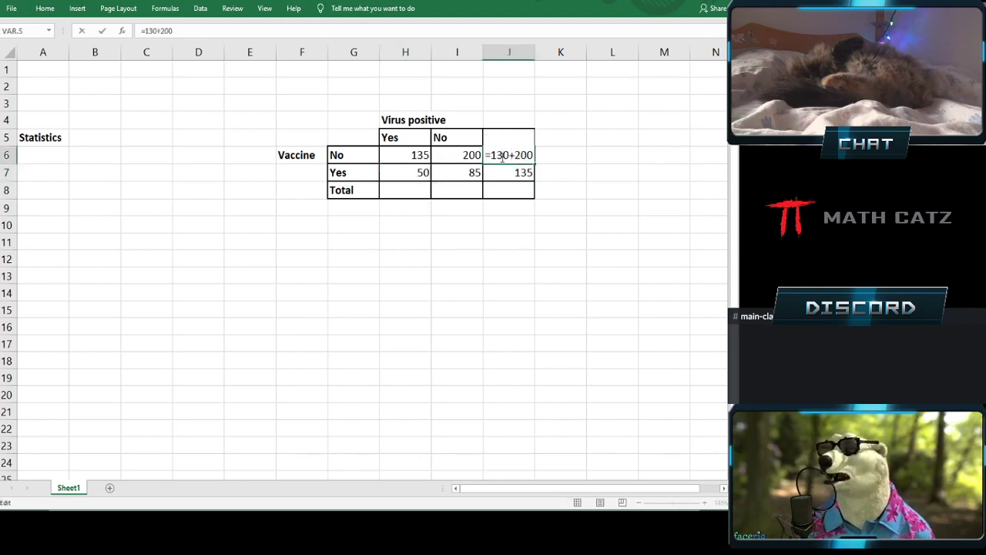
{"action": "key", "text": "Escape"}
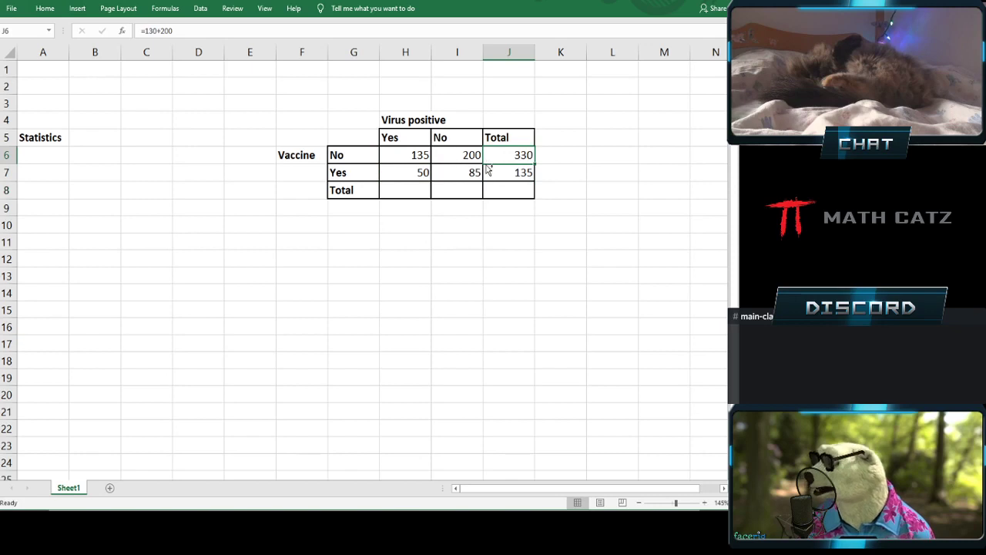
{"action": "key", "text": "ctrl+z"}
Step: Set H7 to 55 to test the cell-reference total in J7, and undo the change
{"action": "left_click", "coordinate": [422, 175]}
{"action": "type", "text": "55"}
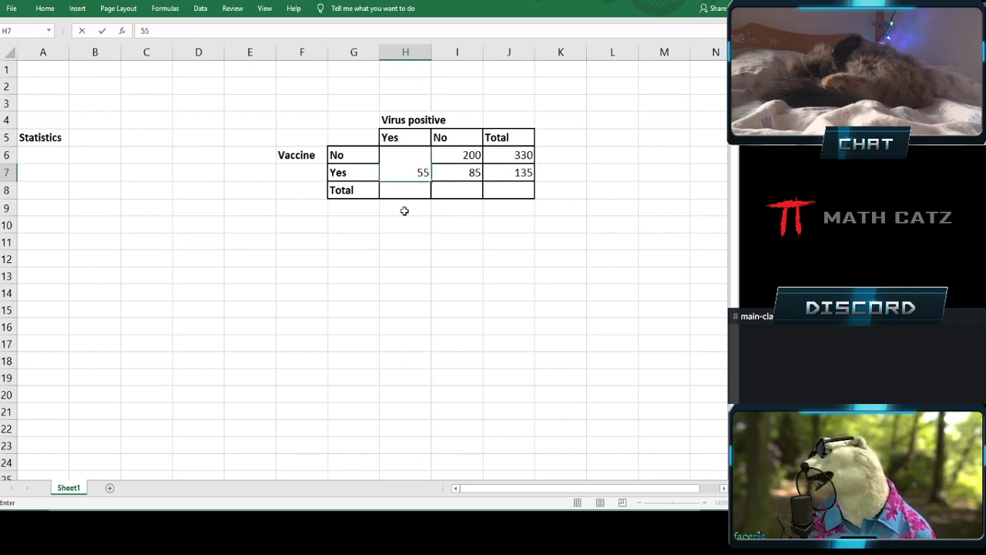
{"action": "key", "text": "Return"}
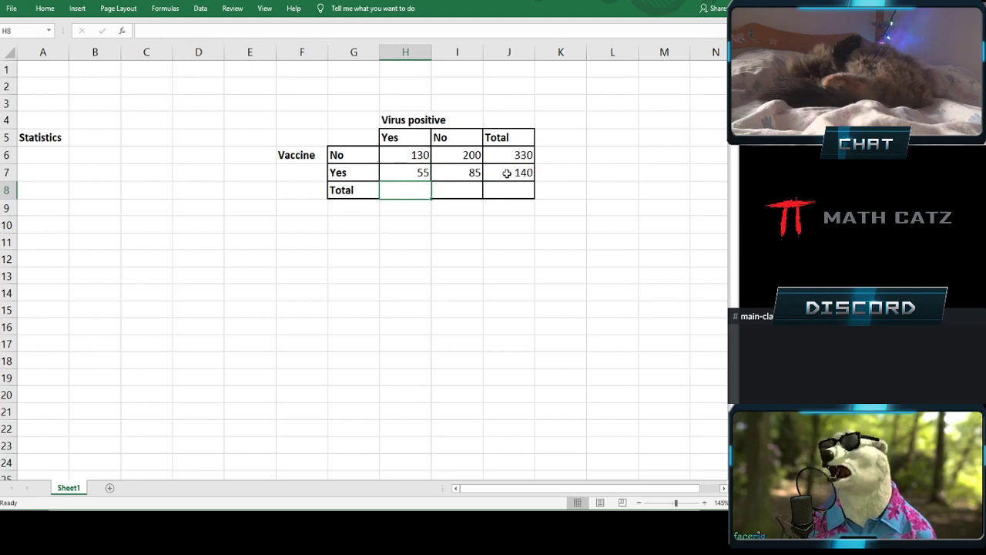
{"action": "key", "text": "ctrl+z"}
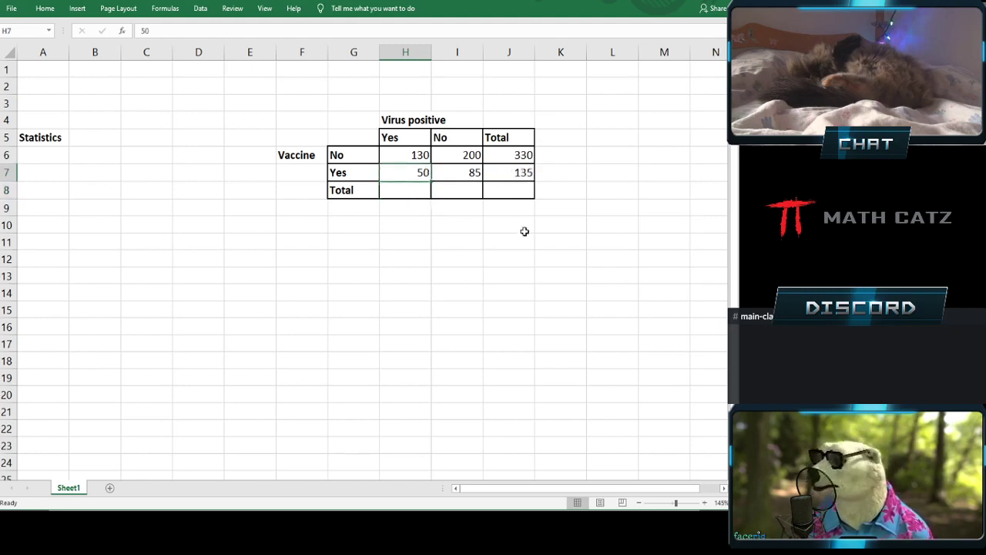
{"action": "left_click", "coordinate": [522, 227]}
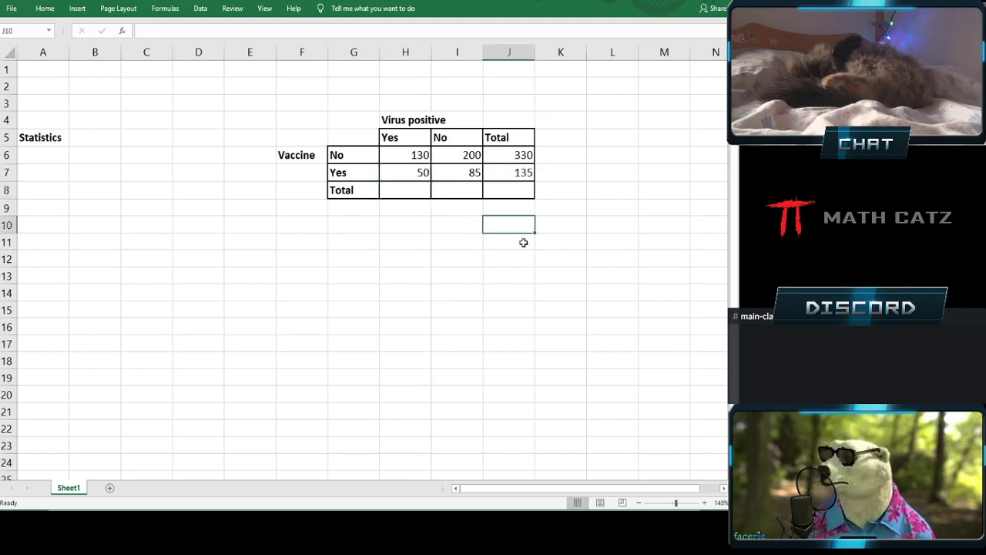
{"action": "left_click", "coordinate": [395, 194]}
{"action": "type", "text": "="}
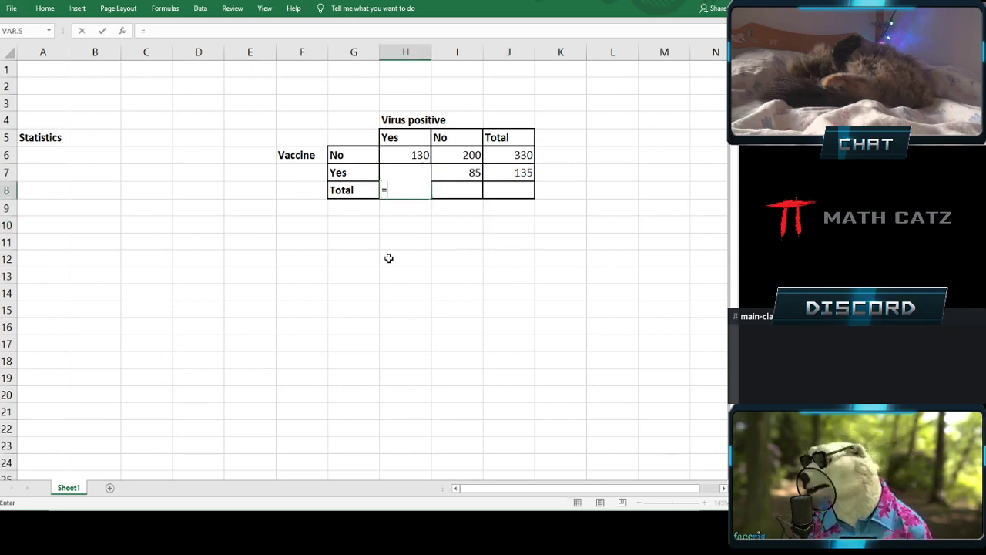
{"action": "left_click", "coordinate": [393, 155]}
{"action": "type", "text": "+"}
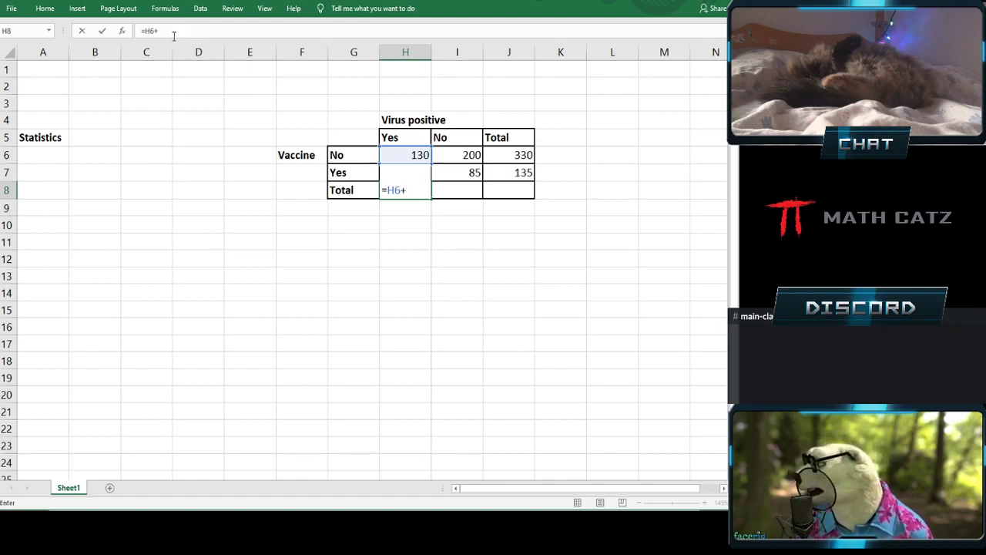
{"action": "key", "text": "Escape"}
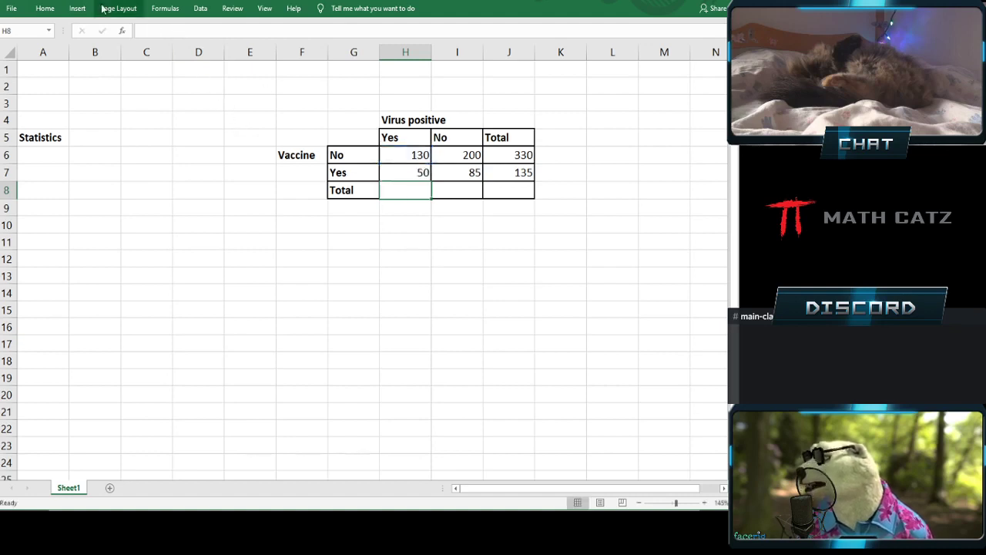
Step: Calculate the column total for virus-positive cases in H8 with the formula =H6+H7
{"action": "left_click", "coordinate": [143, 31]}
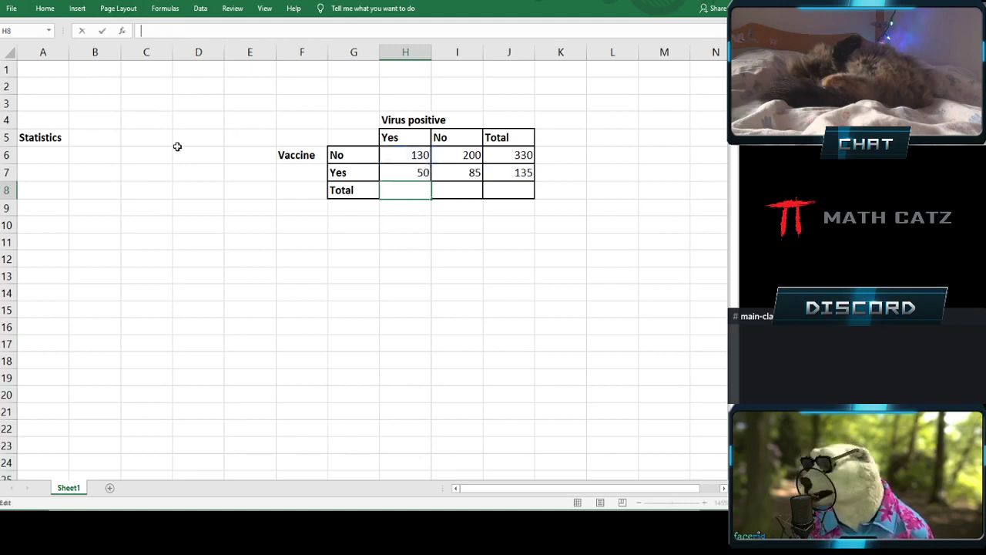
{"action": "type", "text": "="}
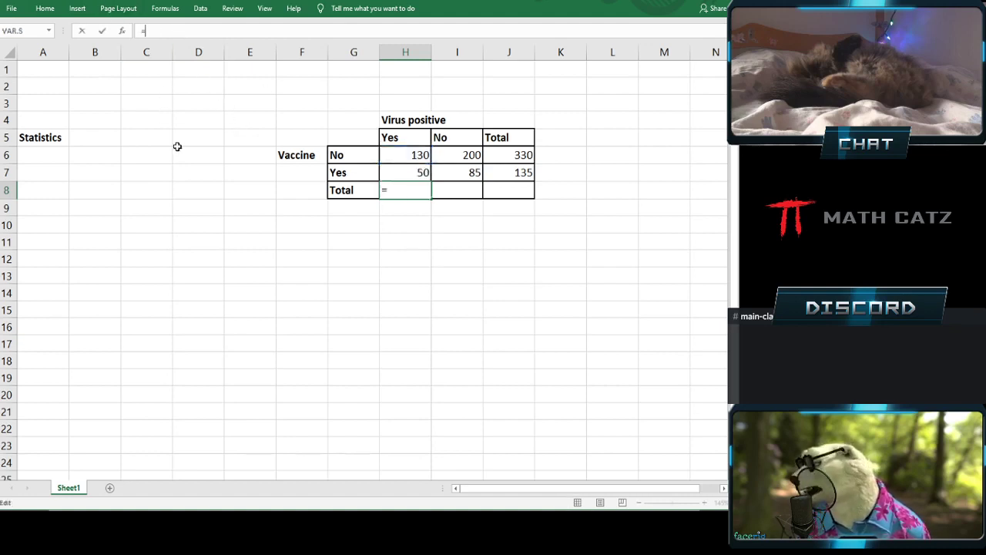
{"action": "left_click", "coordinate": [398, 156]}
{"action": "type", "text": "+"}
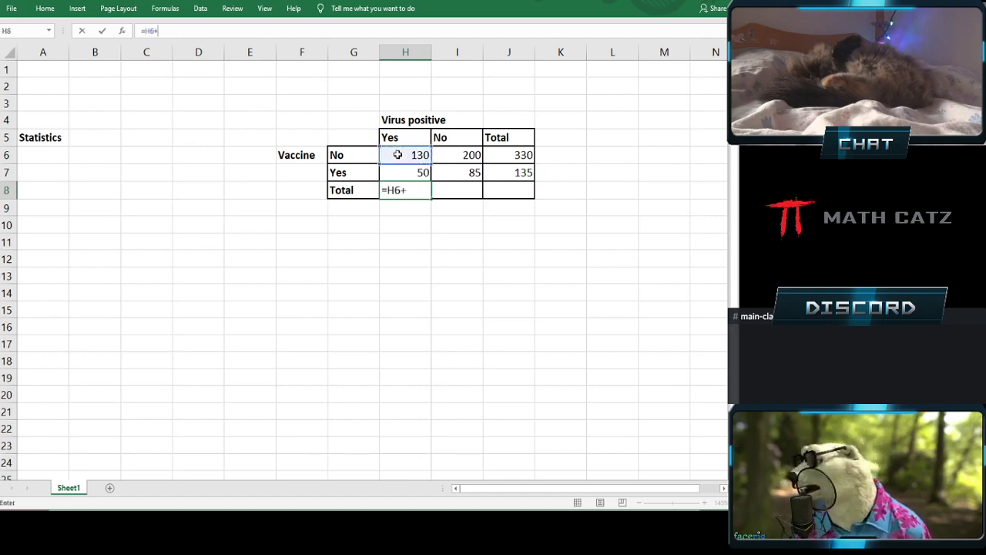
{"action": "left_click", "coordinate": [407, 170]}
{"action": "key", "text": "Return"}
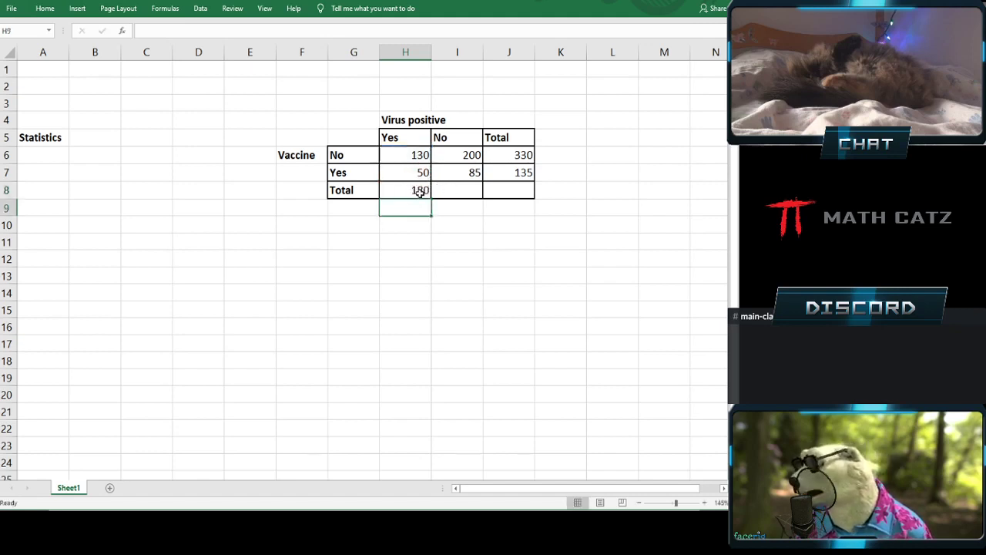
Step: Fill the column total formula from H8 across to I8 and J8, and check the copied formula in J8
{"action": "left_click", "coordinate": [447, 188]}
{"action": "left_click", "coordinate": [417, 191]}
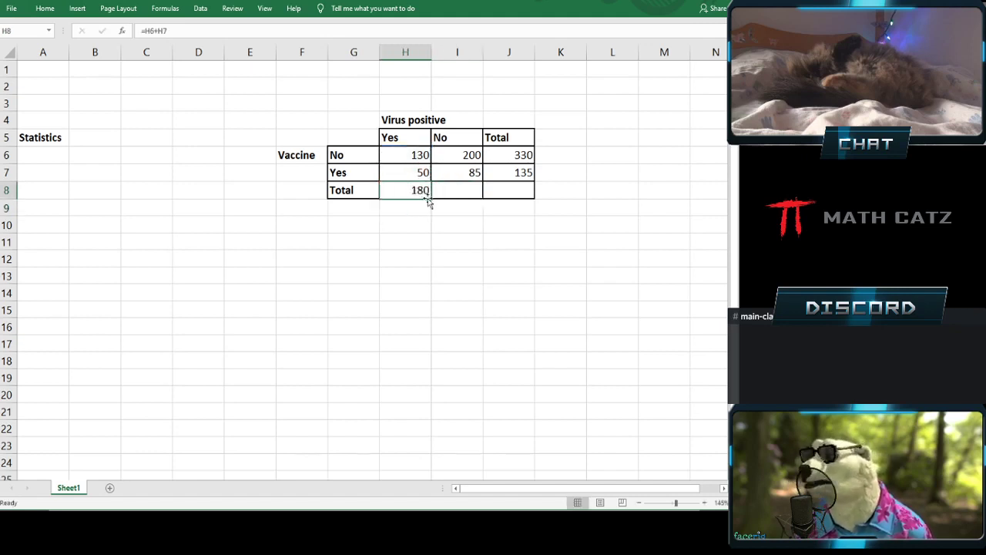
{"action": "left_click_drag", "start_coordinate": [429, 198], "coordinate": [514, 216]}
{"action": "double_click", "coordinate": [511, 191]}
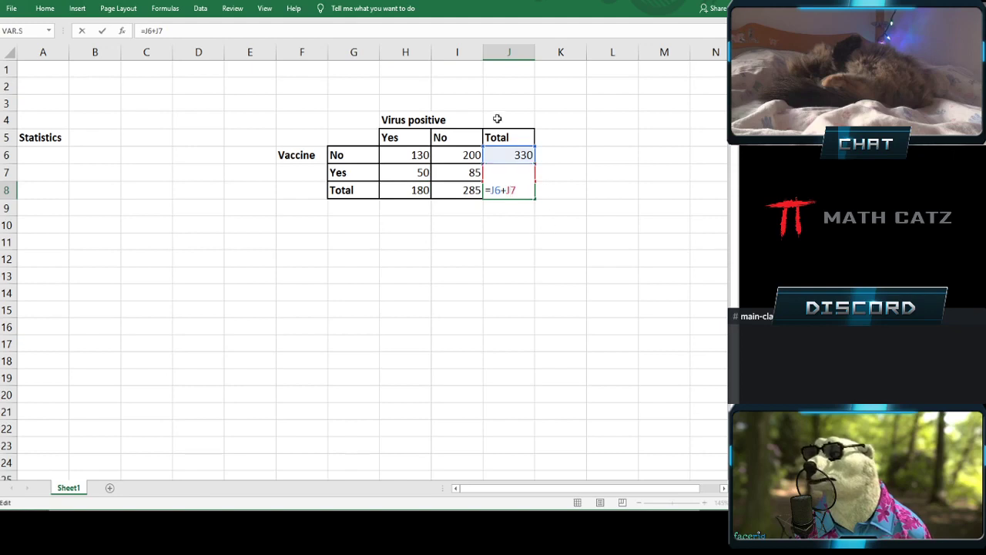
{"action": "key", "text": "Escape"}
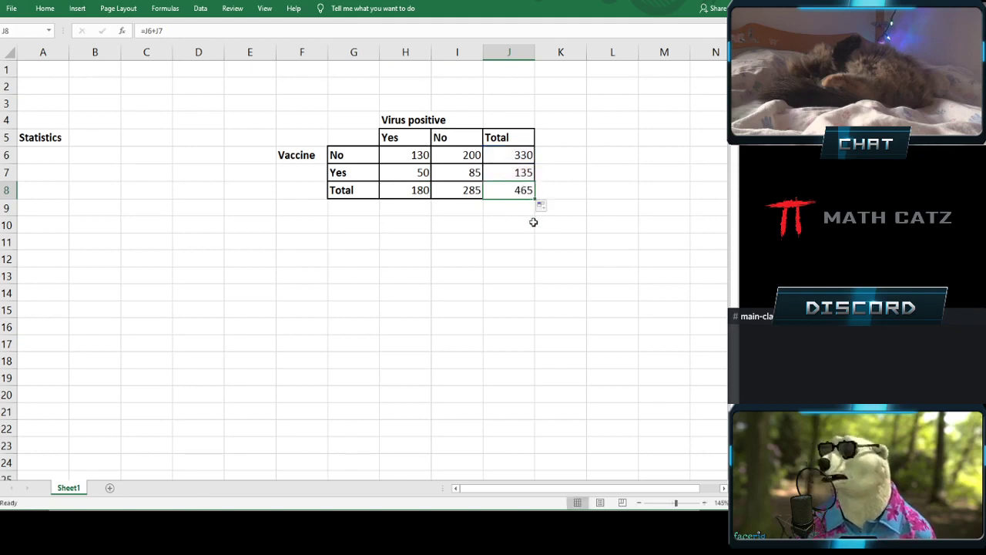
{"action": "left_click", "coordinate": [419, 255]}
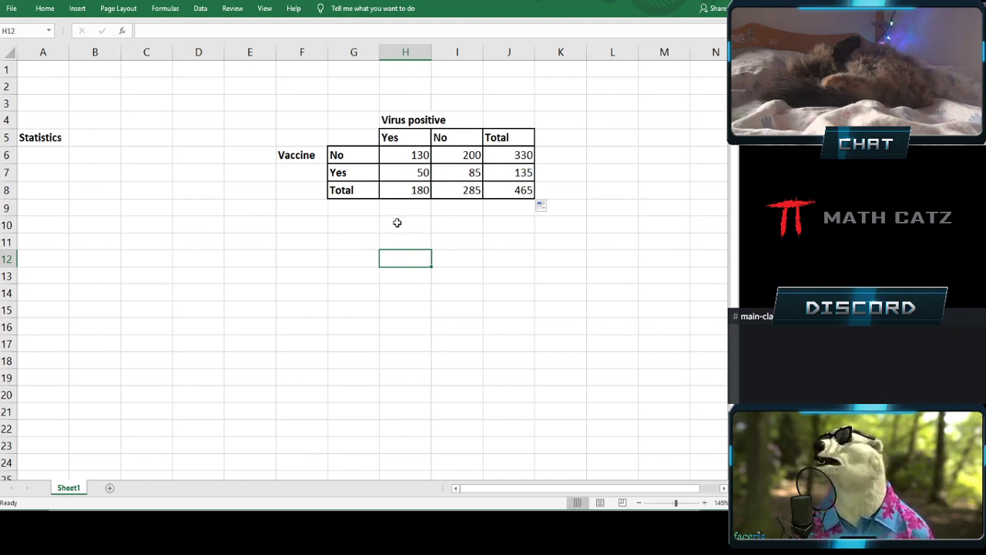
{"action": "left_click", "coordinate": [50, 155]}
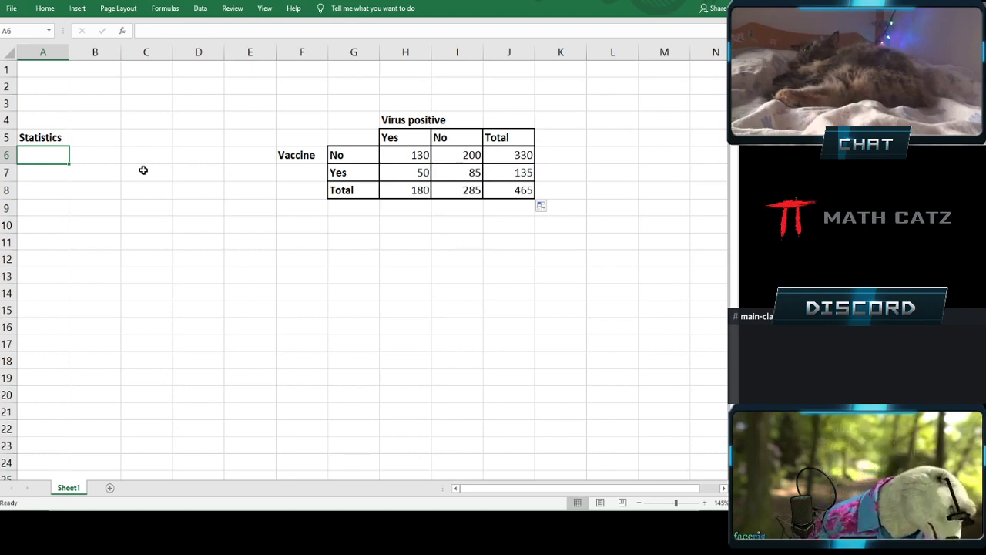
Step: Enter the label "Absolute Risk" in cell A6 below the Statistics heading
{"action": "type", "text": "A"}
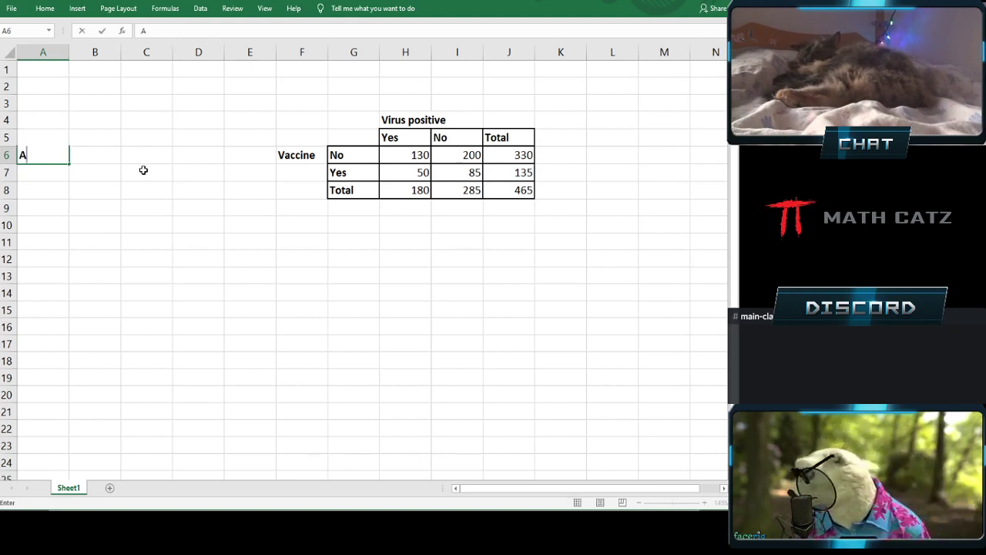
{"action": "type", "text": "bsol"}
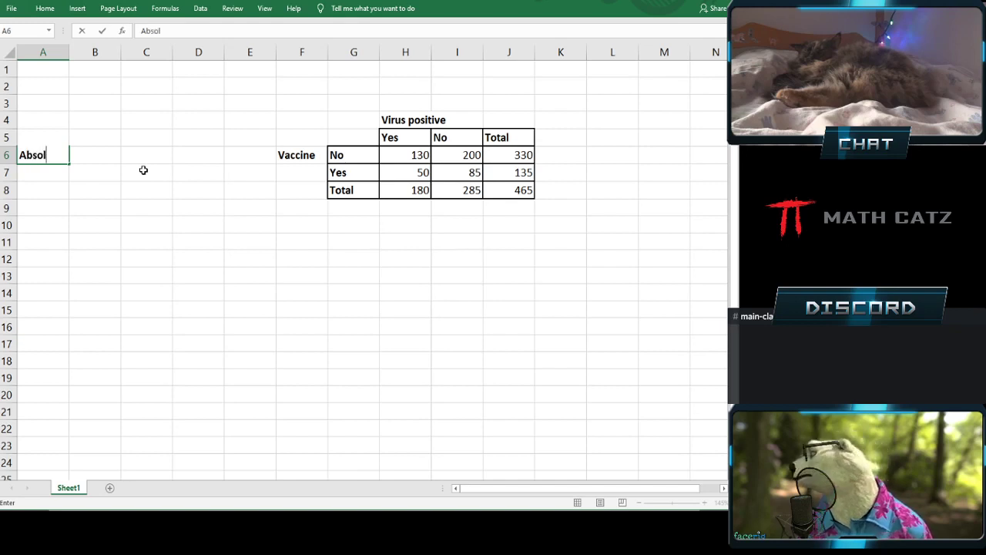
{"action": "type", "text": "ute Risk"}
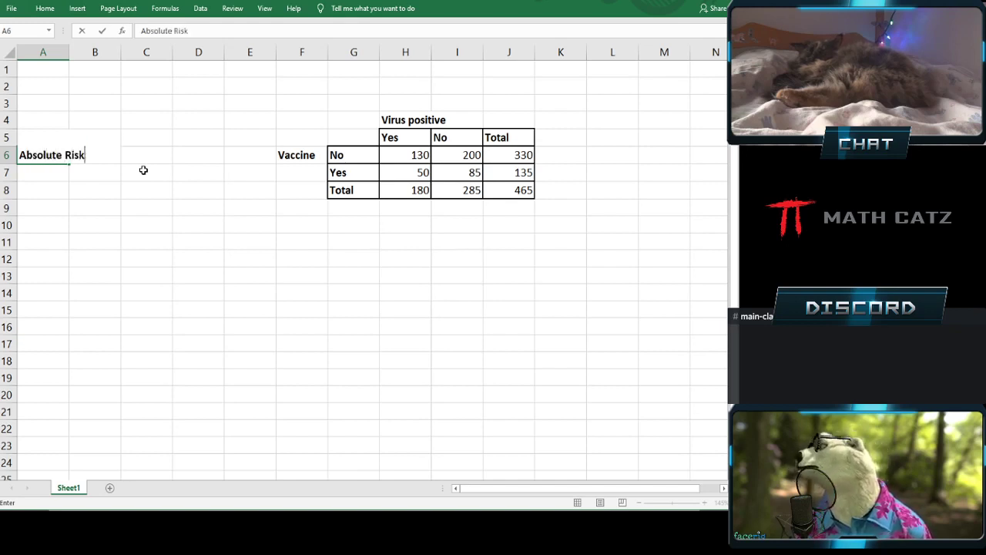
{"action": "key", "text": "Return"}
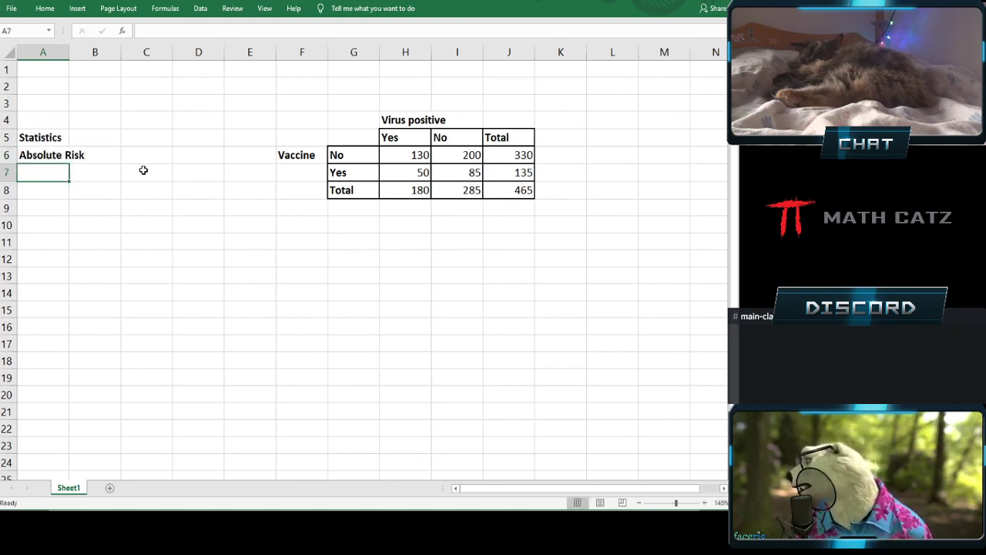
Step: Enter the label ARE in cell B7, keeping all three letters in capitals
{"action": "key", "text": "Right"}
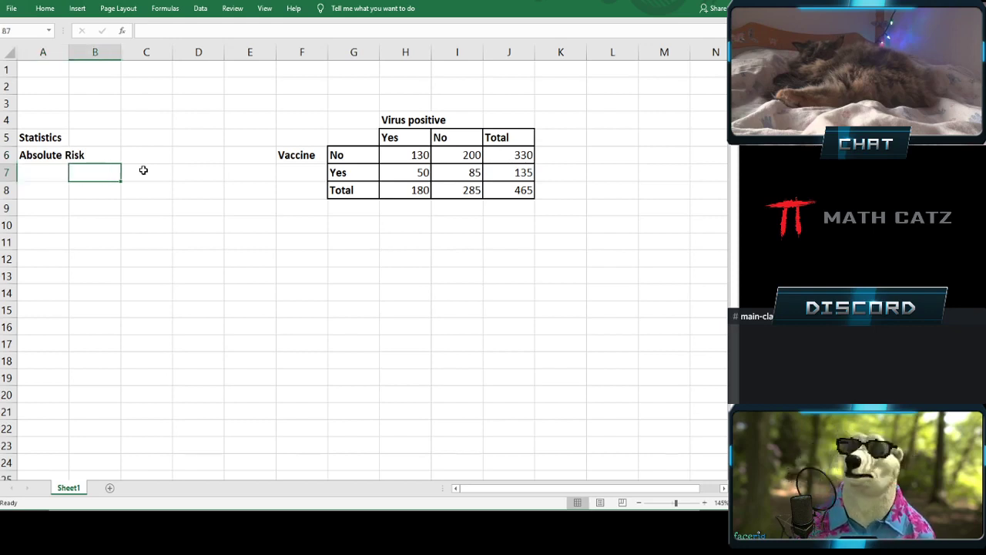
{"action": "type", "text": "AR"}
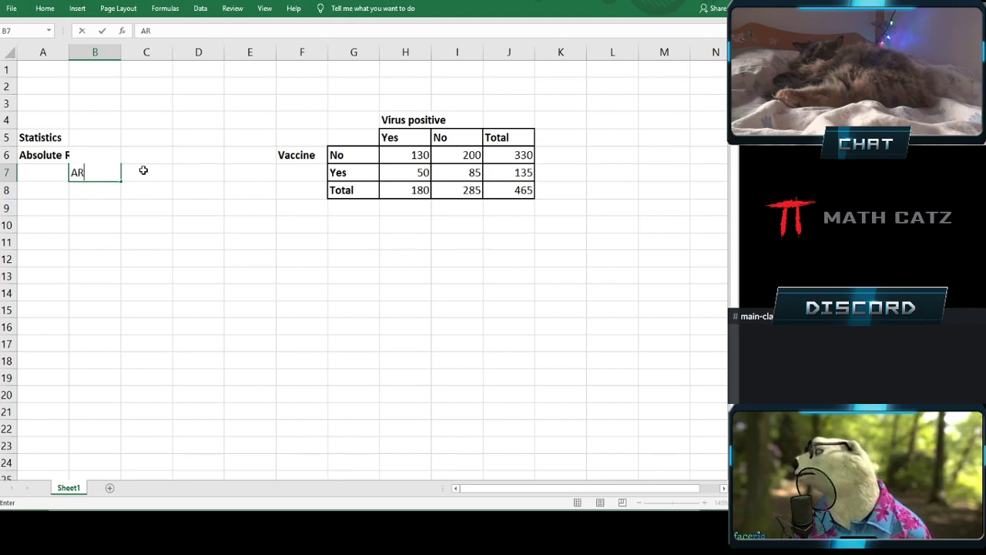
{"action": "type", "text": "e"}
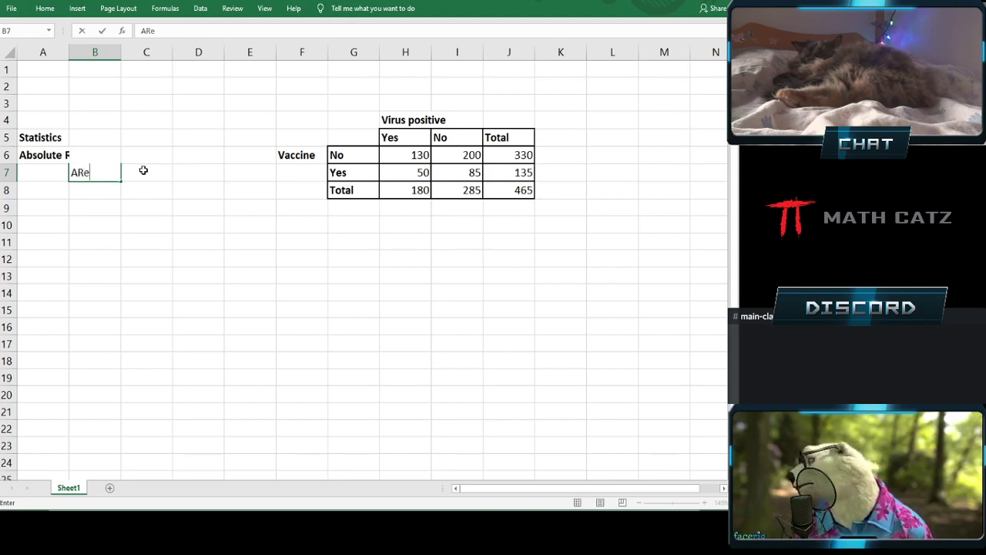
{"action": "key", "text": "Right"}
{"action": "key", "text": "Left"}
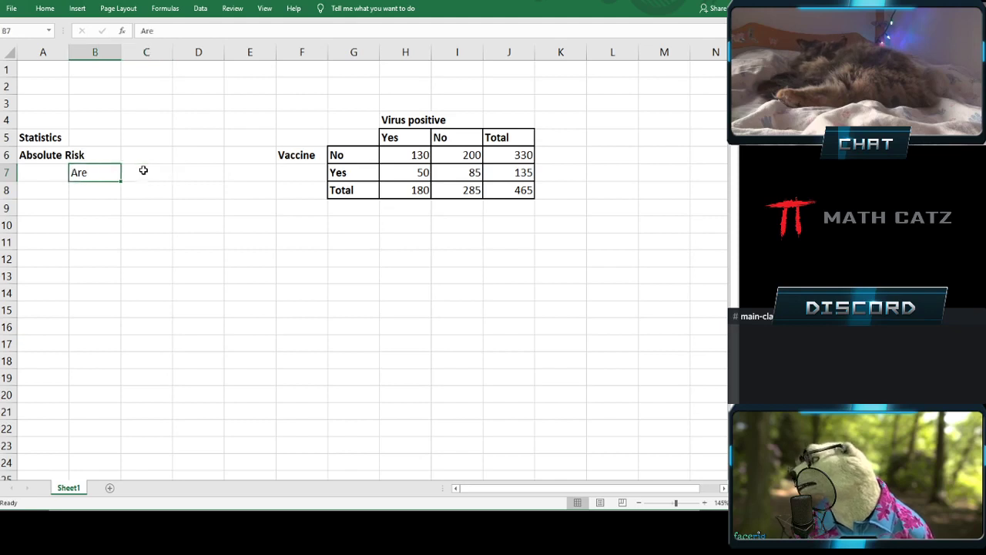
{"action": "type", "text": "AR"}
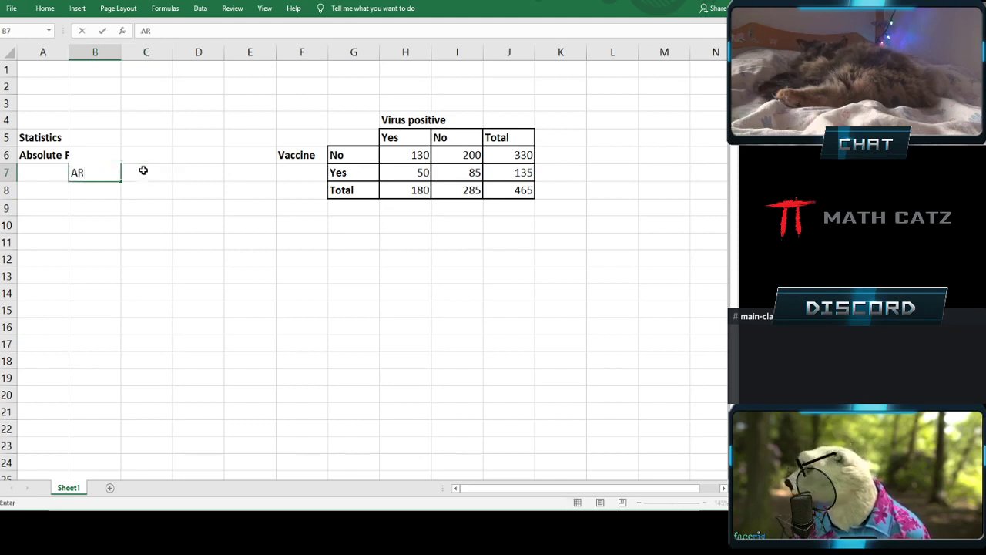
{"action": "type", "text": "E"}
{"action": "key", "text": "Return"}
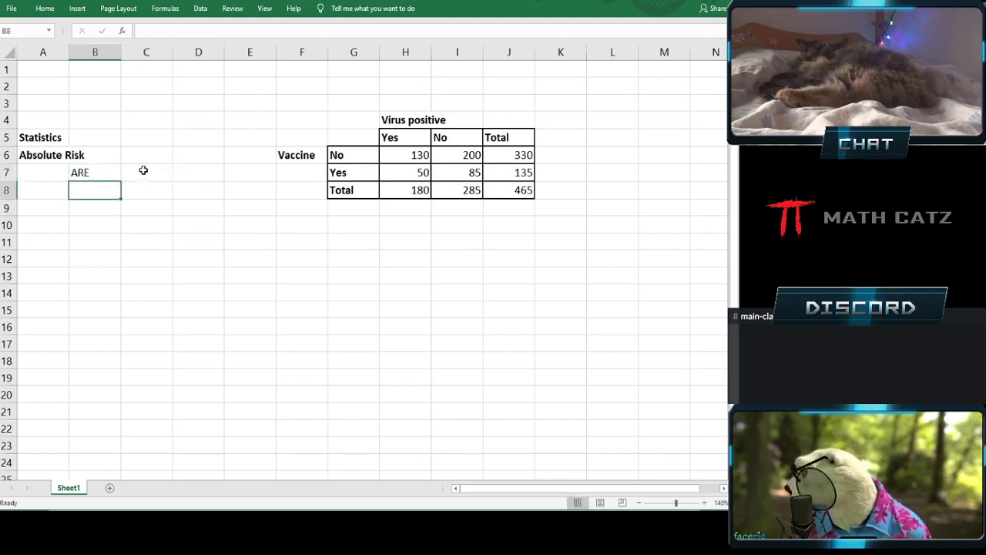
Step: Make the whole of column B bold
{"action": "left_click", "coordinate": [86, 50]}
{"action": "left_click", "coordinate": [44, 9]}
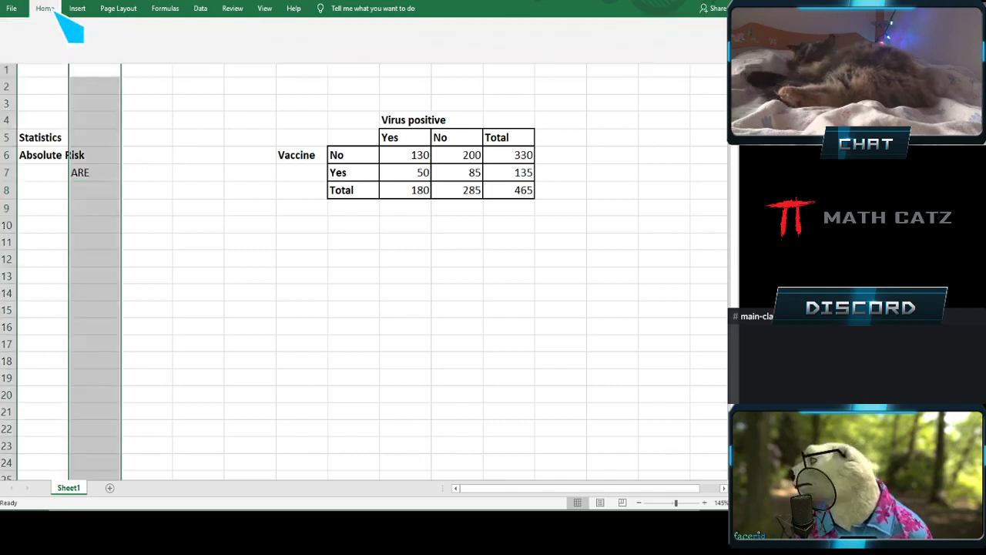
{"action": "left_click", "coordinate": [140, 175]}
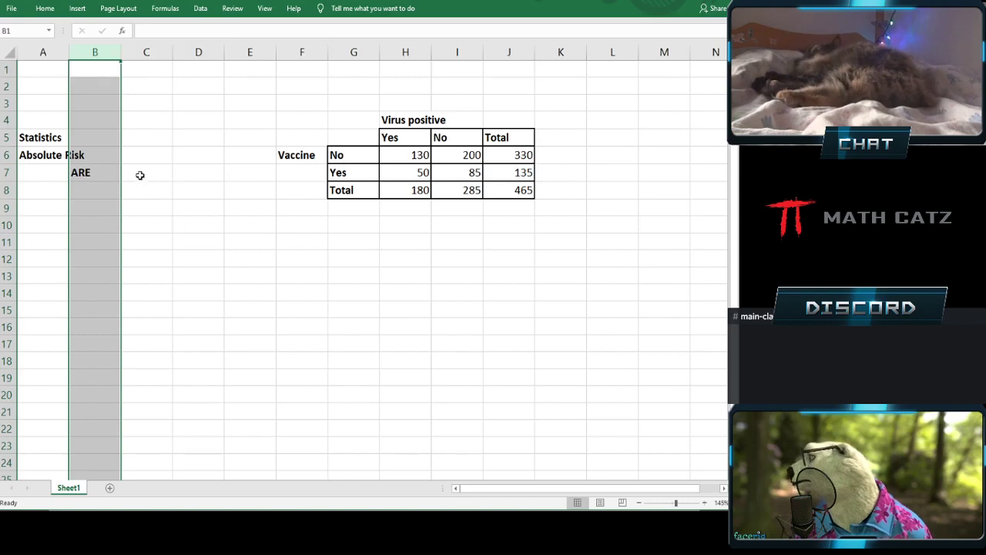
{"action": "left_click", "coordinate": [139, 175]}
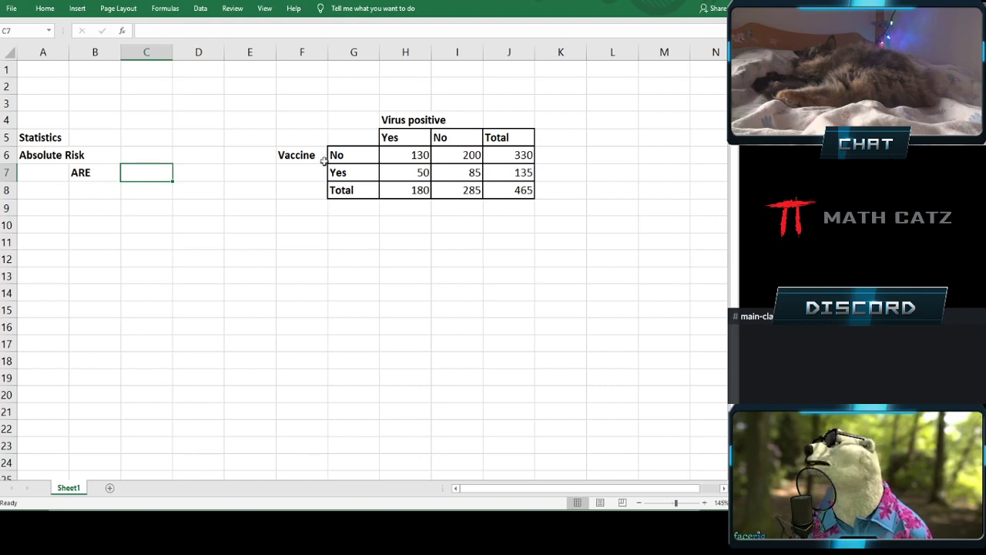
Step: Move the Vaccine label from F6 up to F5 and enter "(Exposed)" in F6
{"action": "left_click", "coordinate": [299, 157]}
{"action": "mouse_move", "coordinate": [300, 147]}
{"action": "left_mouse_down"}
{"action": "mouse_move", "coordinate": [270, 152]}
{"action": "mouse_move", "coordinate": [300, 140]}
{"action": "left_mouse_up"}
{"action": "left_click", "coordinate": [300, 155]}
{"action": "type", "text": "("}
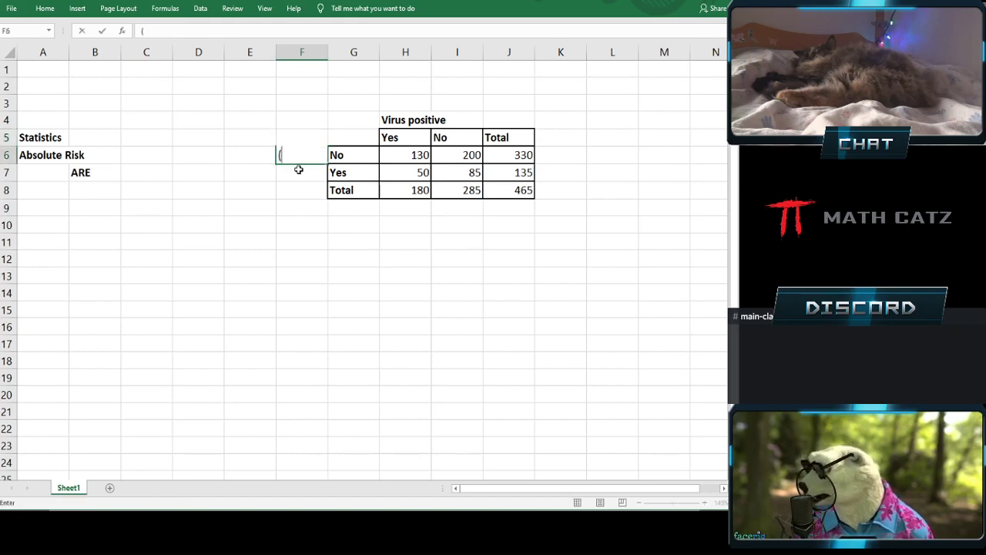
{"action": "type", "text": "Exposed"}
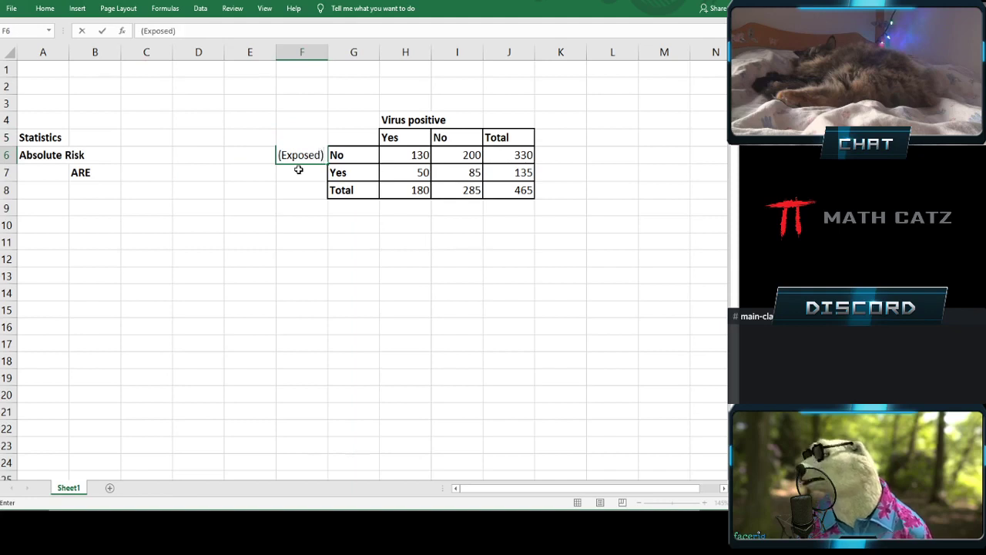
{"action": "type", "text": ")"}
{"action": "key", "text": "Return"}
Step: Enter "(Not Exp)" in F7 beside the vaccinated row and remove its bold formatting
{"action": "type", "text": "("}
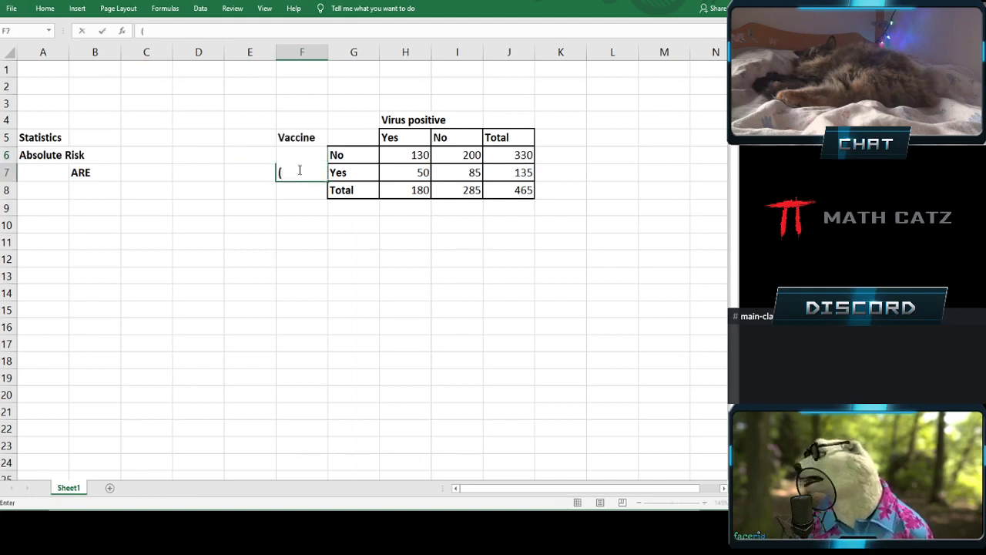
{"action": "type", "text": "Not Exp)"}
{"action": "key", "text": "Return"}
{"action": "left_click", "coordinate": [298, 170]}
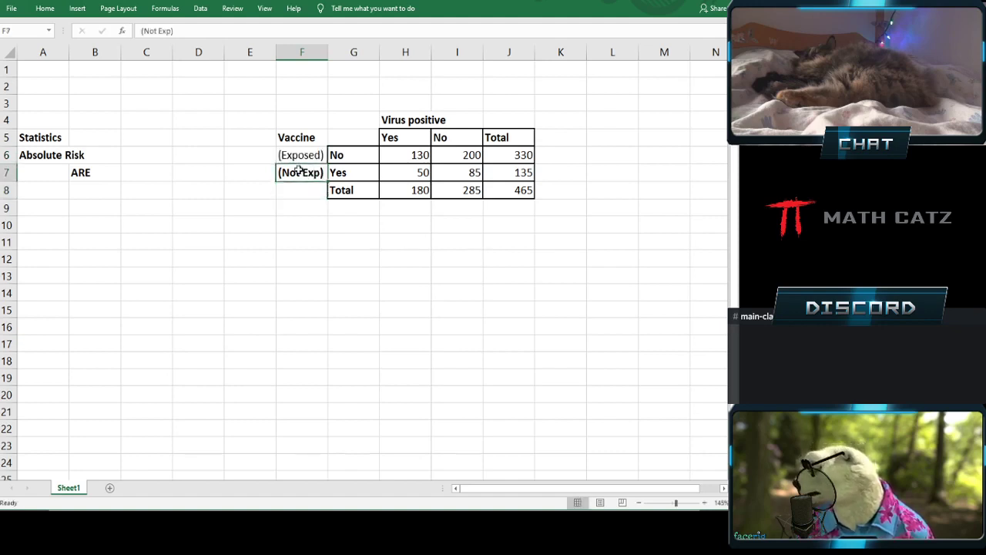
{"action": "left_click", "coordinate": [299, 207]}
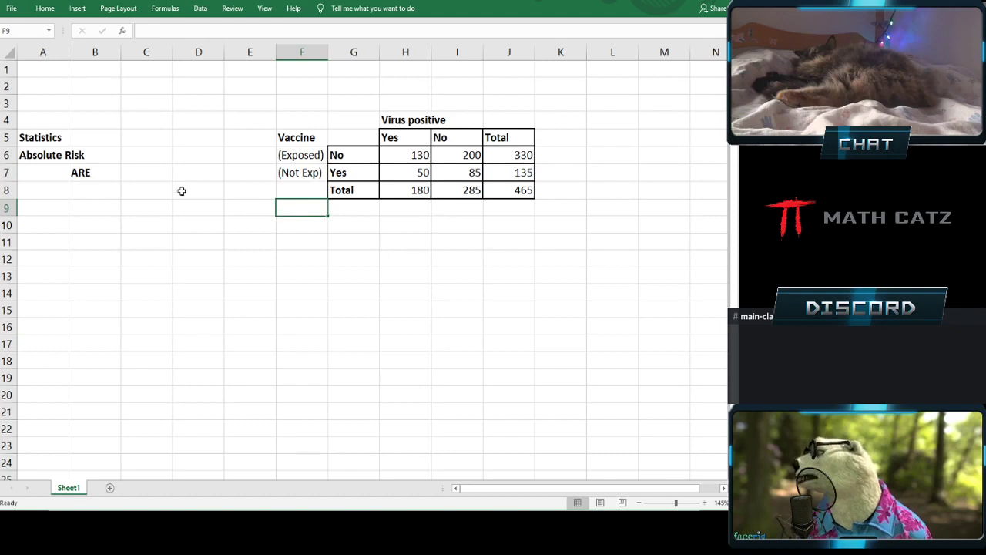
Step: Calculate the absolute risk of the exposed group in C7 with the formula =H6/J6
{"action": "left_click", "coordinate": [132, 172]}
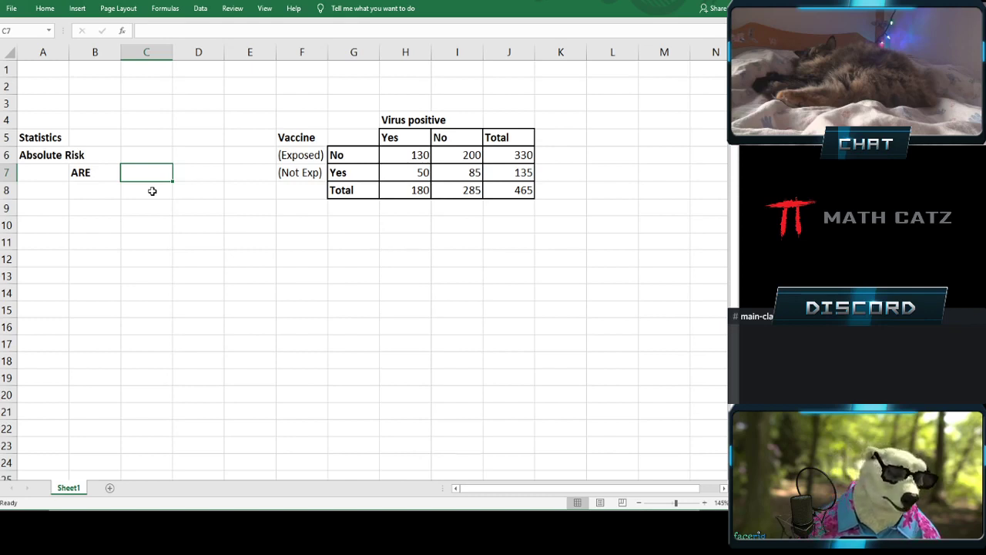
{"action": "type", "text": "="}
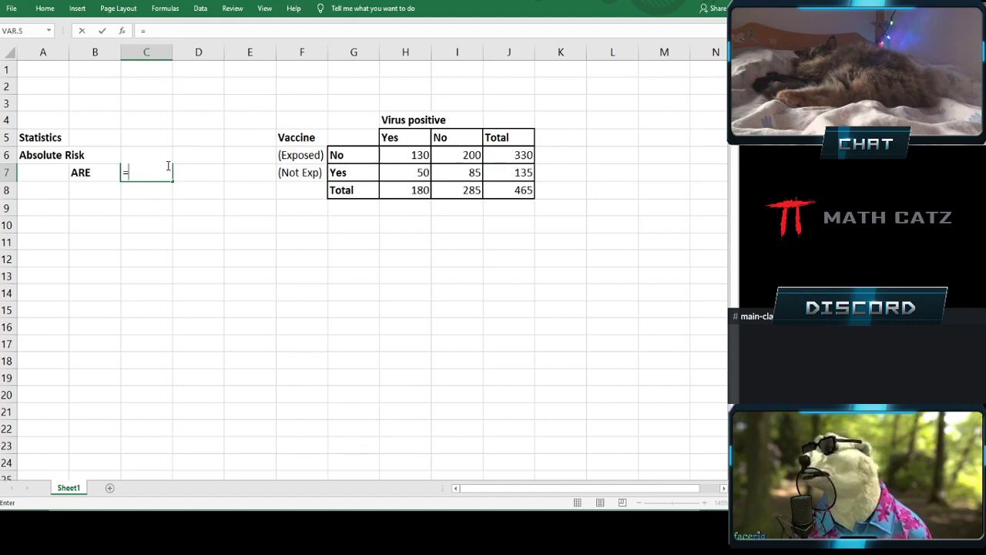
{"action": "left_click", "coordinate": [403, 155]}
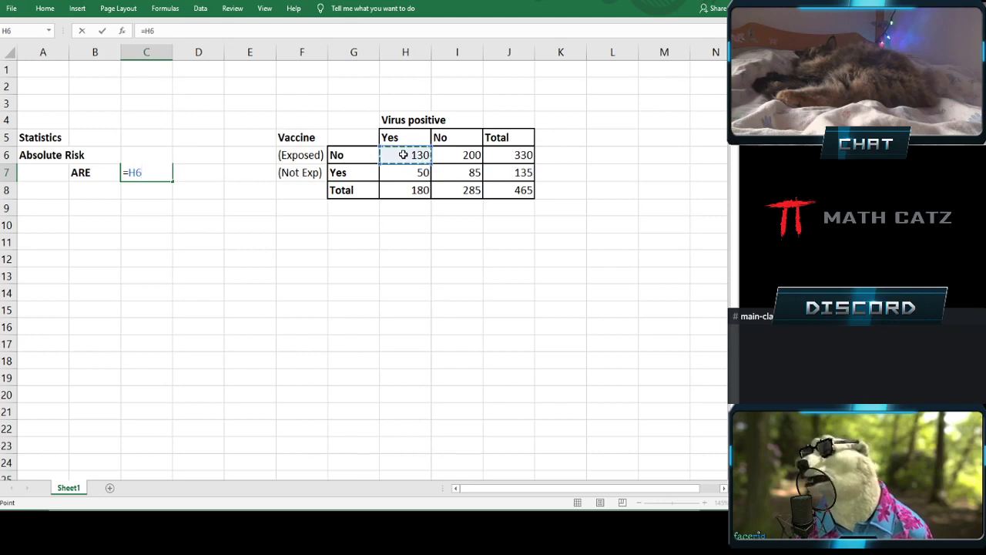
{"action": "type", "text": "/"}
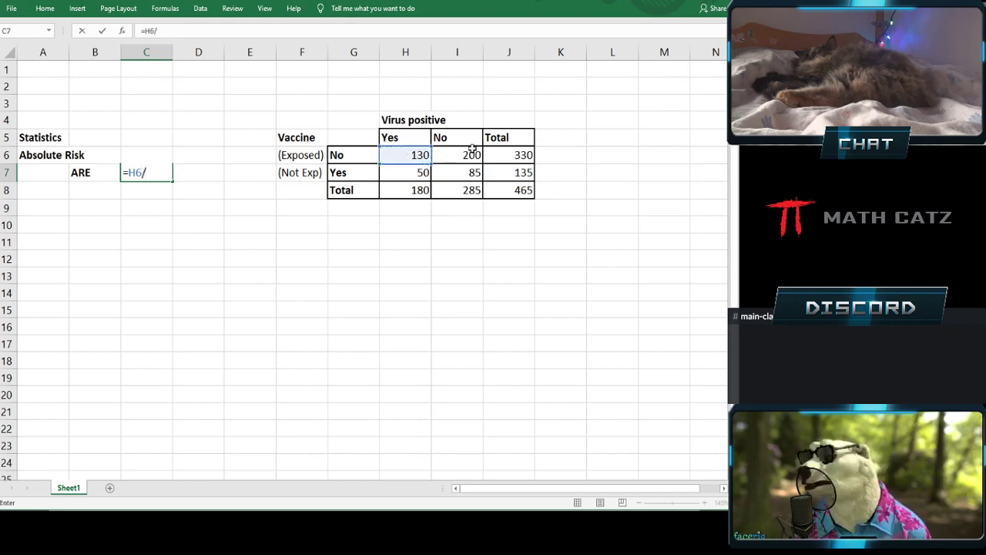
{"action": "left_click", "coordinate": [499, 156]}
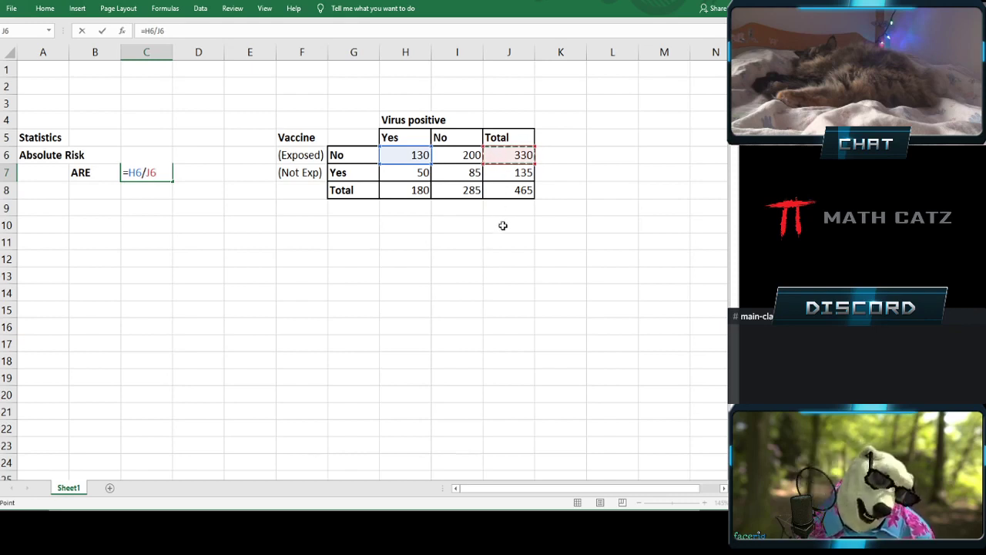
{"action": "key", "text": "Return"}
Step: Add the column headings Decimal in C5 and Percentage in D5
{"action": "left_click", "coordinate": [148, 135]}
{"action": "type", "text": "Decimal"}
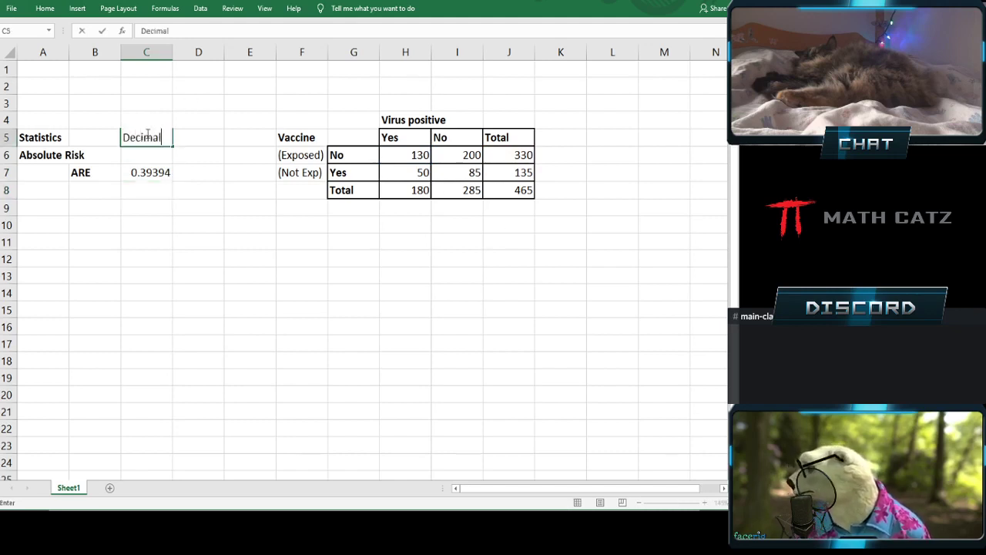
{"action": "key", "text": "Tab"}
{"action": "type", "text": "Per"}
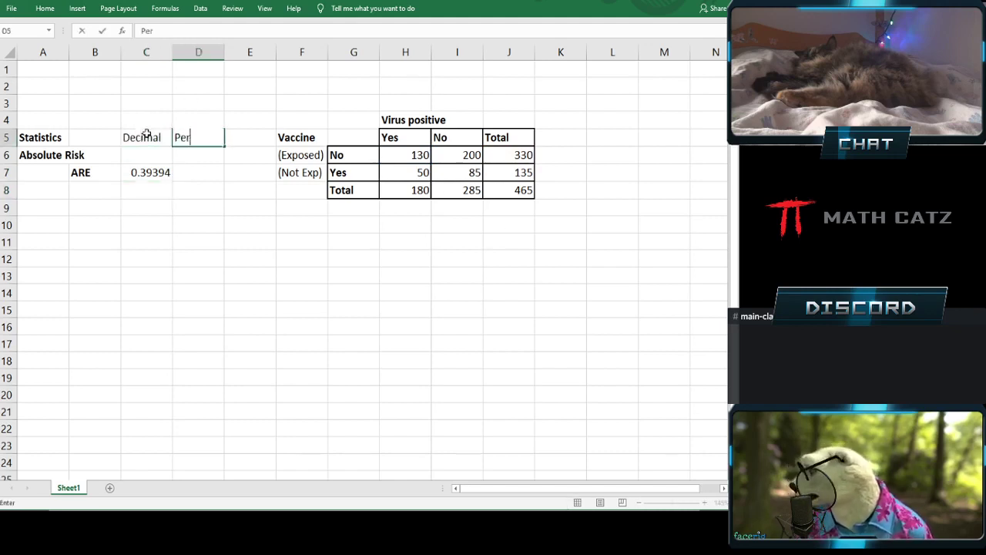
{"action": "type", "text": "centage"}
{"action": "key", "text": "Down"}
Step: Convert the ARE decimal to a percentage in D7 with the formula =C7*100
{"action": "key", "text": "Down"}
{"action": "type", "text": "="}
{"action": "left_click", "coordinate": [141, 174]}
{"action": "type", "text": "100"}
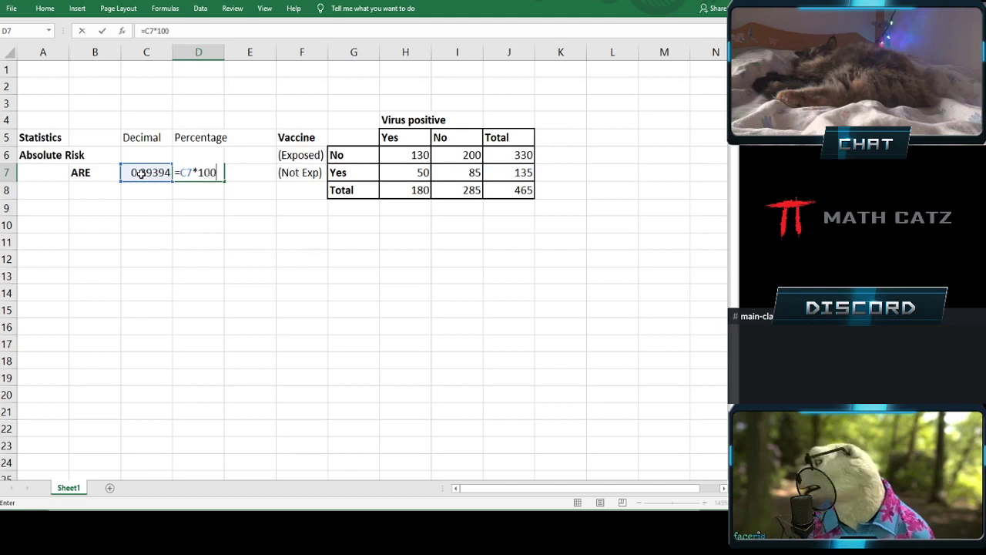
{"action": "key", "text": "Return"}
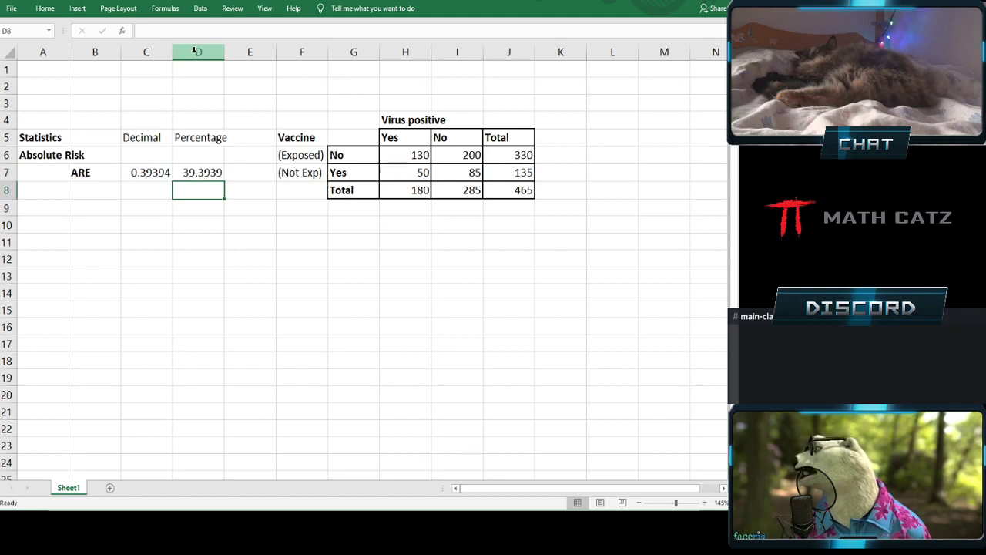
{"action": "right_click", "coordinate": [198, 173]}
{"action": "left_click", "coordinate": [247, 385]}
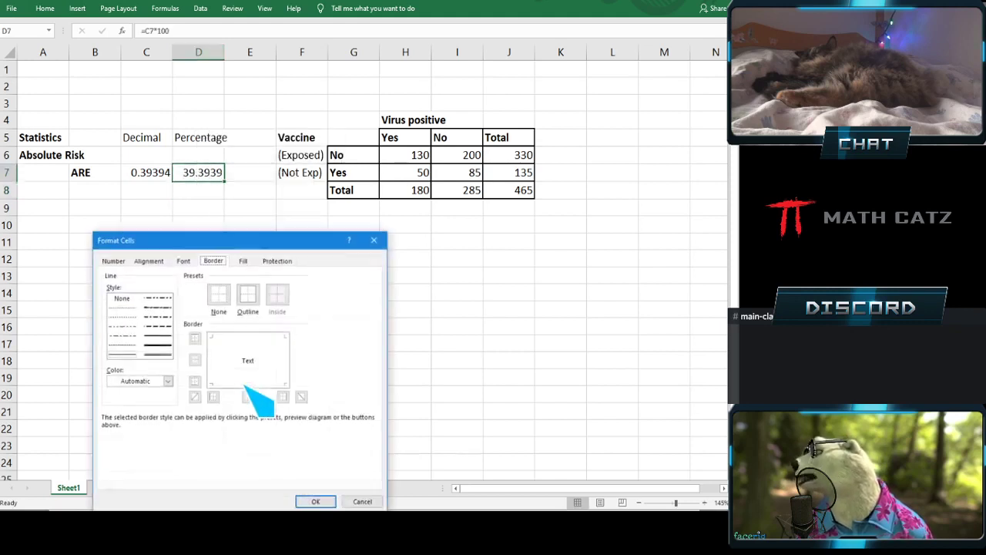
{"action": "left_click", "coordinate": [114, 261]}
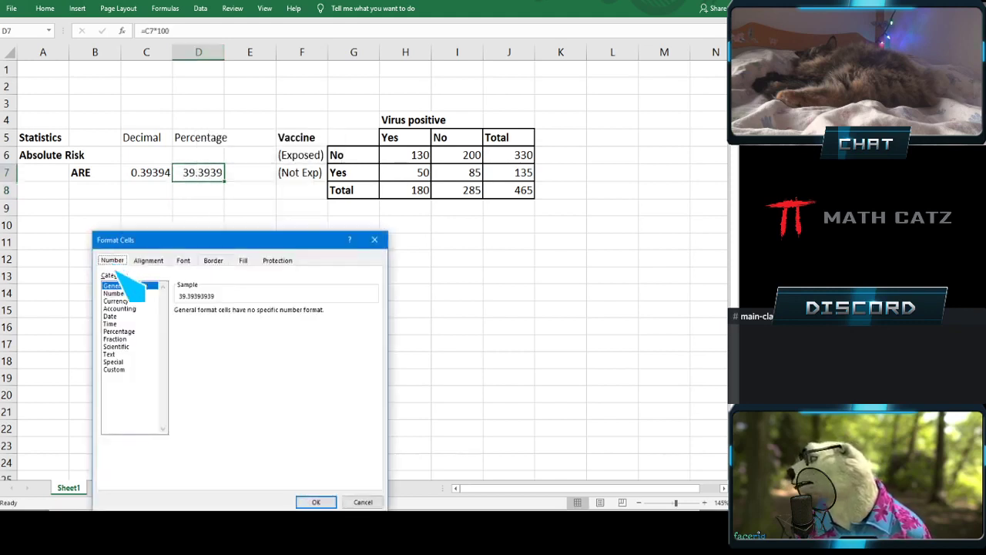
{"action": "left_click", "coordinate": [123, 331]}
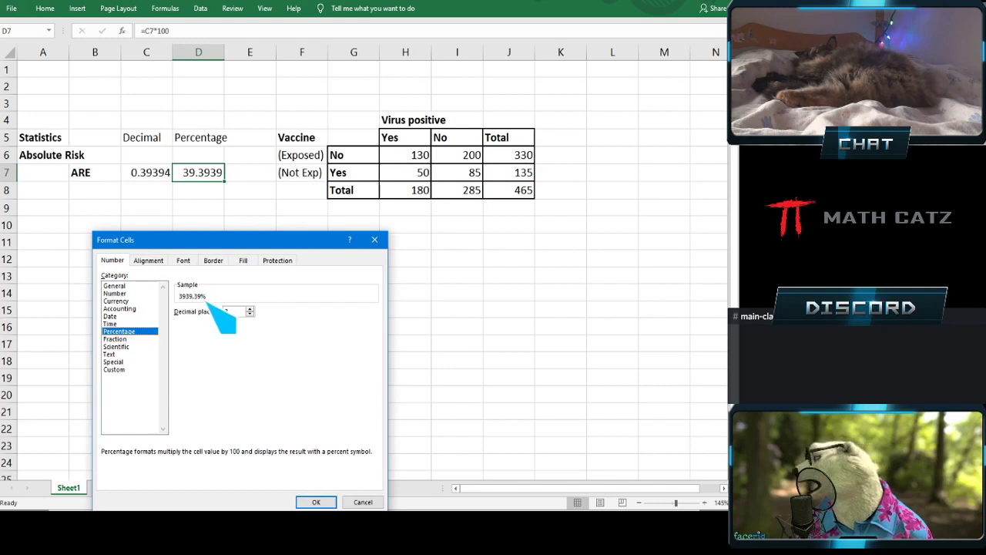
{"action": "left_click", "coordinate": [364, 502]}
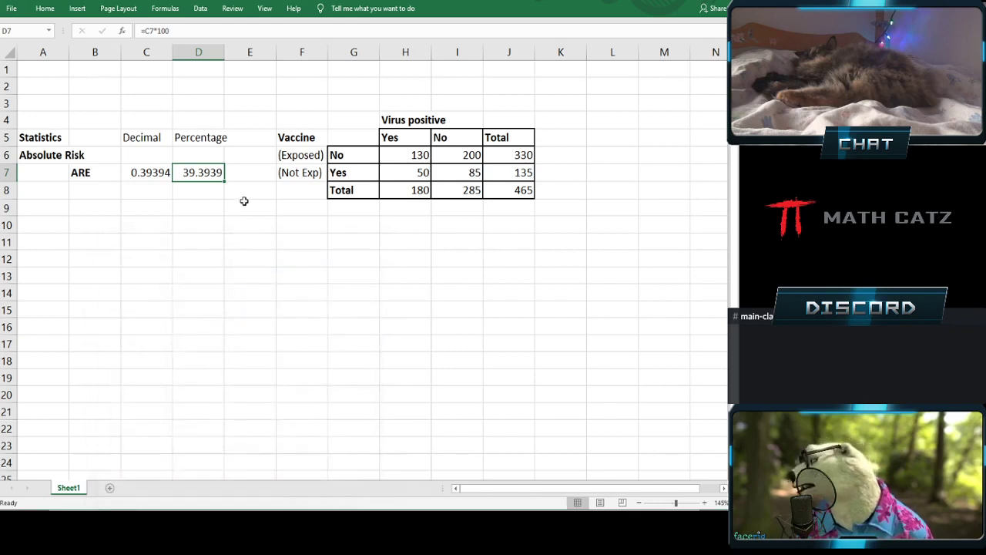
Step: Enter a % sign in E7 beside the ARE percentage value
{"action": "left_click", "coordinate": [239, 174]}
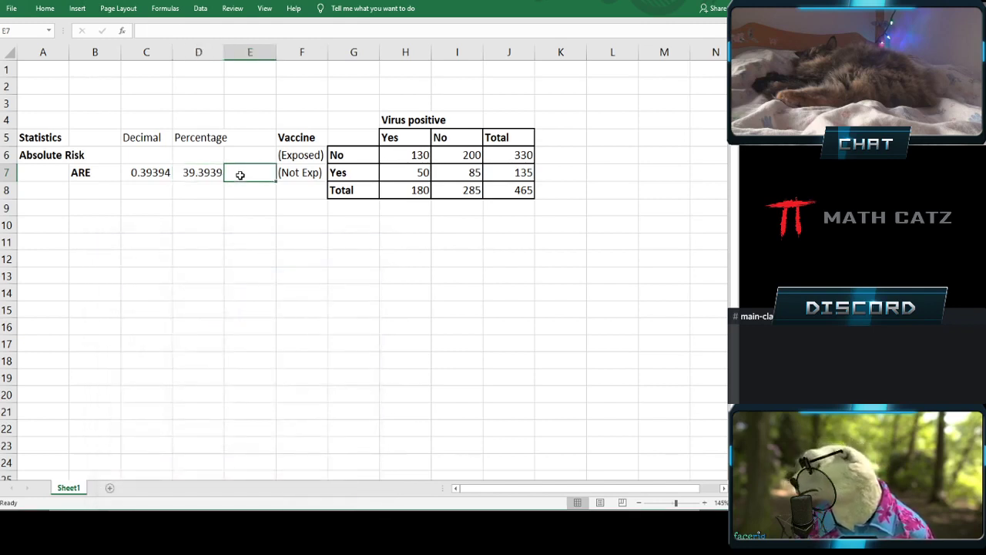
{"action": "type", "text": "%"}
{"action": "key", "text": "Return"}
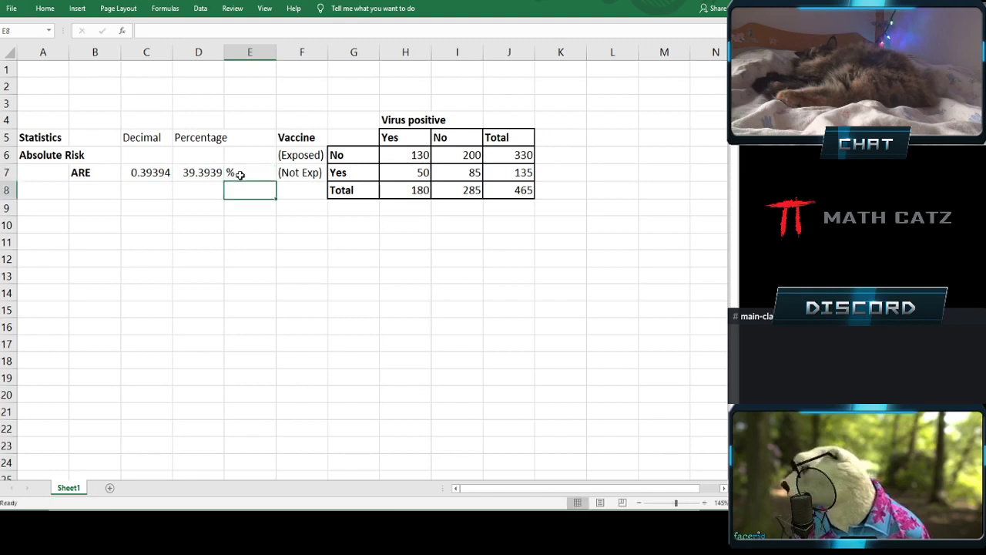
Step: Format column D as Number with 2 decimal places
{"action": "left_click", "coordinate": [198, 53]}
{"action": "right_click", "coordinate": [198, 55]}
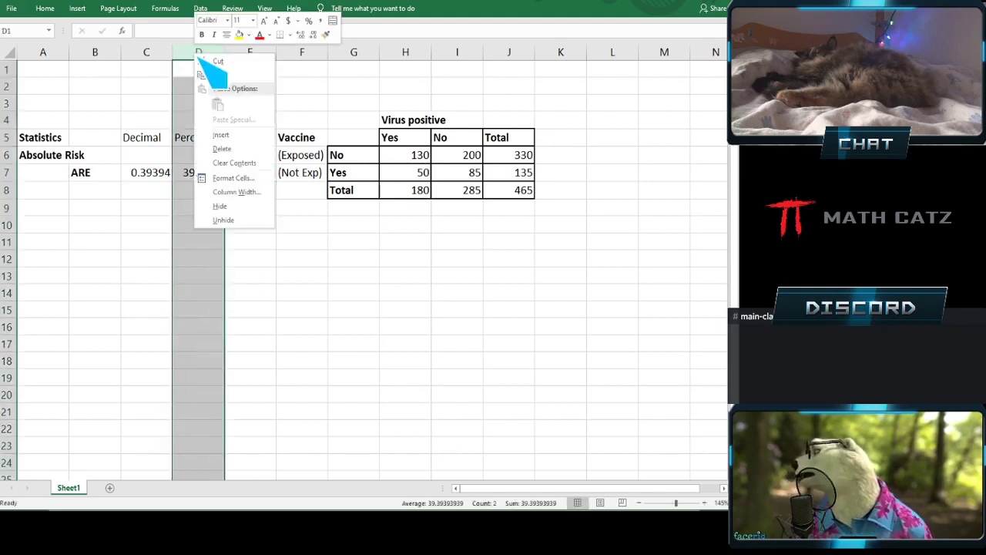
{"action": "left_click", "coordinate": [233, 177]}
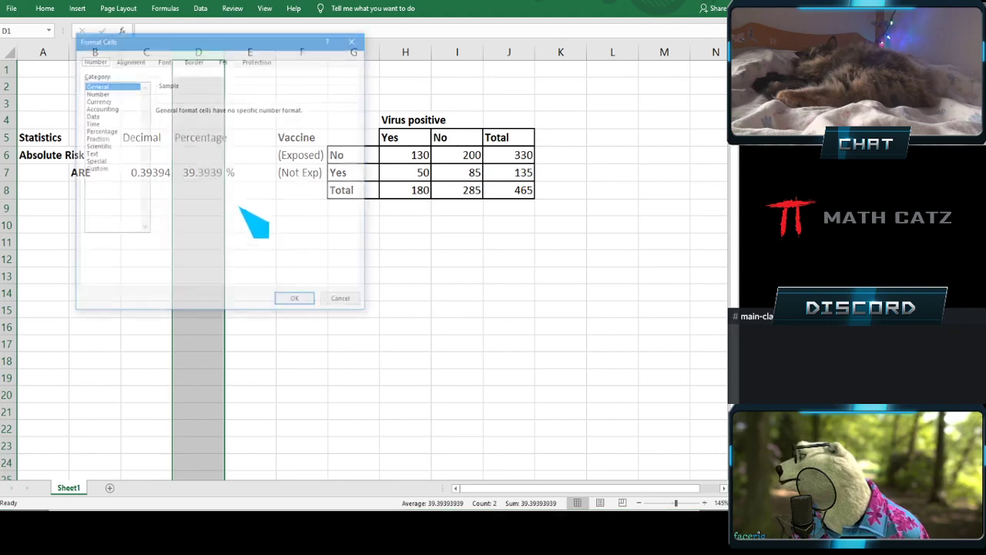
{"action": "left_click", "coordinate": [97, 92]}
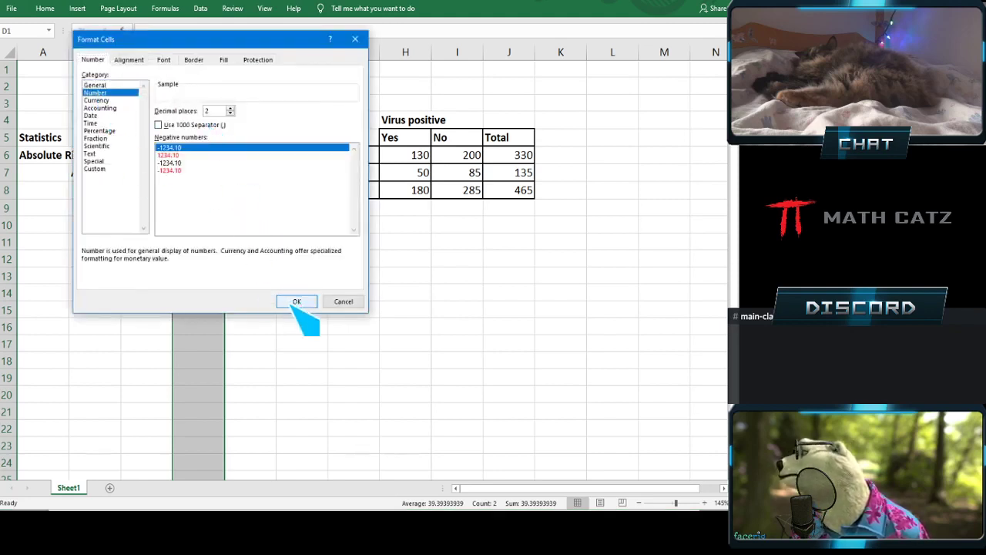
{"action": "left_click", "coordinate": [296, 302]}
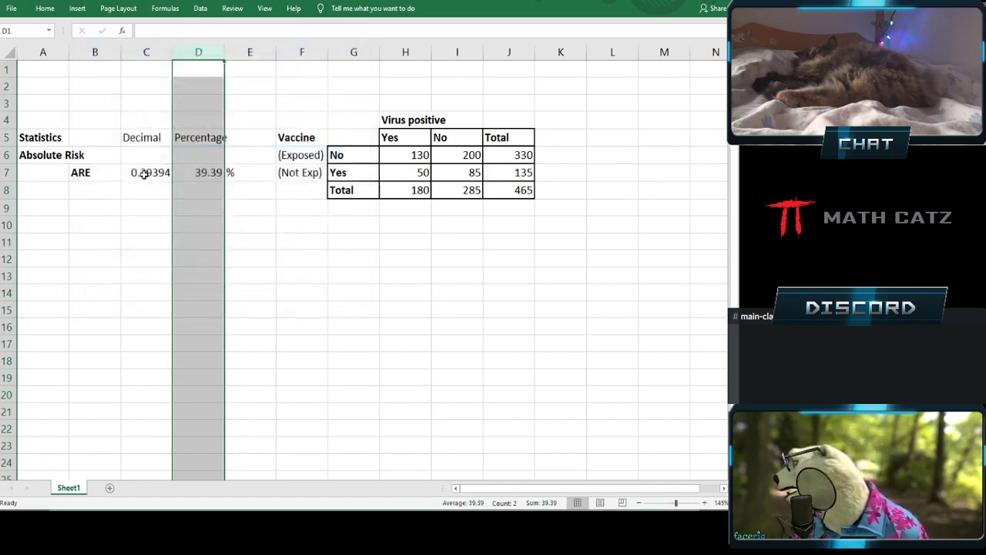
Step: Format column C as Number with 4 decimal places
{"action": "left_click", "coordinate": [147, 51]}
{"action": "right_click", "coordinate": [147, 52]}
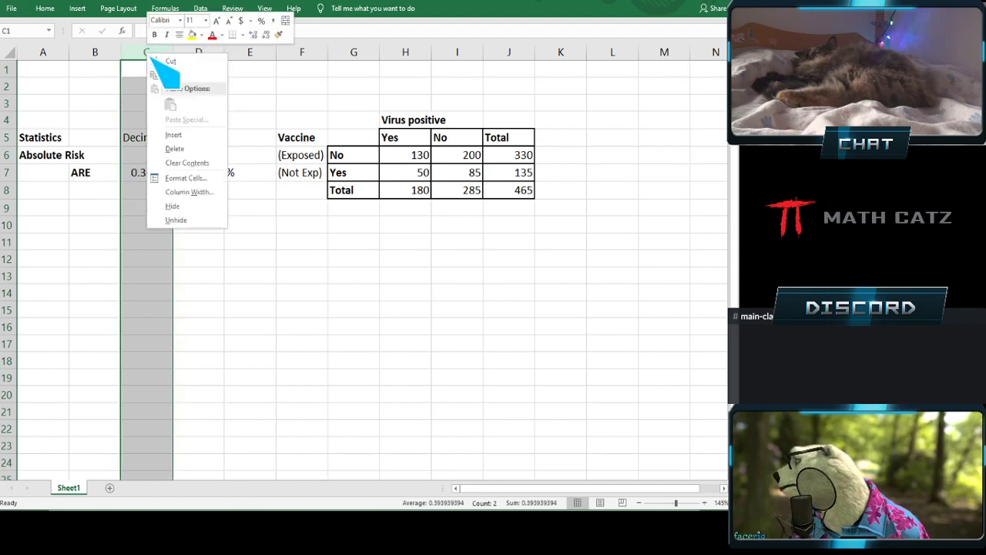
{"action": "left_click", "coordinate": [185, 178]}
{"action": "left_click", "coordinate": [53, 87]}
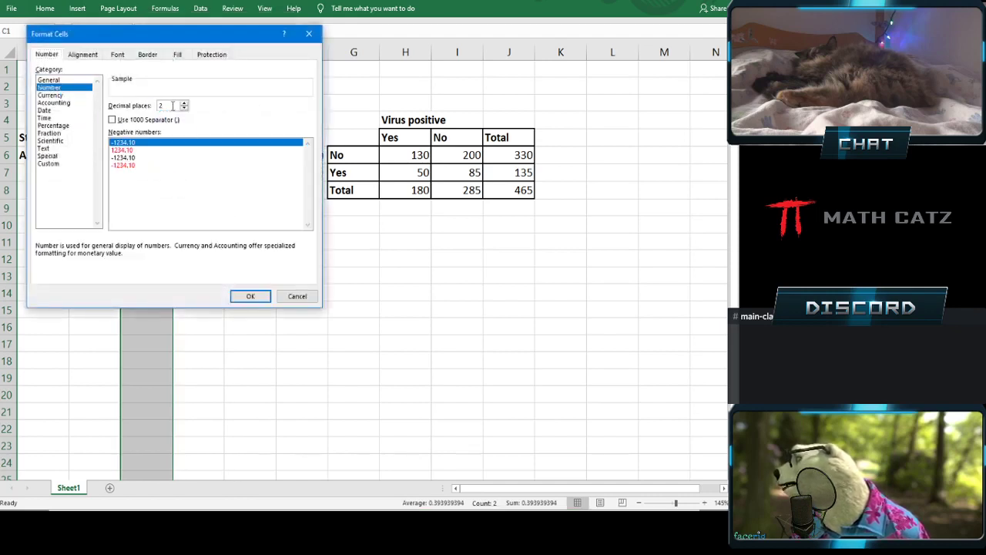
{"action": "left_click", "coordinate": [184, 103]}
{"action": "left_click", "coordinate": [184, 102]}
{"action": "left_click", "coordinate": [248, 296]}
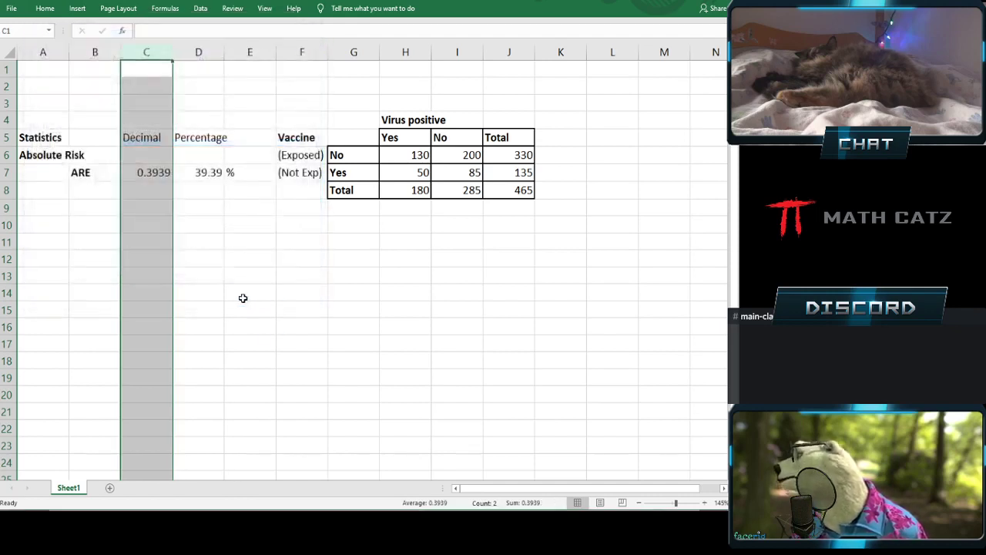
Step: Make the Decimal and Percentage headings in C5:D5 bold
{"action": "left_click", "coordinate": [244, 298]}
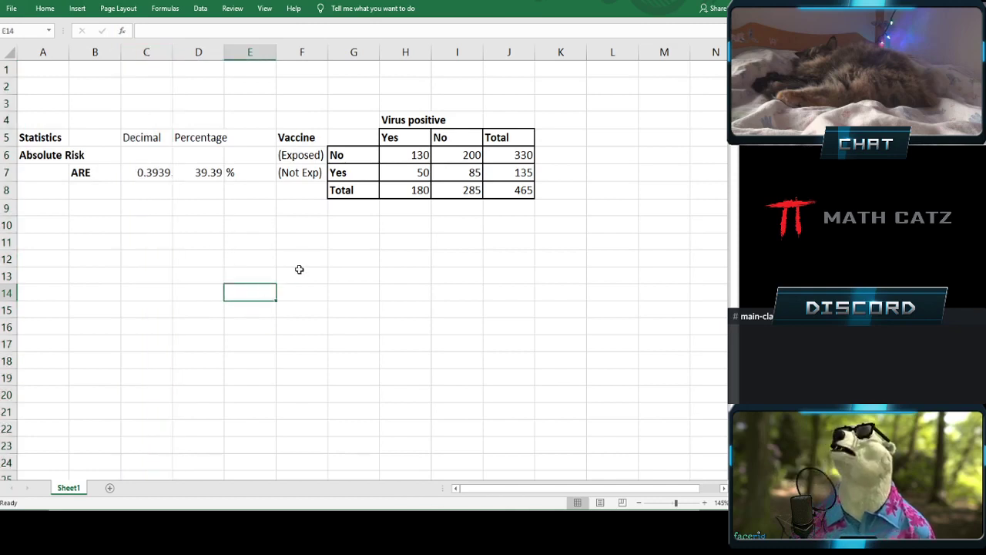
{"action": "left_click_drag", "start_coordinate": [138, 139], "coordinate": [180, 142]}
{"action": "left_click", "coordinate": [206, 219]}
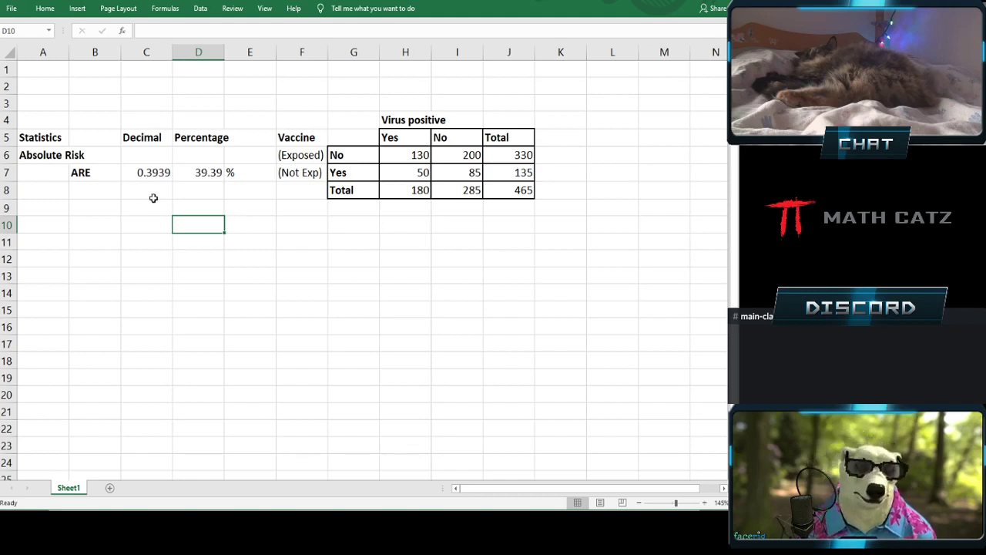
Step: Add the label ARNE in B8 and calculate the non-exposed group's absolute risk in C8 with the formula =H7/J7
{"action": "left_click", "coordinate": [95, 186]}
{"action": "type", "text": "ARNE"}
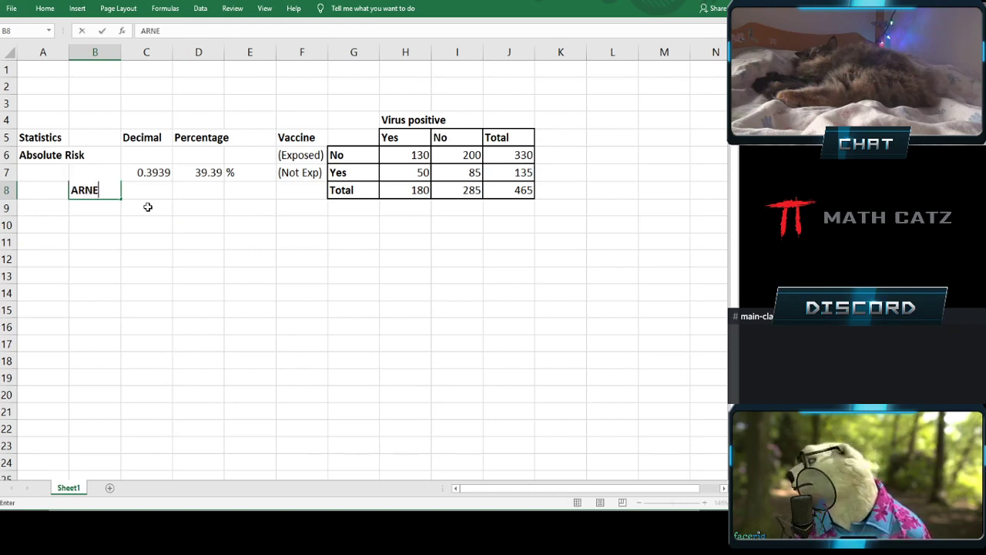
{"action": "key", "text": "Tab"}
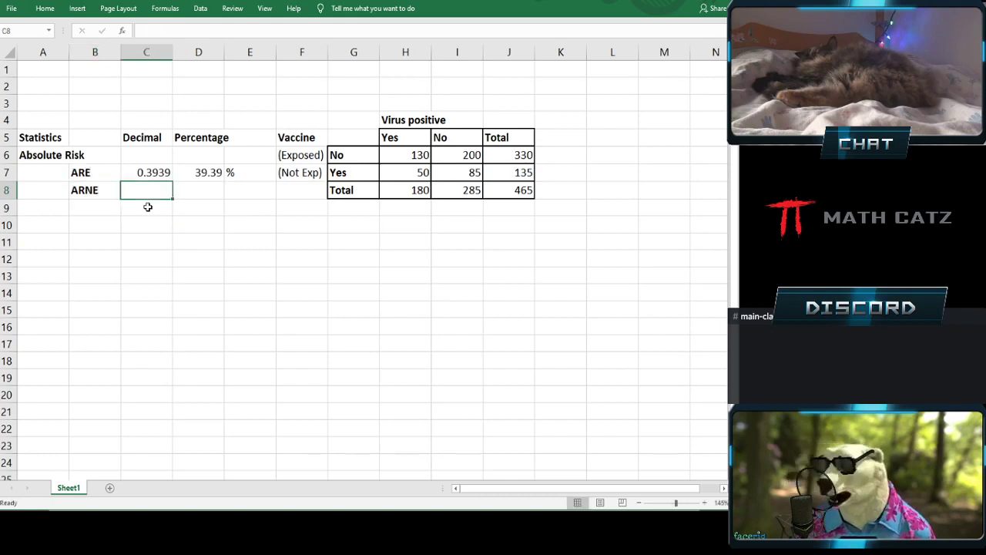
{"action": "type", "text": "="}
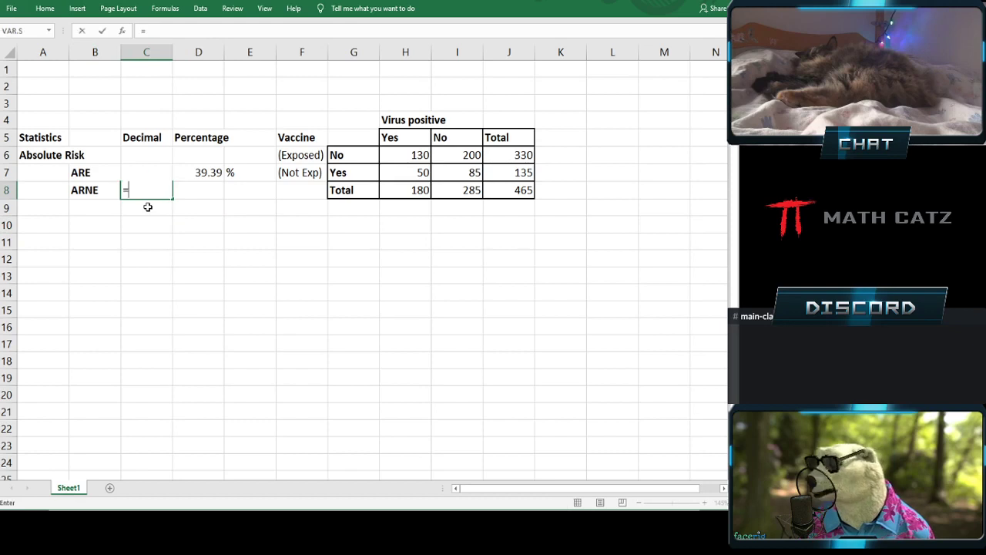
{"action": "left_click", "coordinate": [399, 172]}
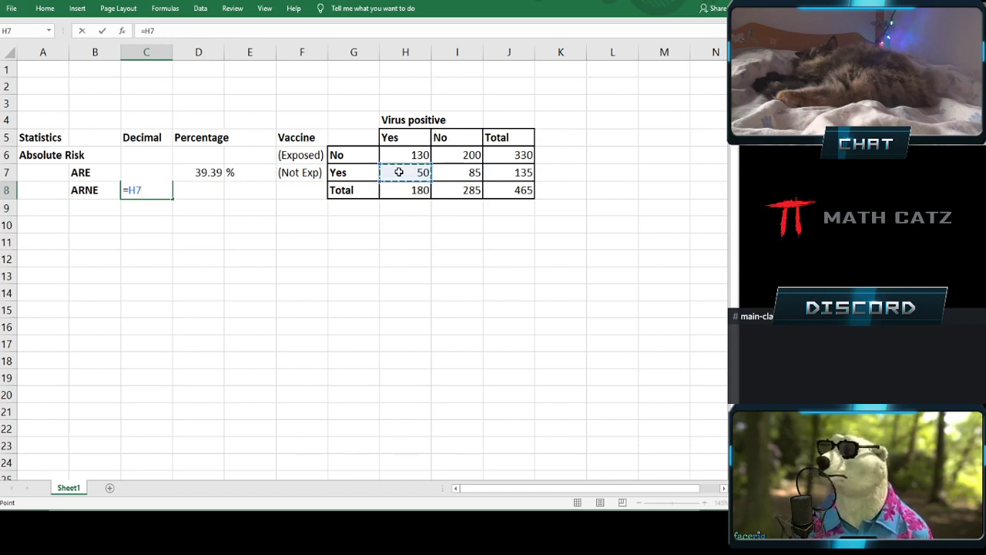
{"action": "type", "text": "/"}
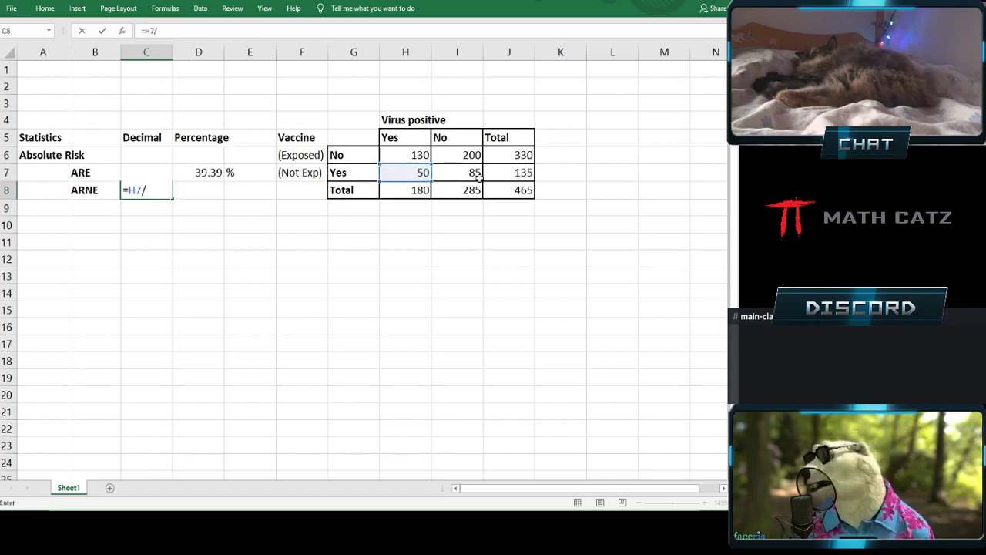
{"action": "left_click", "coordinate": [508, 171]}
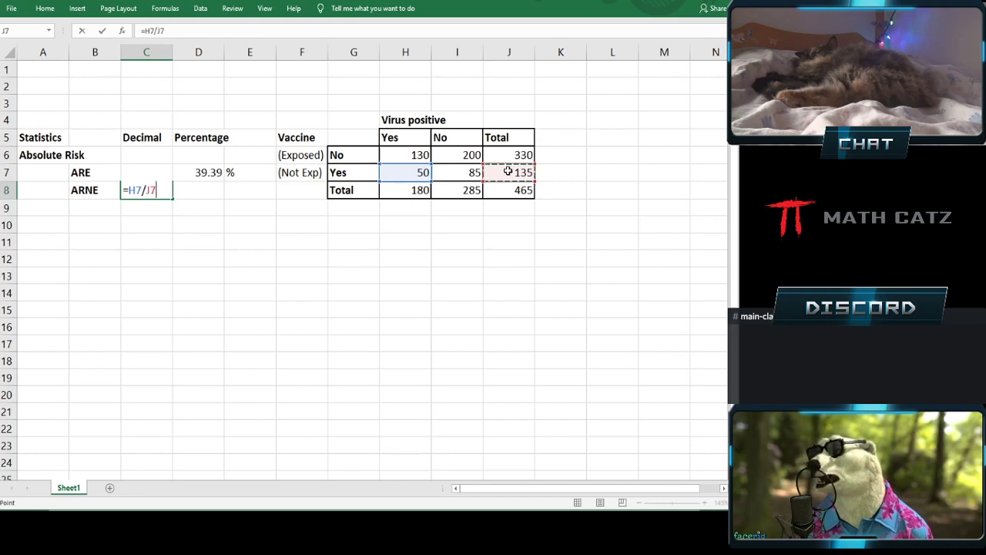
{"action": "key", "text": "Return"}
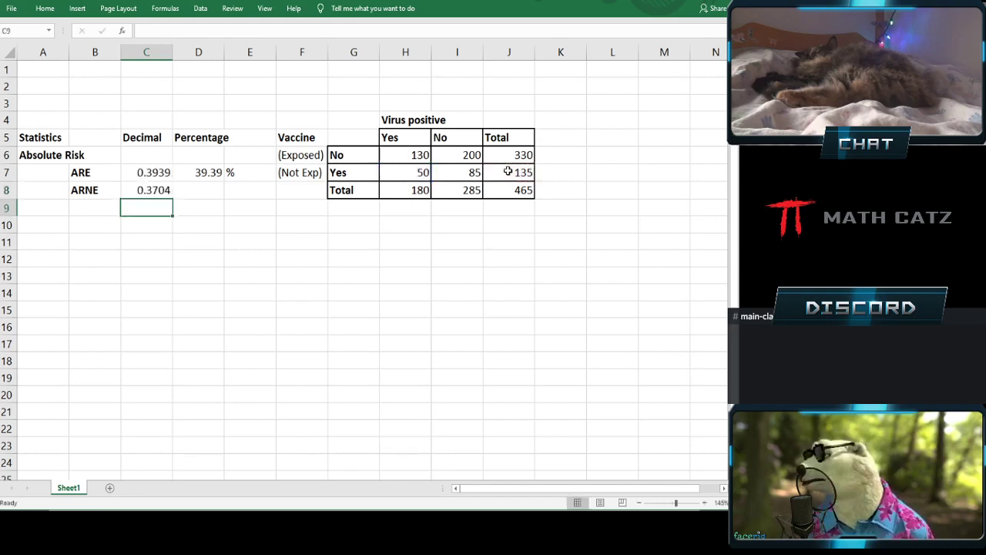
Step: Convert the ARNE decimal to a percentage in D8 with the formula =C8*100
{"action": "left_click", "coordinate": [202, 186]}
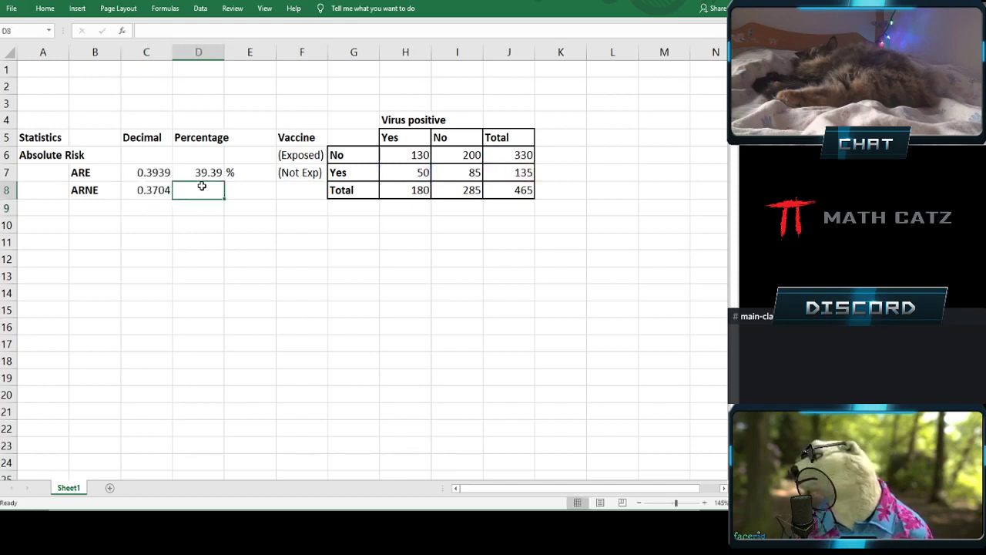
{"action": "type", "text": "="}
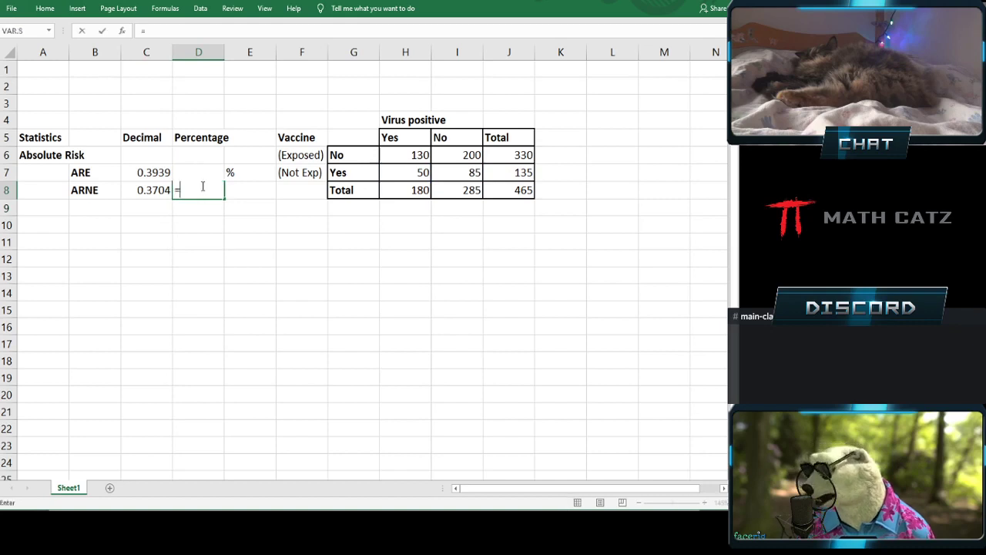
{"action": "left_click", "coordinate": [145, 192]}
{"action": "type", "text": "*100"}
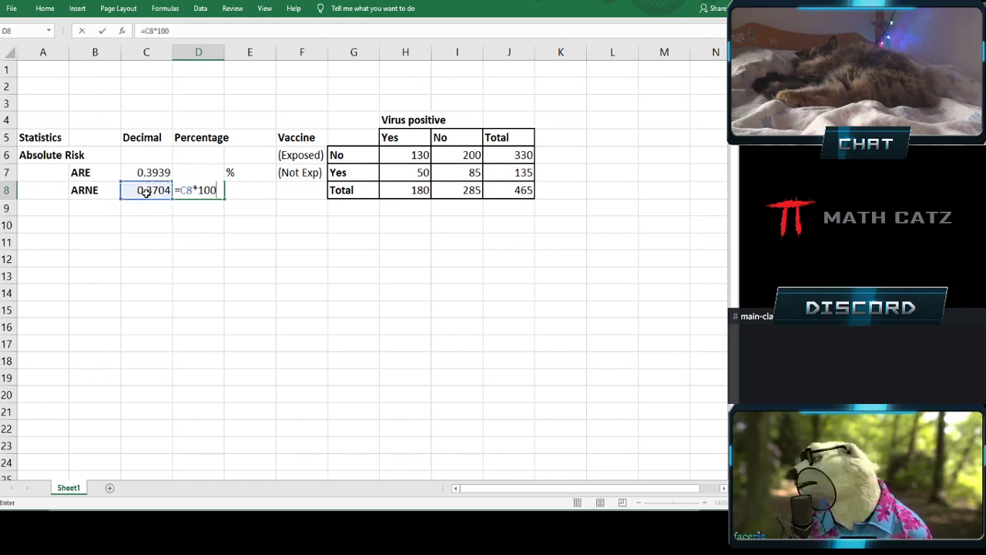
{"action": "key", "text": "Return"}
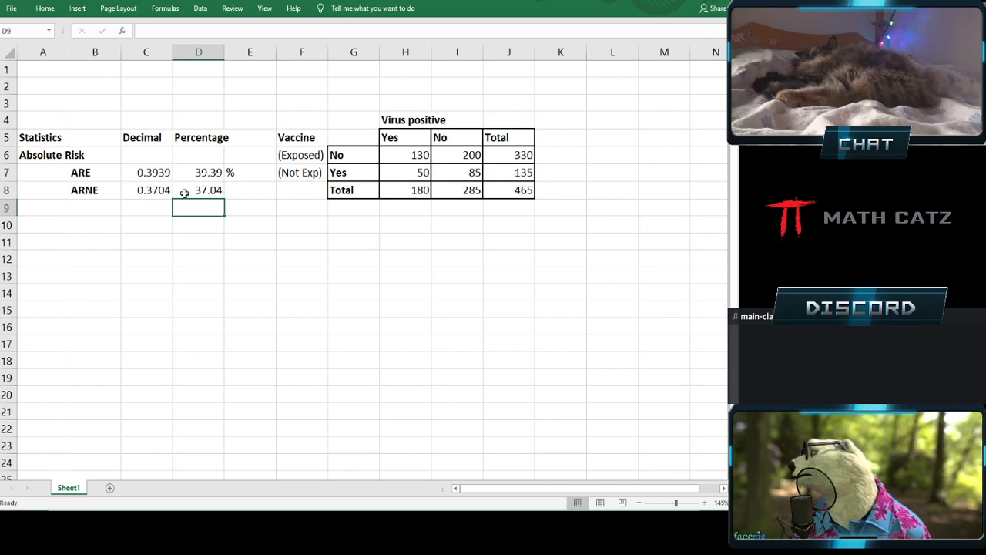
Step: Fill the % sign from E7 down to E8 beside the ARNE percentage
{"action": "left_click", "coordinate": [255, 172]}
{"action": "left_click_drag", "start_coordinate": [275, 181], "coordinate": [277, 196]}
{"action": "left_click", "coordinate": [296, 245]}
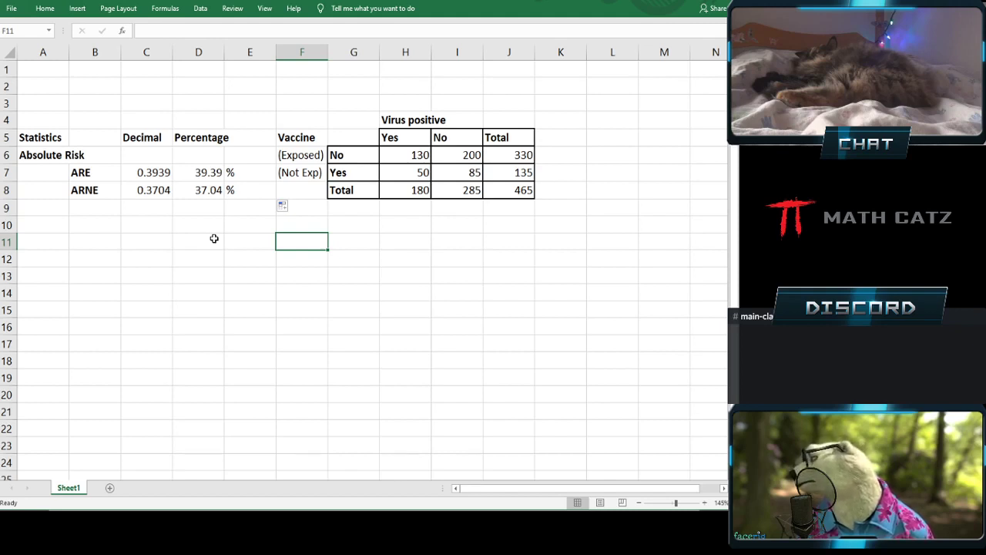
{"action": "left_click", "coordinate": [184, 171]}
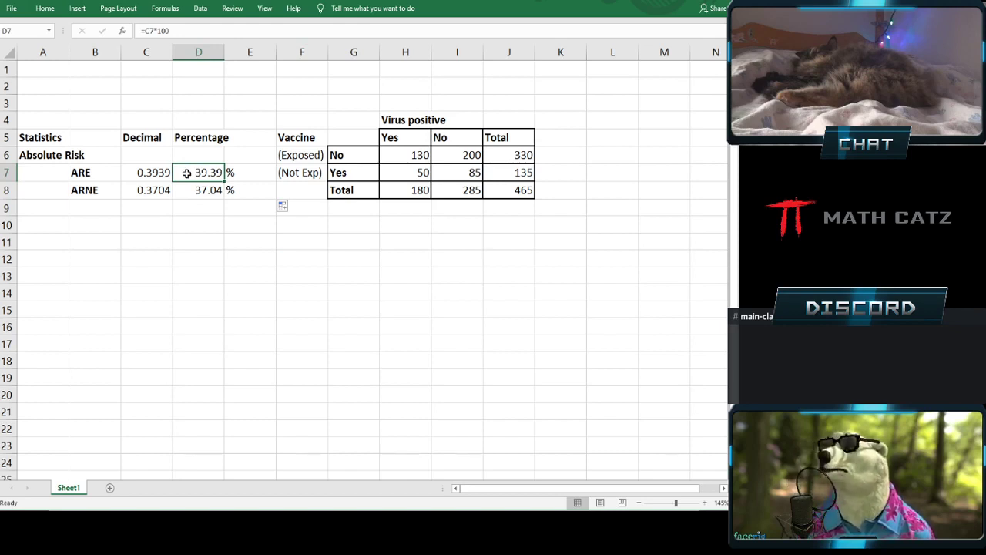
{"action": "left_click", "coordinate": [181, 191]}
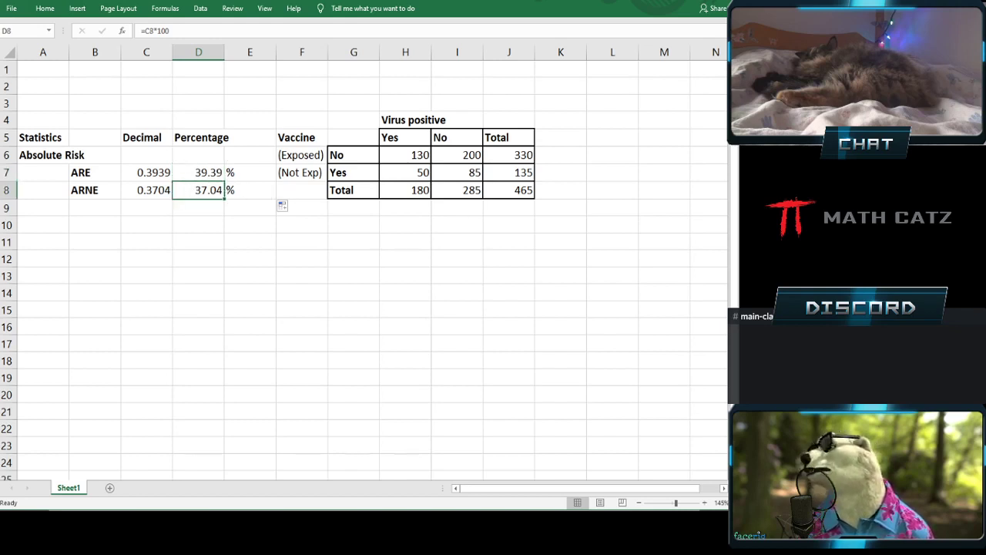
{"action": "key", "text": "alt+Tab"}
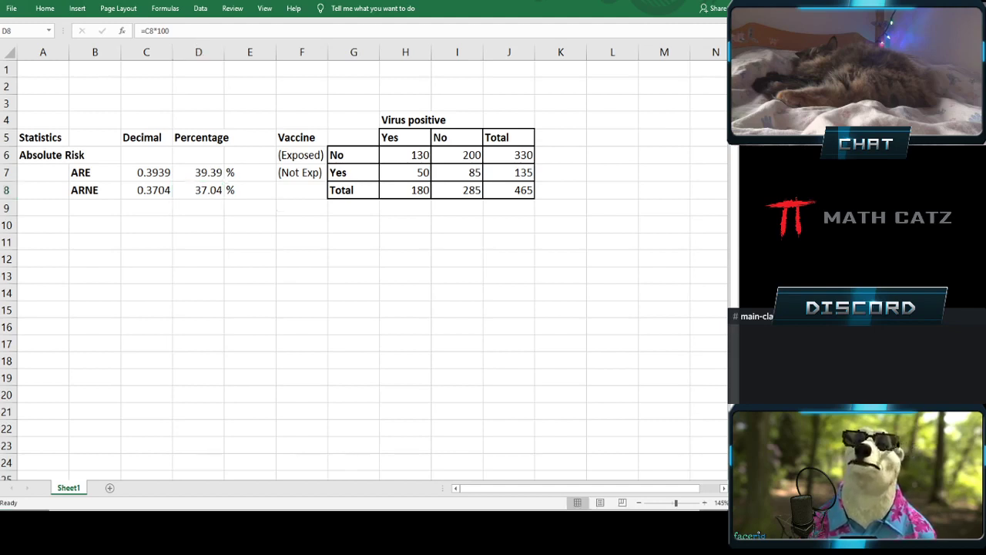
{"action": "key", "text": "alt+Tab"}
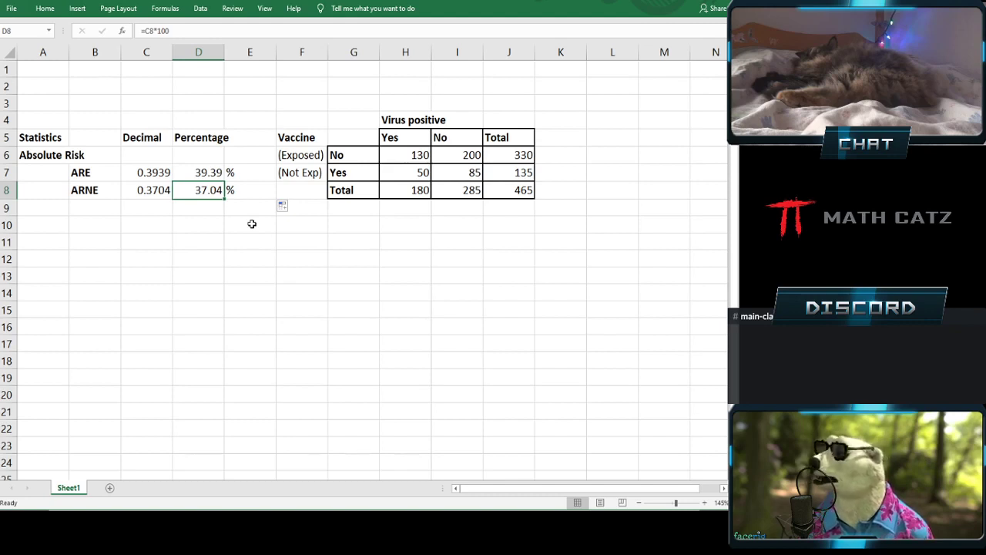
Step: Add the heading Relative Risk in A10 and the label RR in B11
{"action": "left_click", "coordinate": [47, 224]}
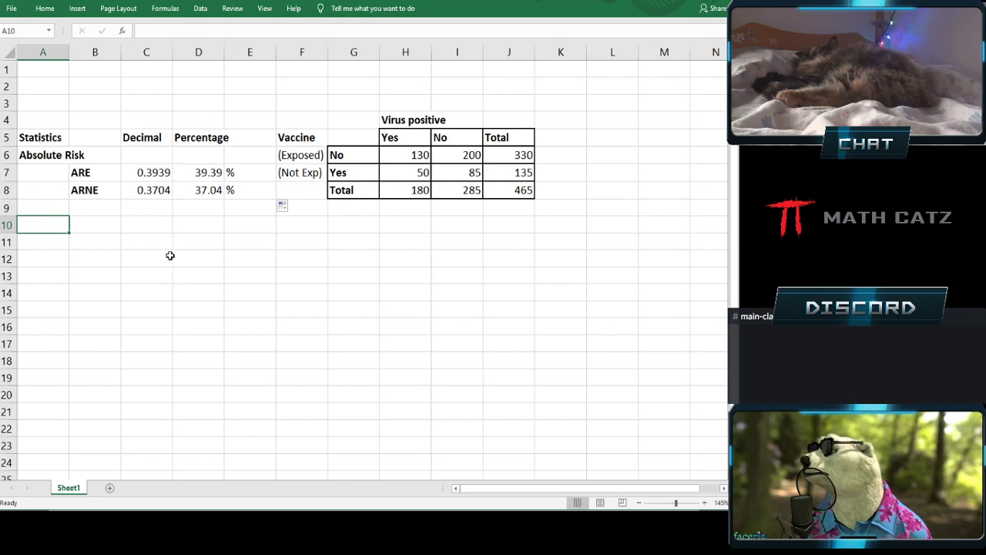
{"action": "type", "text": "Rel"}
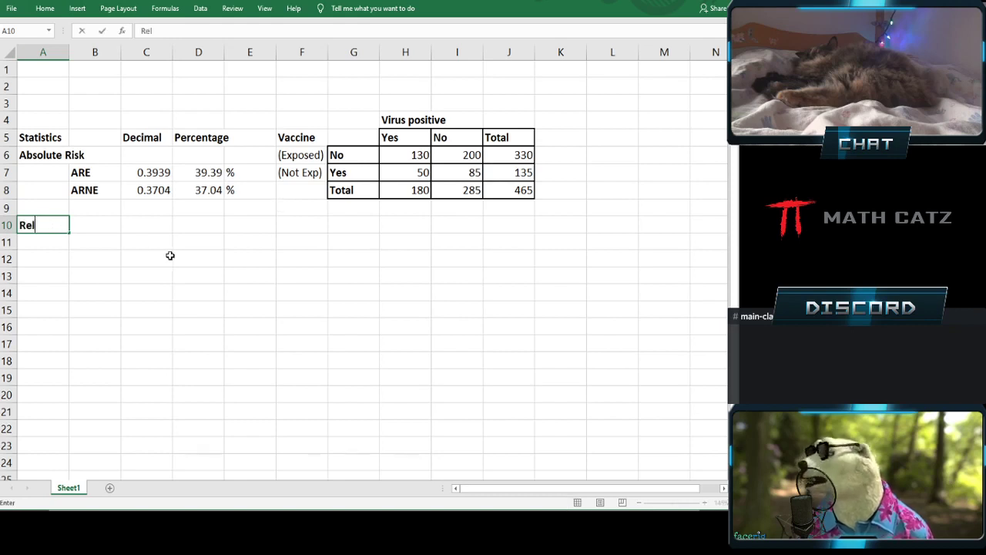
{"action": "type", "text": "ative Risk"}
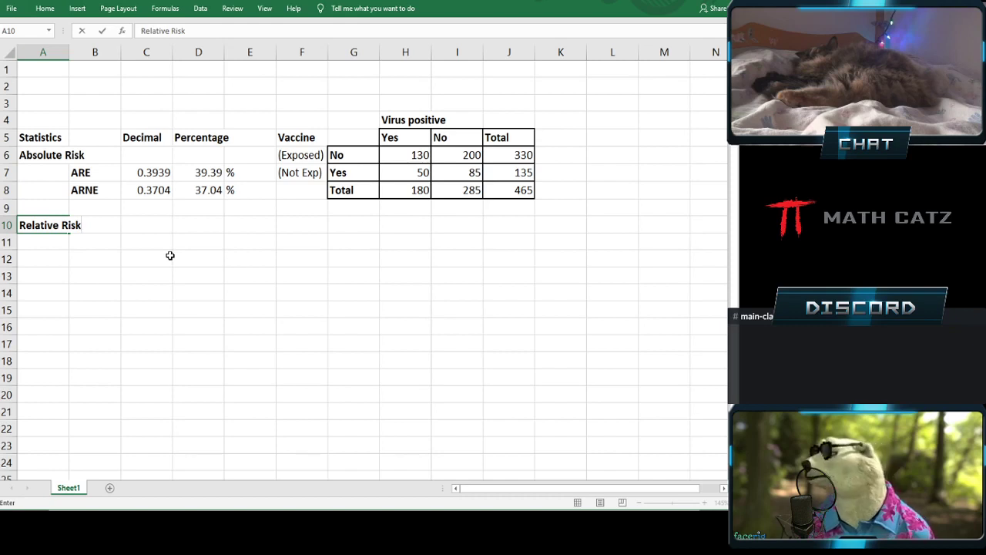
{"action": "key", "text": "Return"}
{"action": "key", "text": "Right"}
{"action": "type", "text": "RR"}
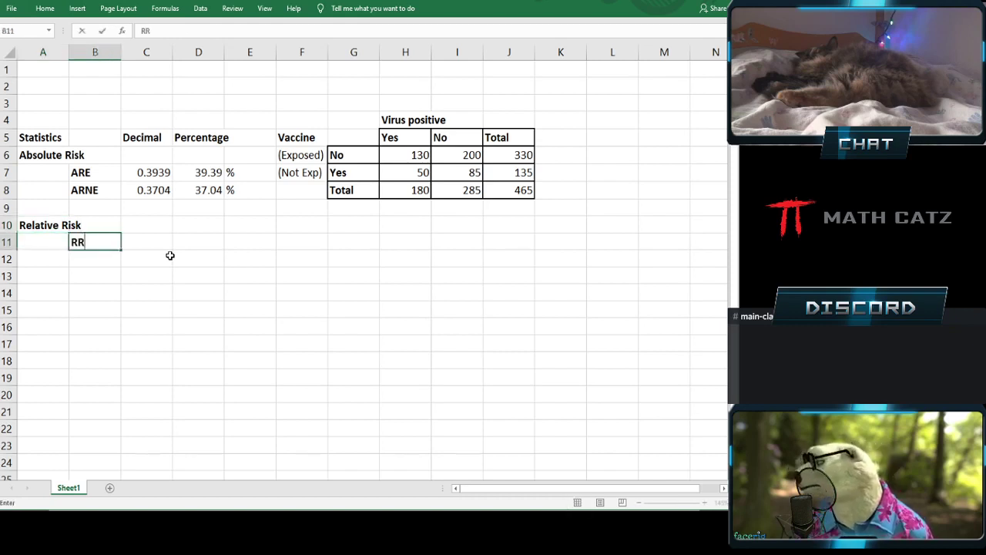
{"action": "key", "text": "Tab"}
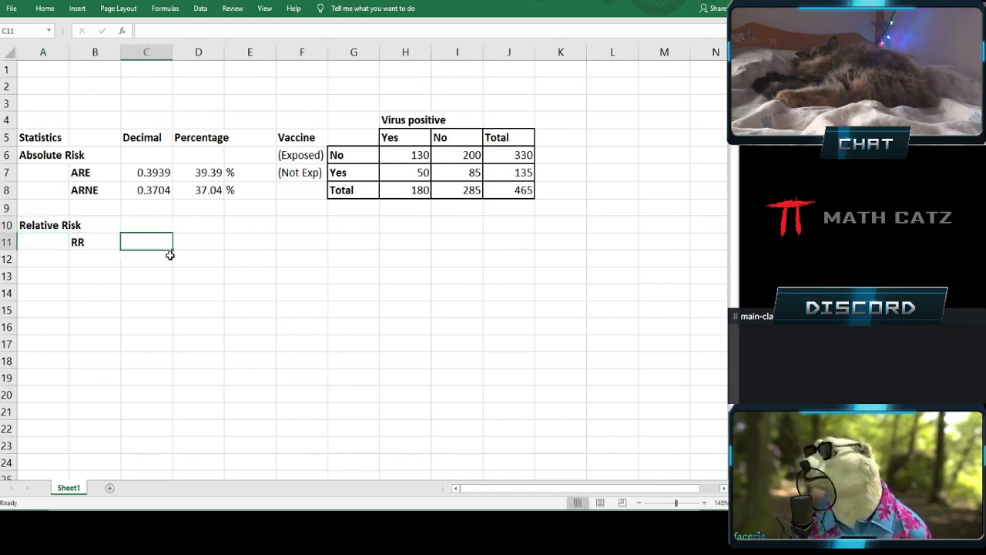
Step: Calculate the relative risk in C11 by dividing ARE by ARNE with the formula =C7/C8
{"action": "type", "text": "="}
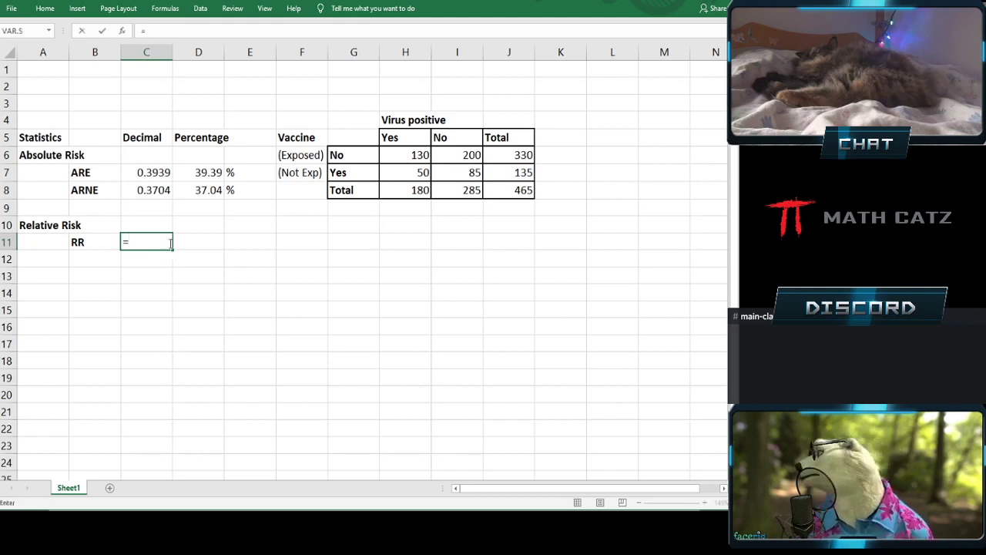
{"action": "left_click", "coordinate": [132, 174]}
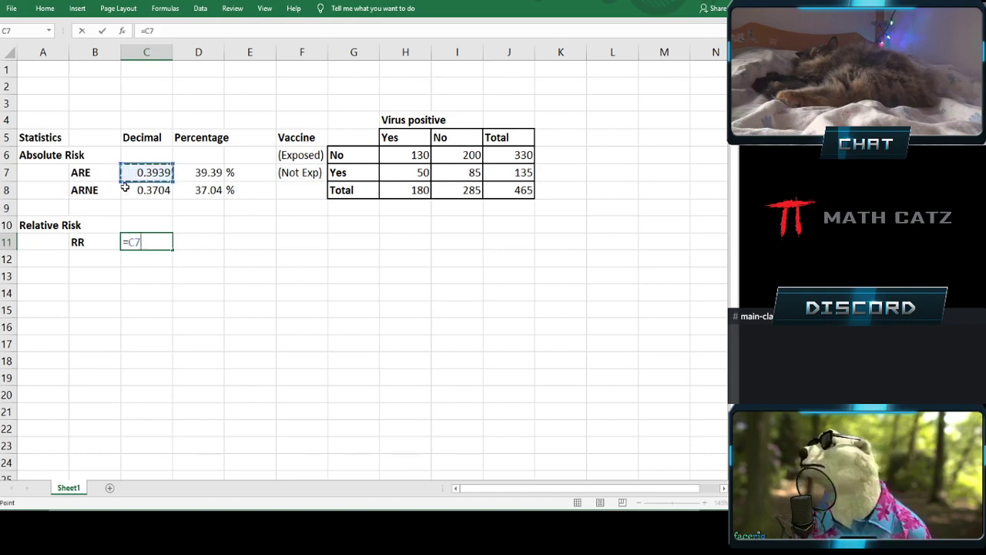
{"action": "type", "text": "/"}
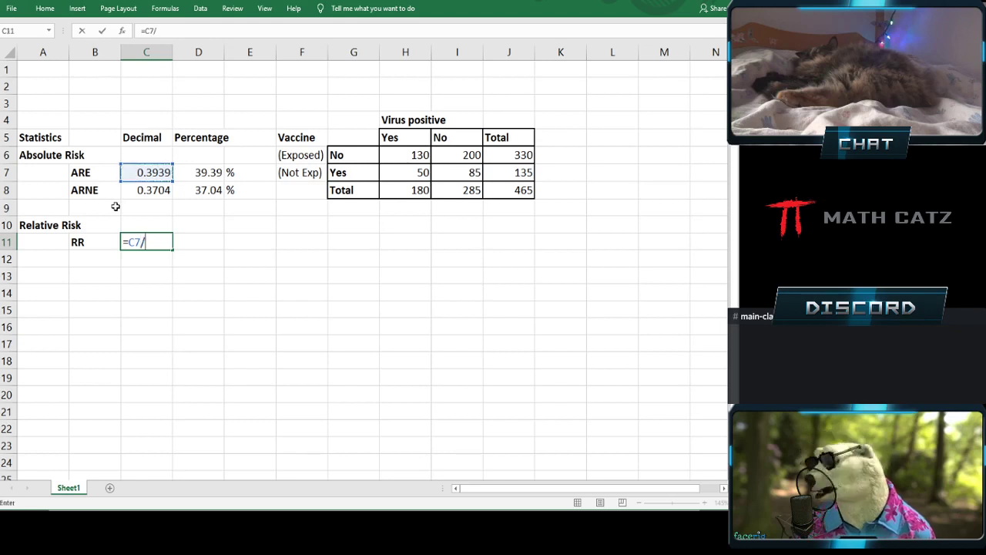
{"action": "left_click", "coordinate": [123, 190]}
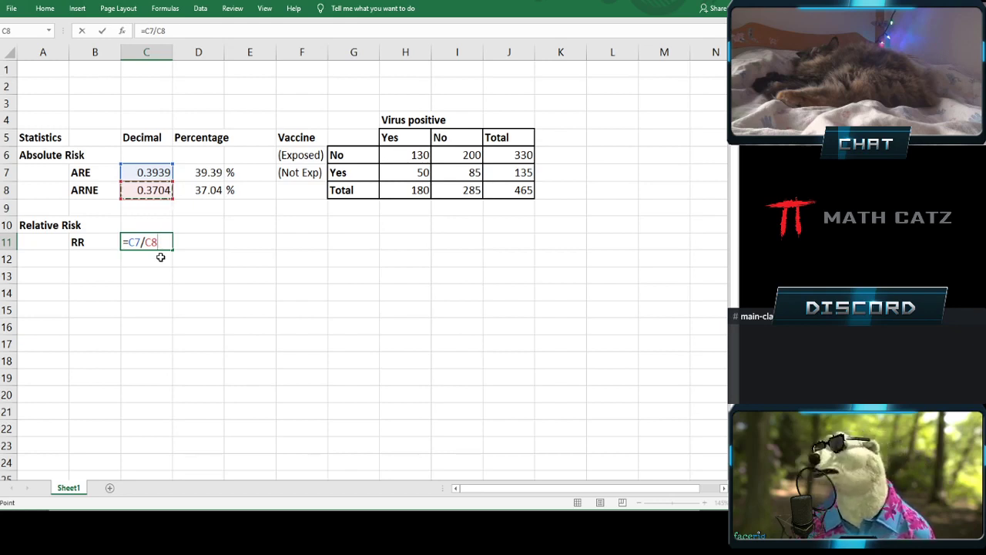
{"action": "key", "text": "Return"}
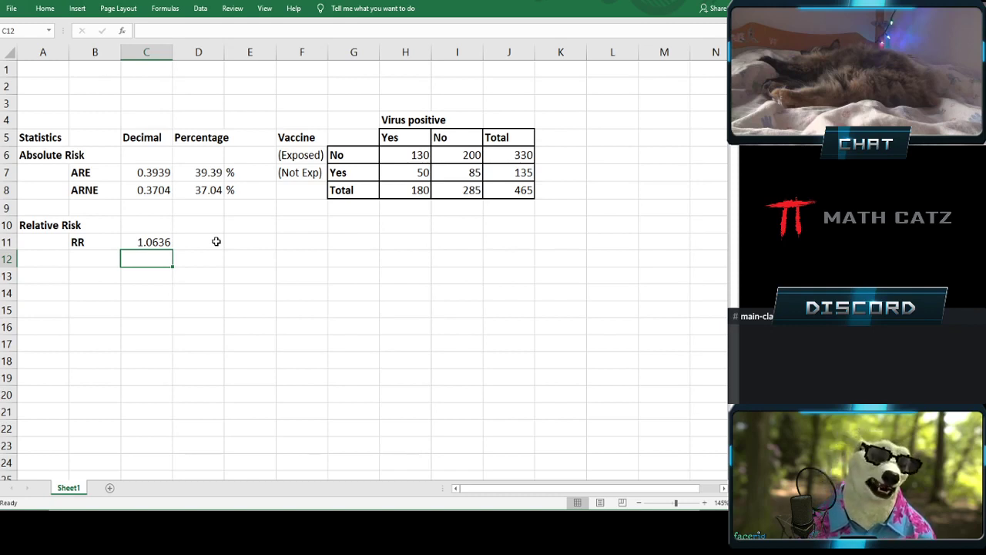
Step: Add the heading Absolute Risk Reduction in A13 and the label ARR in B14
{"action": "left_click", "coordinate": [44, 273]}
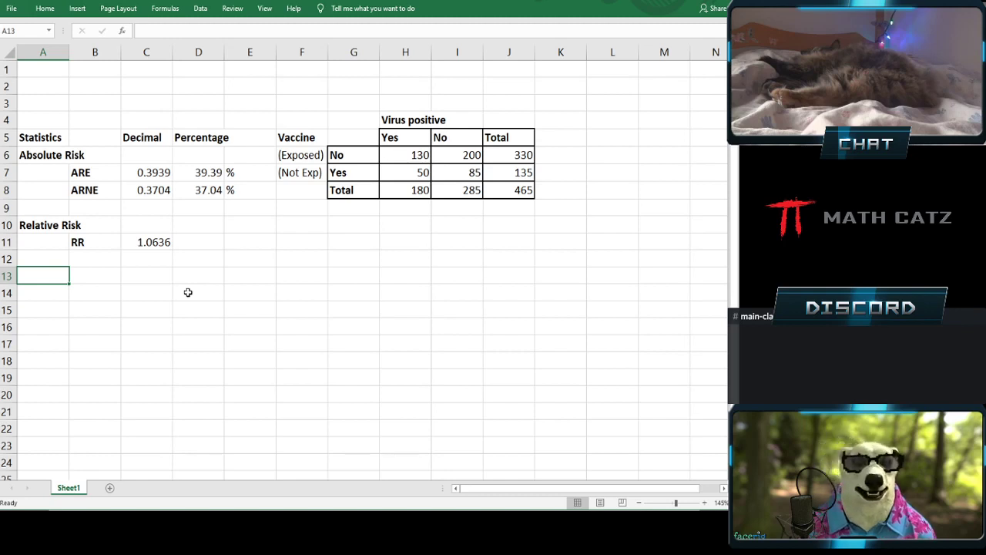
{"action": "type", "text": "Absolute Risk Reduction"}
{"action": "key", "text": "Return"}
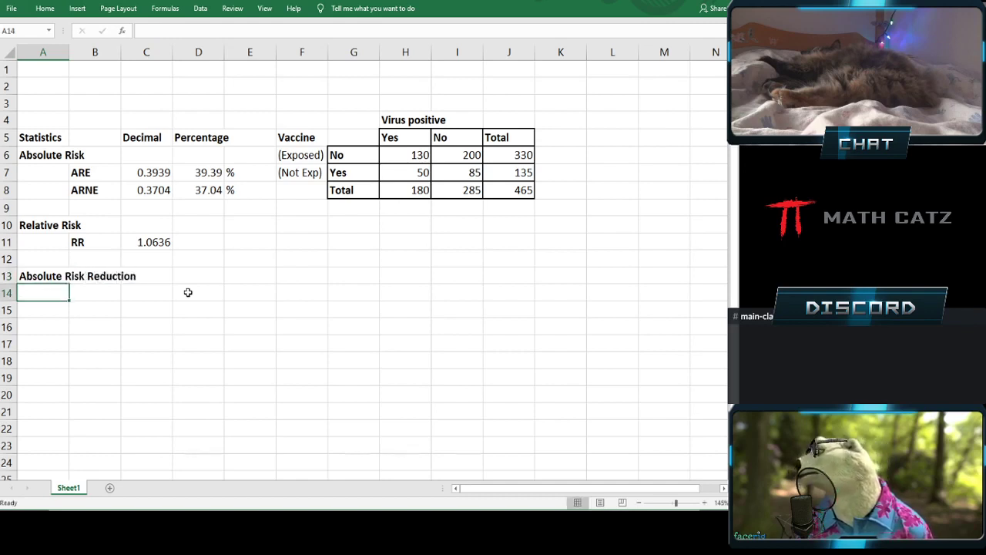
{"action": "key", "text": "Tab"}
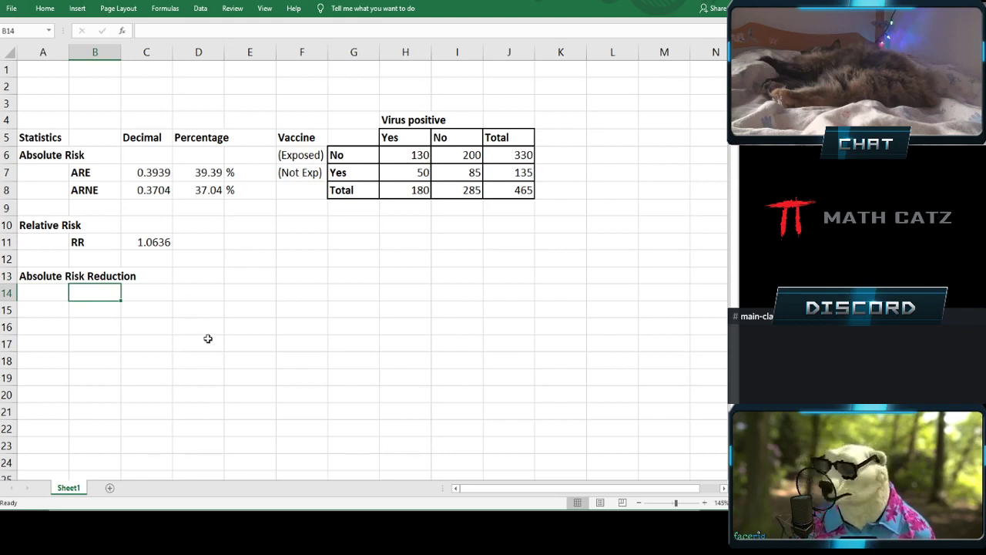
{"action": "type", "text": "ARR"}
{"action": "key", "text": "Tab"}
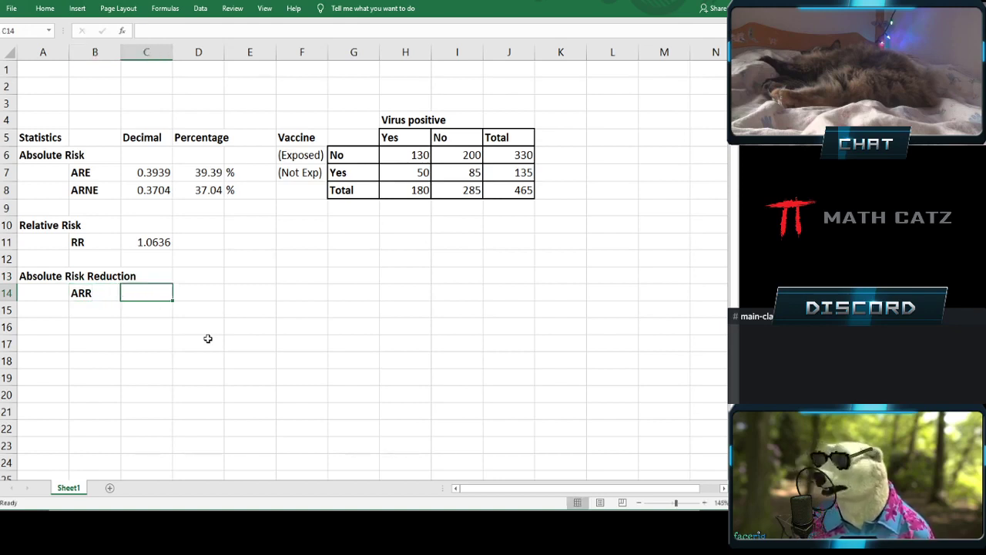
Step: Calculate the absolute risk reduction in C14 by subtracting ARNE from ARE with the formula =C7-C8
{"action": "type", "text": "-"}
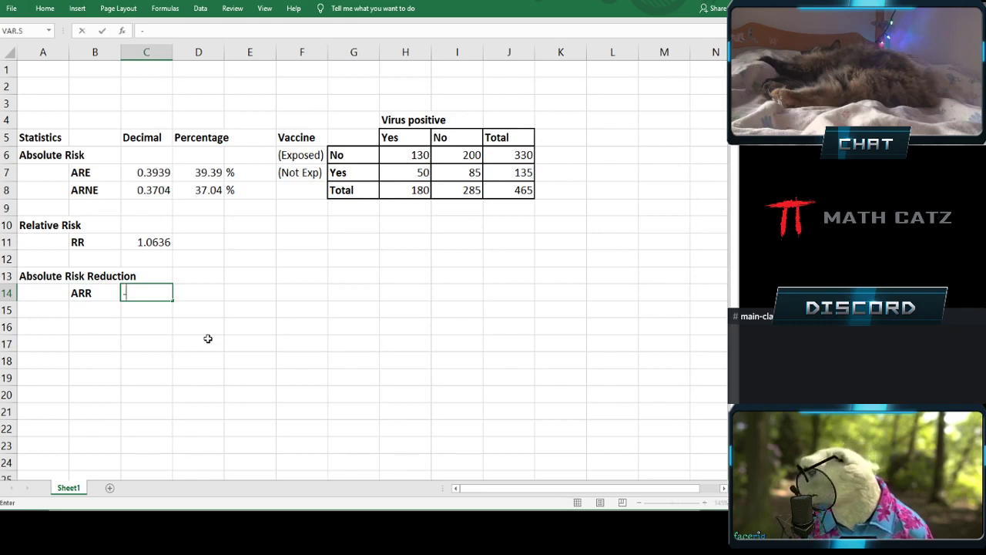
{"action": "key", "text": "BackSpace"}
{"action": "type", "text": "="}
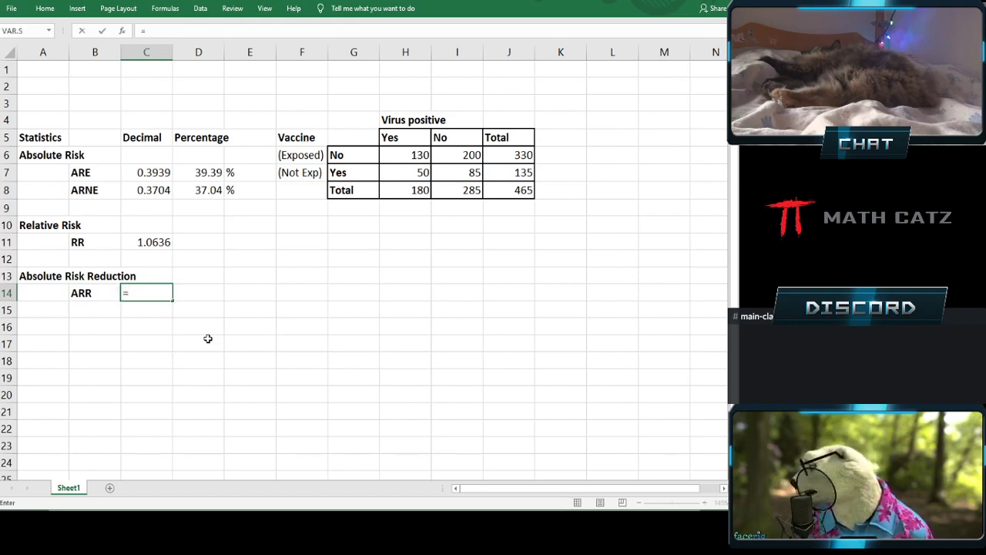
{"action": "left_click", "coordinate": [138, 172]}
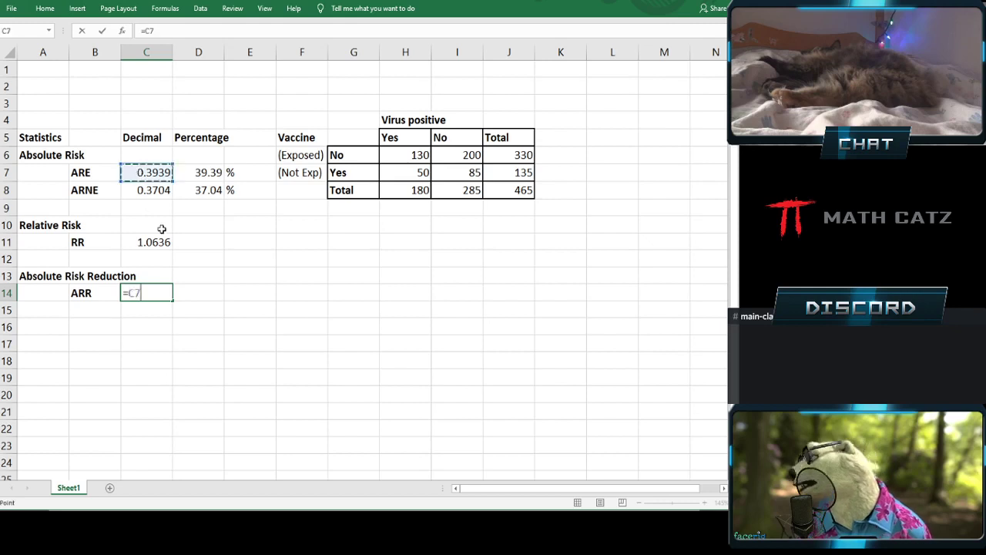
{"action": "type", "text": "-"}
{"action": "left_click", "coordinate": [131, 191]}
{"action": "key", "text": "Return"}
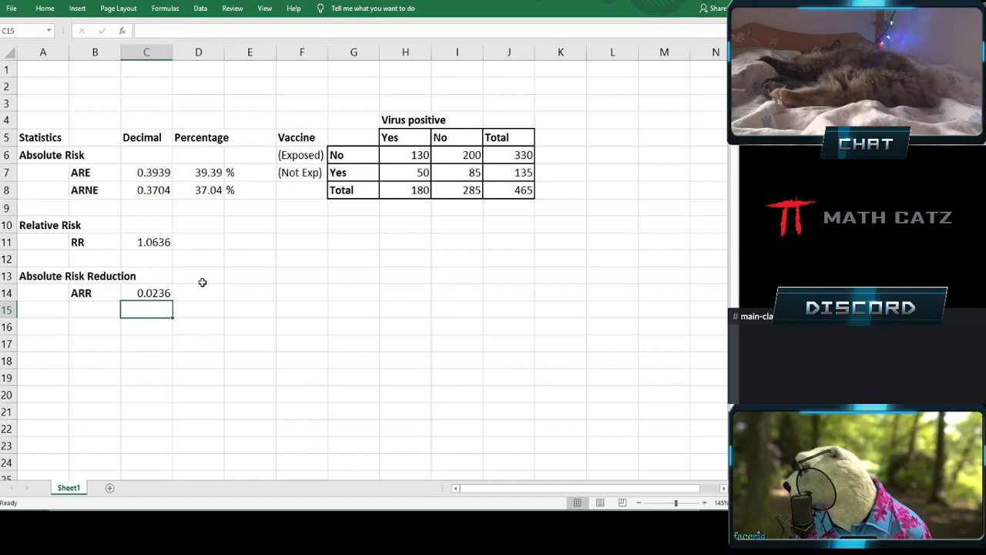
Step: Fill the ARR formula from C14 into D14 for the percentage and enter a % sign in E14
{"action": "left_click", "coordinate": [168, 294]}
{"action": "left_click_drag", "start_coordinate": [171, 301], "coordinate": [203, 292]}
{"action": "double_click", "coordinate": [203, 292]}
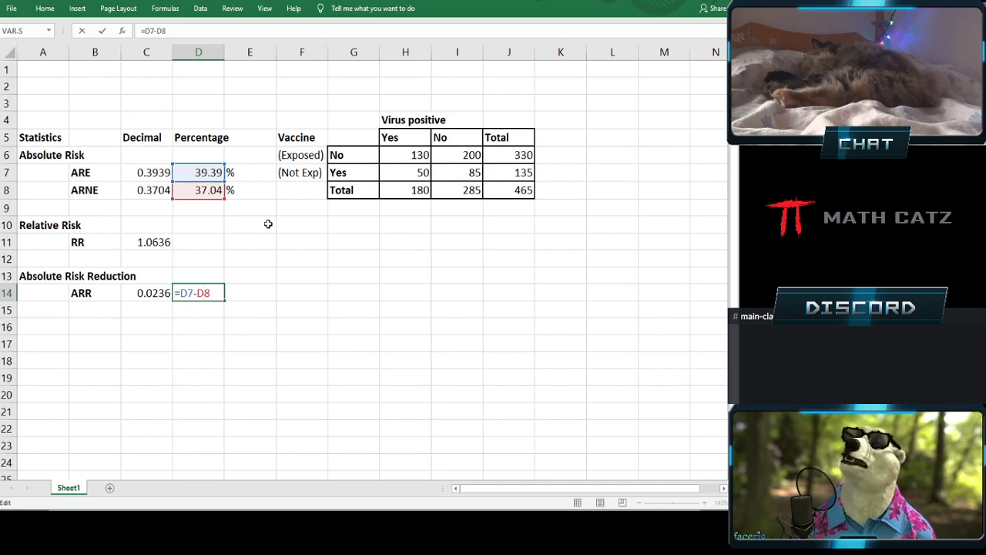
{"action": "key", "text": "ctrl+Return"}
{"action": "left_click", "coordinate": [254, 293]}
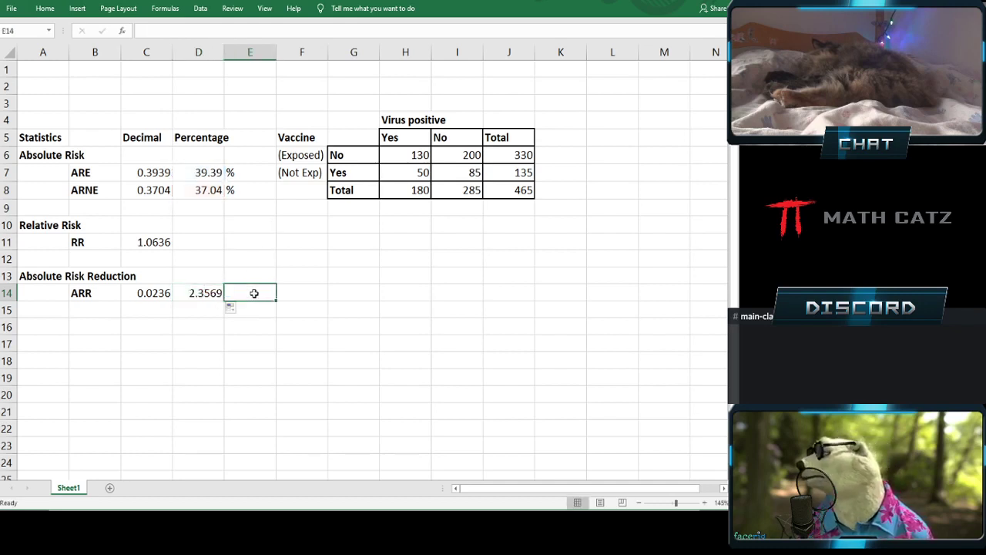
{"action": "type", "text": "%"}
{"action": "key", "text": "Return"}
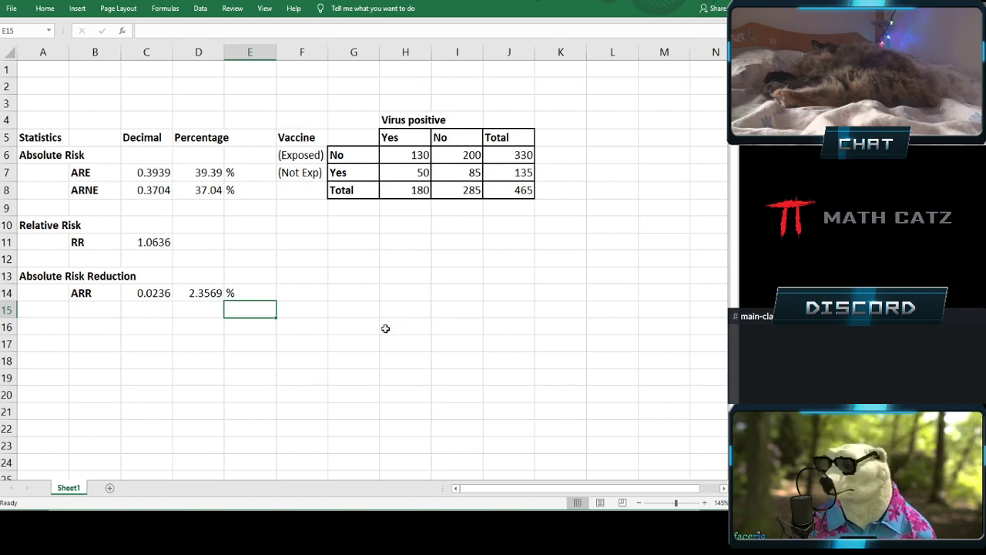
Step: Add the heading Relative Risk Reduction in A16 and the label RRR in B17
{"action": "left_click", "coordinate": [57, 323]}
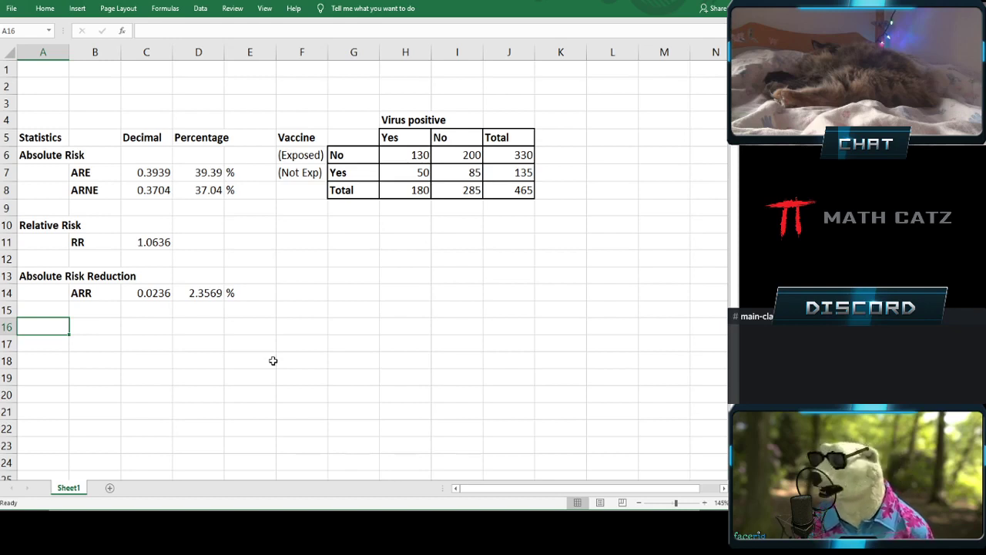
{"action": "type", "text": "Relat"}
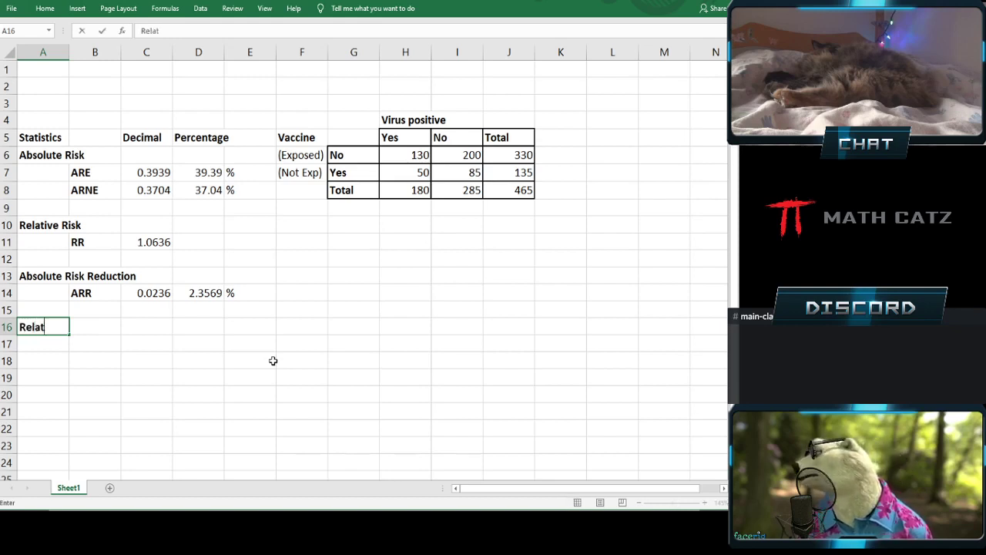
{"action": "type", "text": "ive Risk Re"}
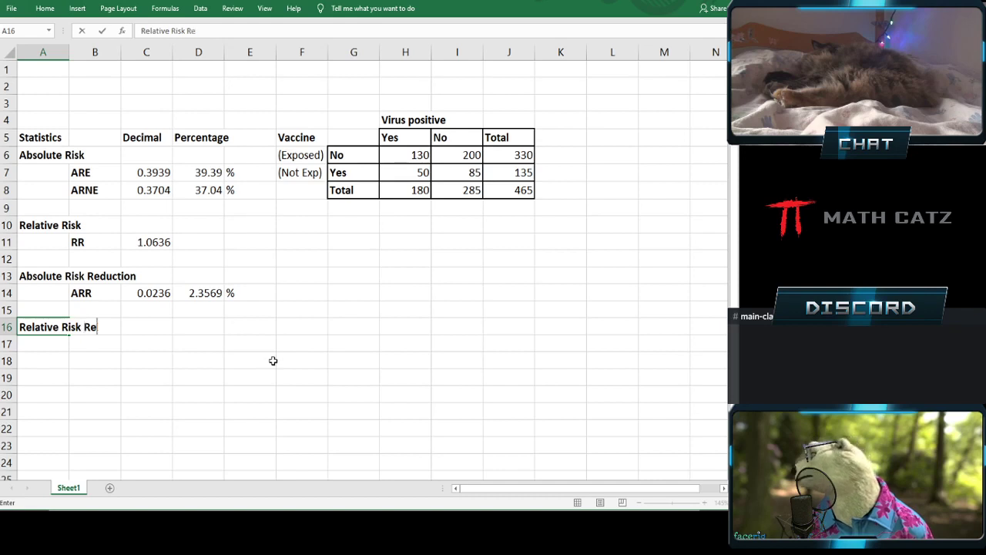
{"action": "type", "text": "duction"}
{"action": "key", "text": "Return"}
{"action": "key", "text": "Right"}
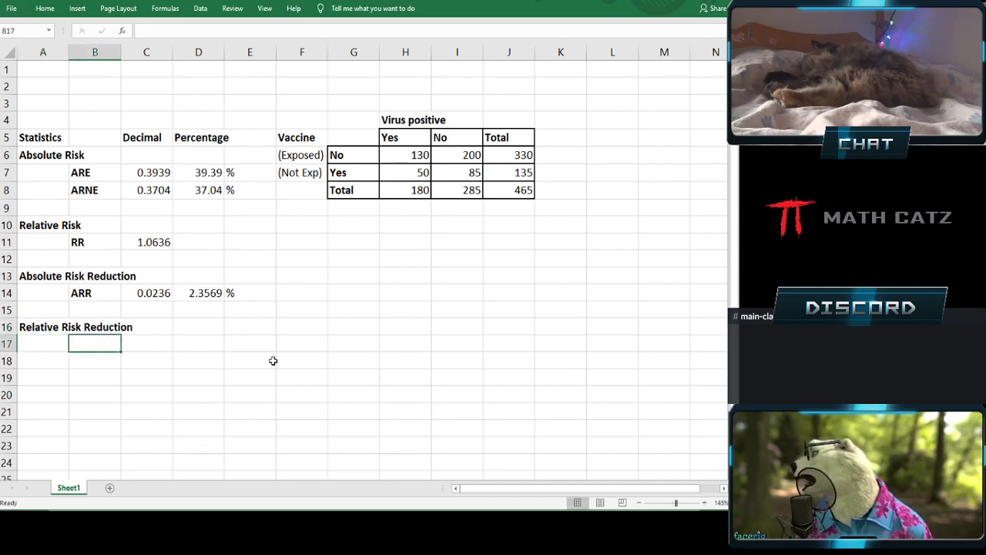
{"action": "type", "text": "RRR"}
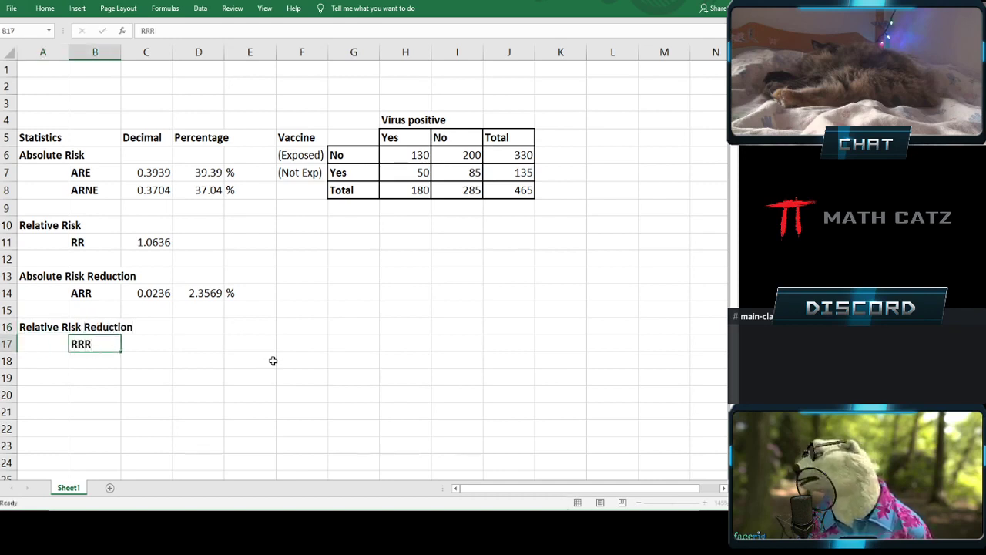
{"action": "key", "text": "Tab"}
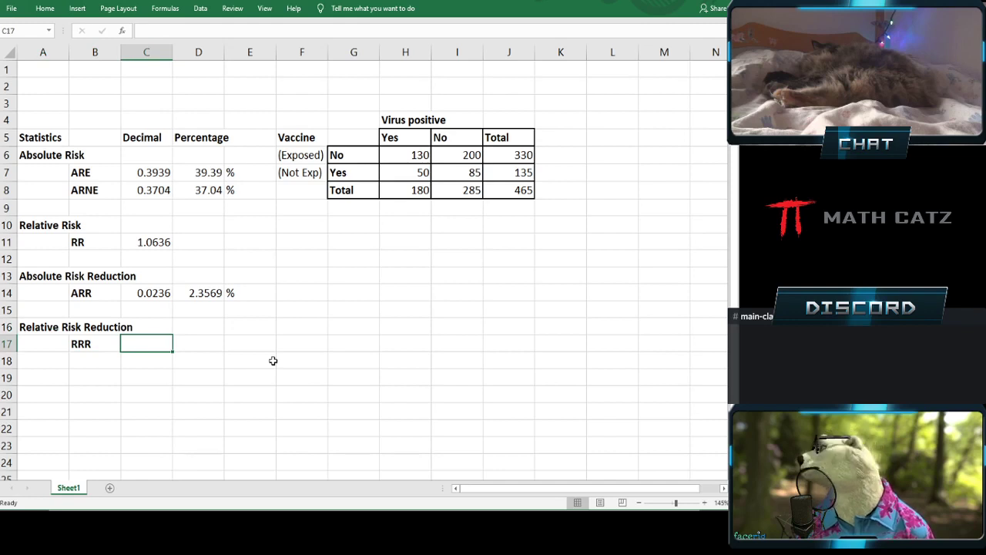
Step: Calculate the relative risk reduction in C17 by dividing ARR by ARNE with the formula =C14/C8
{"action": "scroll", "coordinate": [272, 361], "scroll_direction": "down", "scroll_amount": 1}
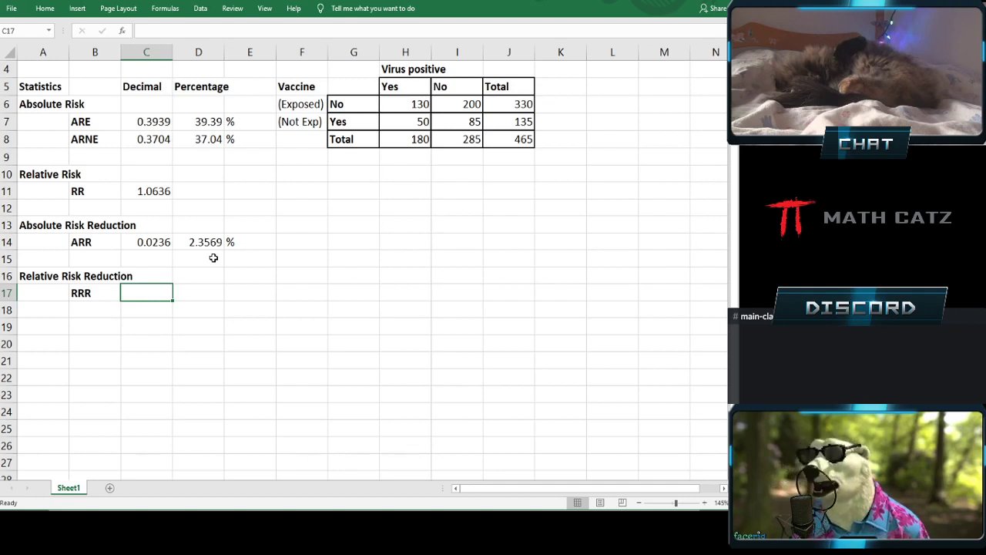
{"action": "type", "text": "="}
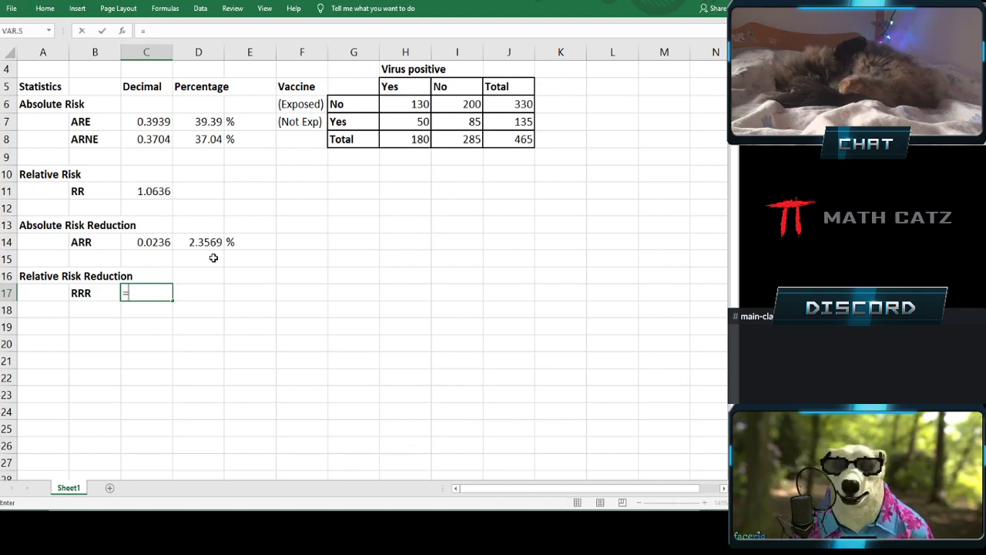
{"action": "left_click", "coordinate": [127, 241]}
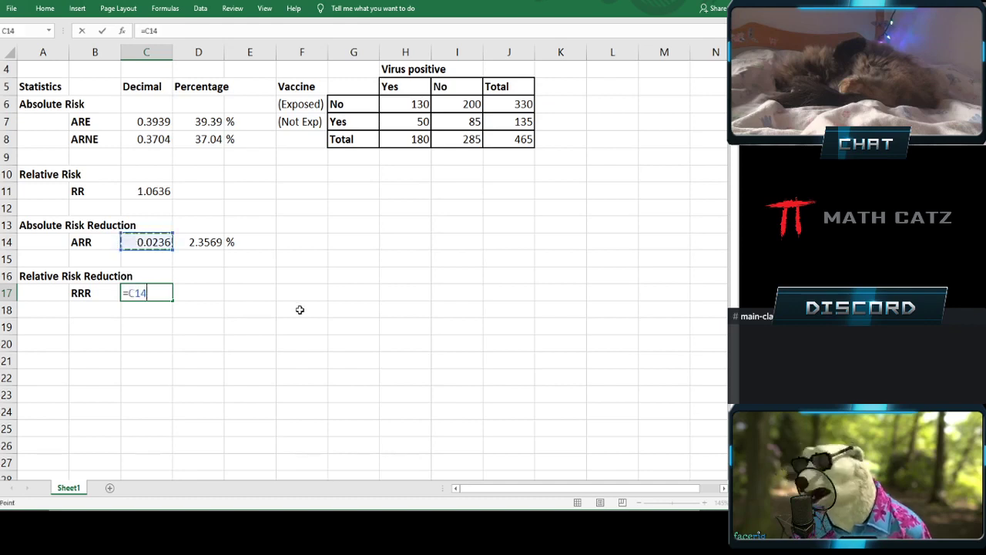
{"action": "type", "text": "/"}
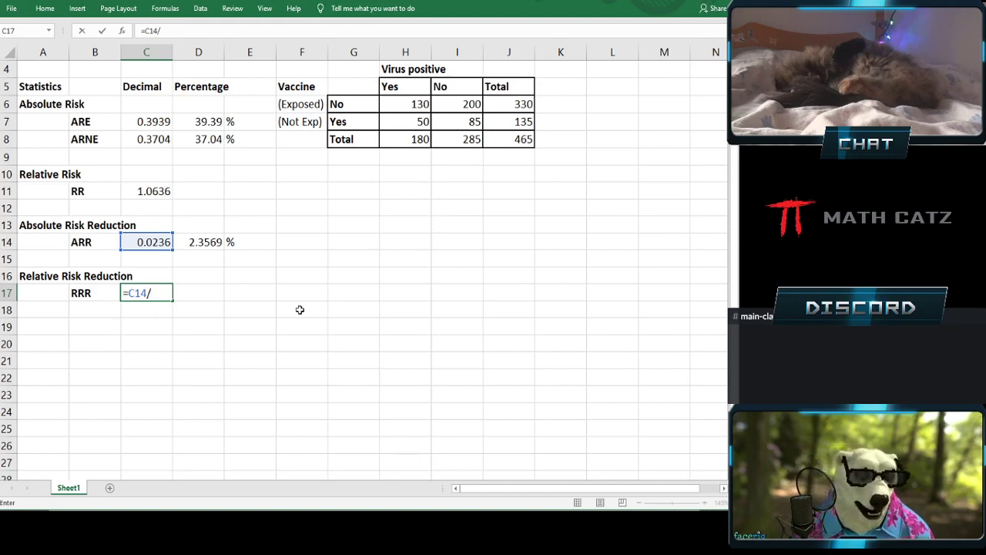
{"action": "left_click", "coordinate": [128, 139]}
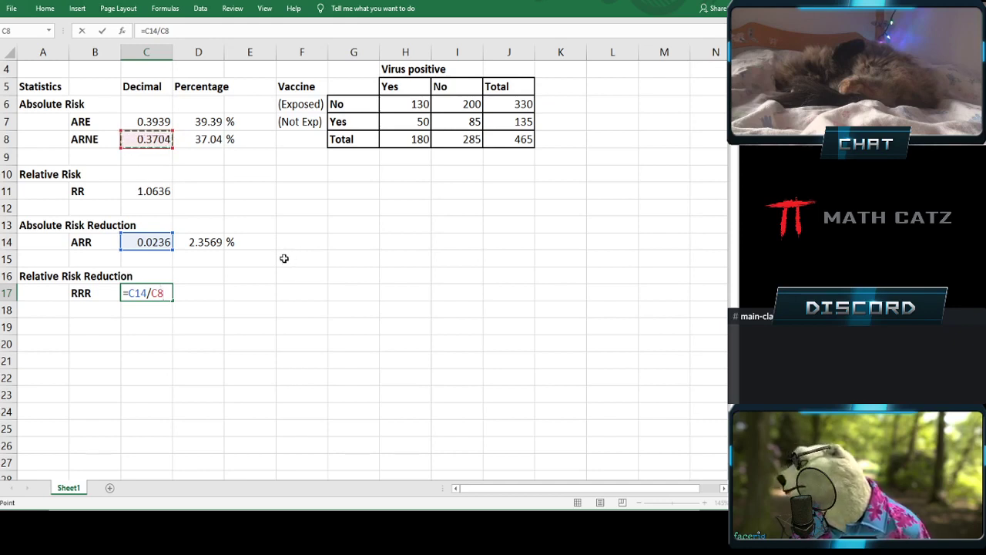
{"action": "key", "text": "Return"}
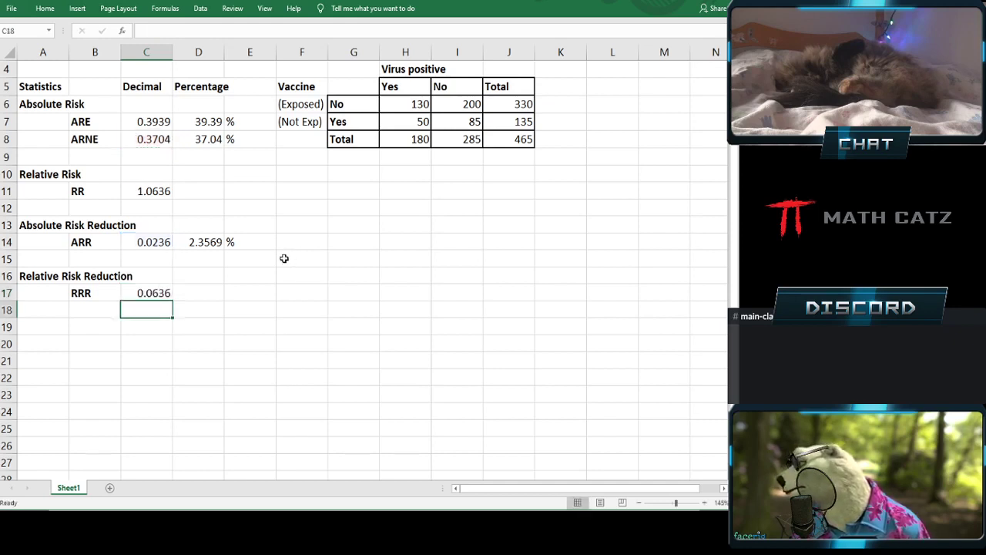
Step: Enter the formula =D14/D8 in D17 to divide the ARR percentage by the ARNE percentage
{"action": "left_click", "coordinate": [197, 292]}
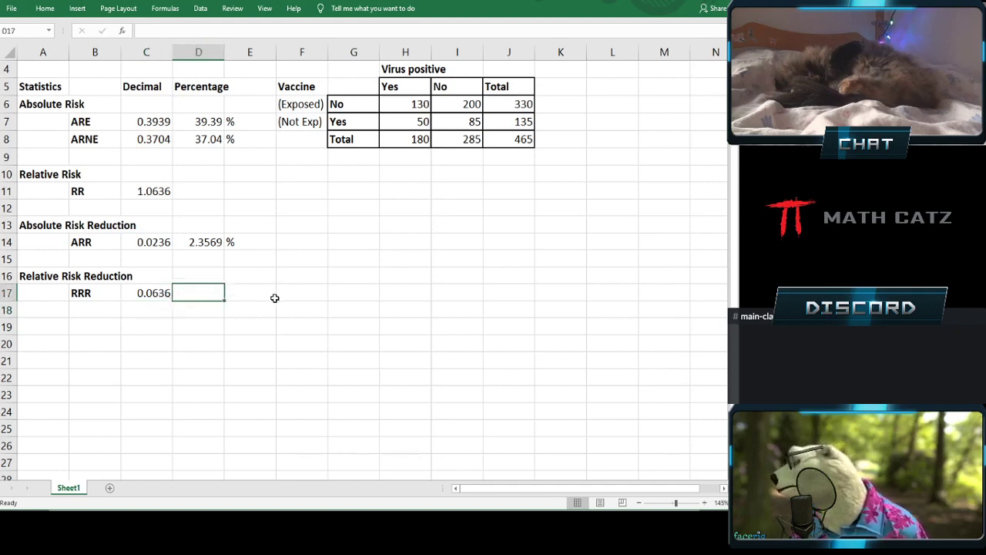
{"action": "type", "text": "="}
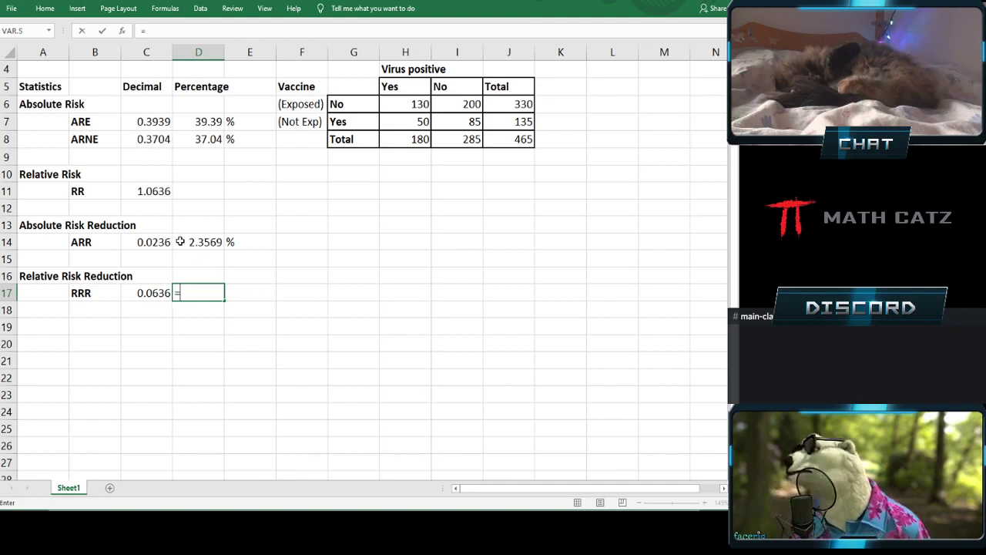
{"action": "left_click", "coordinate": [181, 242]}
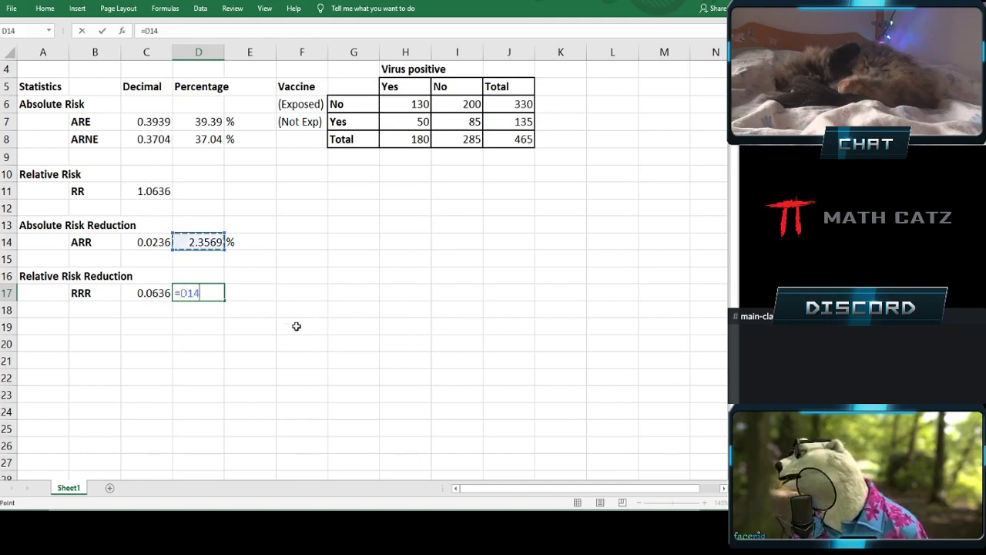
{"action": "type", "text": "/"}
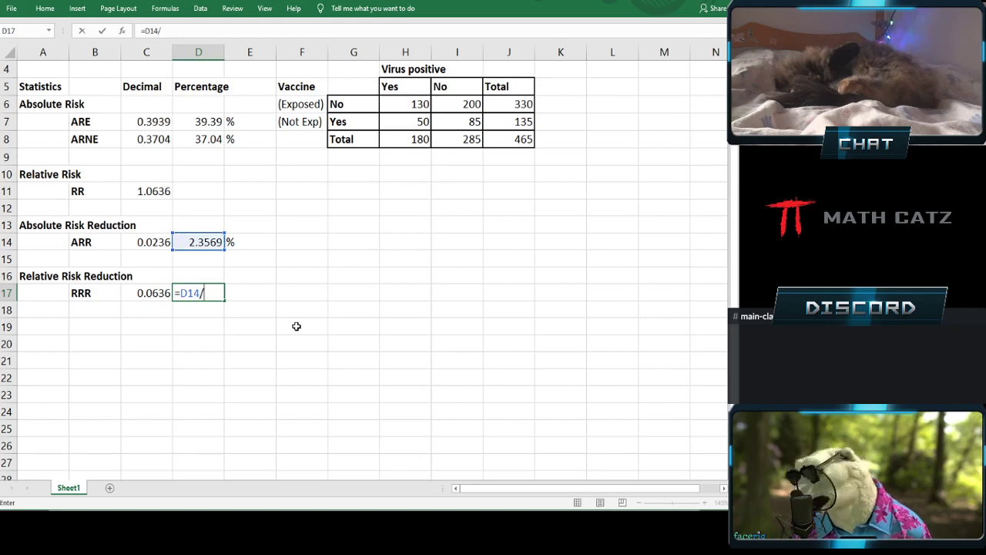
{"action": "left_click", "coordinate": [185, 138]}
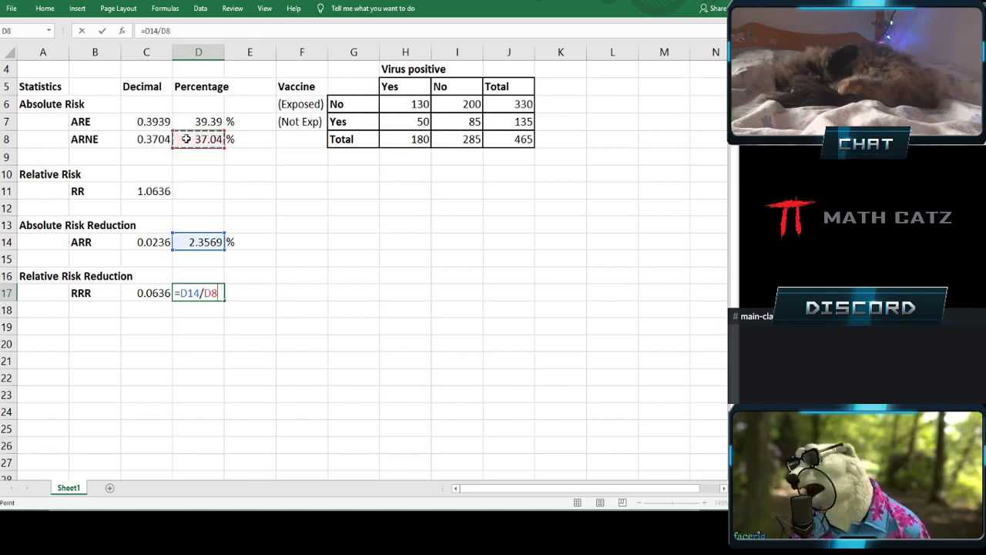
{"action": "key", "text": "Return"}
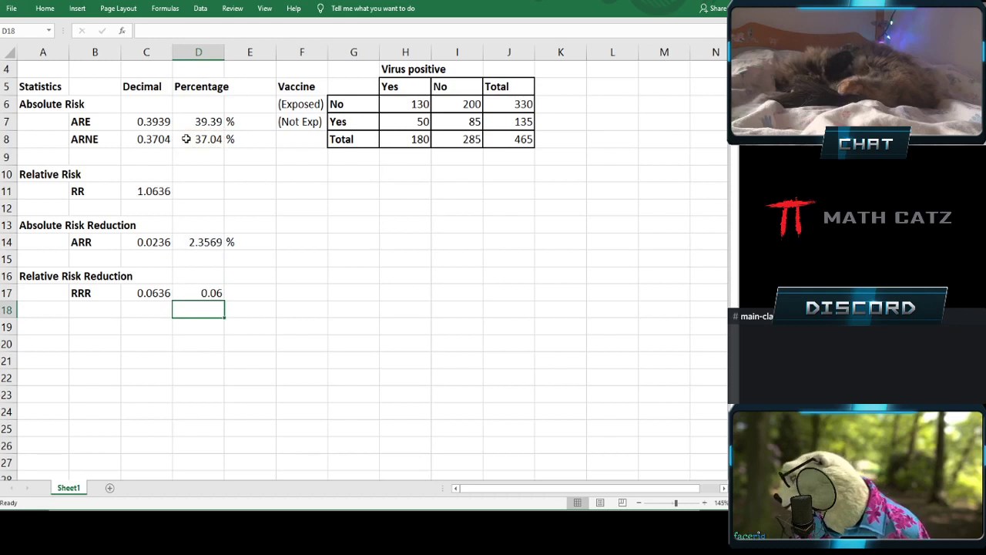
Step: Extend the RRR formula in D17 to =D14/D8*100 so it gives a percentage
{"action": "left_click", "coordinate": [203, 292]}
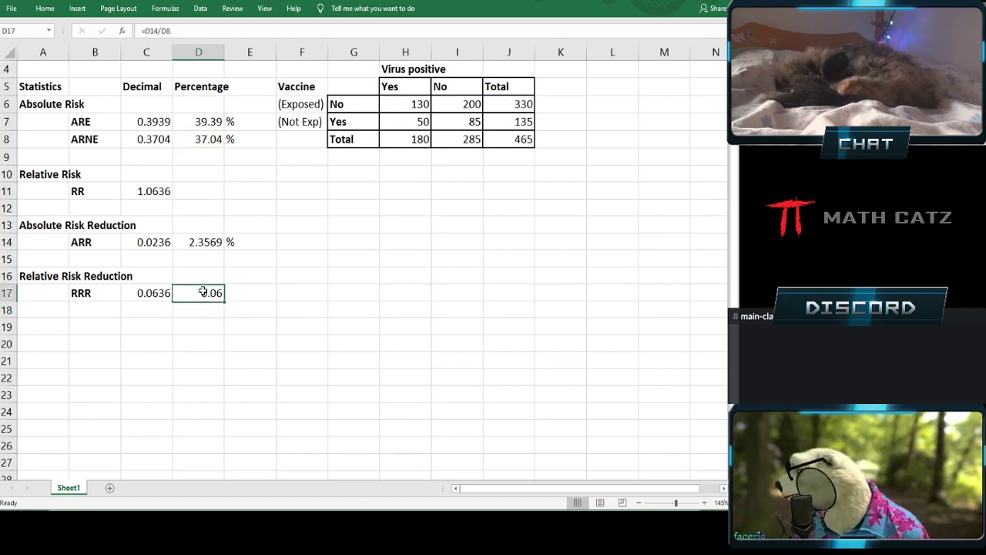
{"action": "left_click", "coordinate": [176, 31]}
{"action": "type", "text": "*100"}
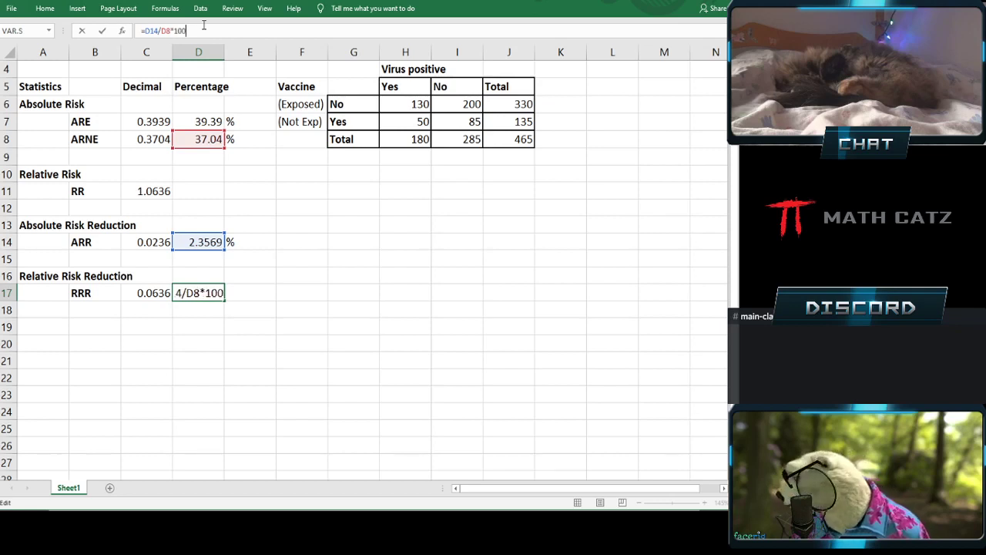
{"action": "key", "text": "Return"}
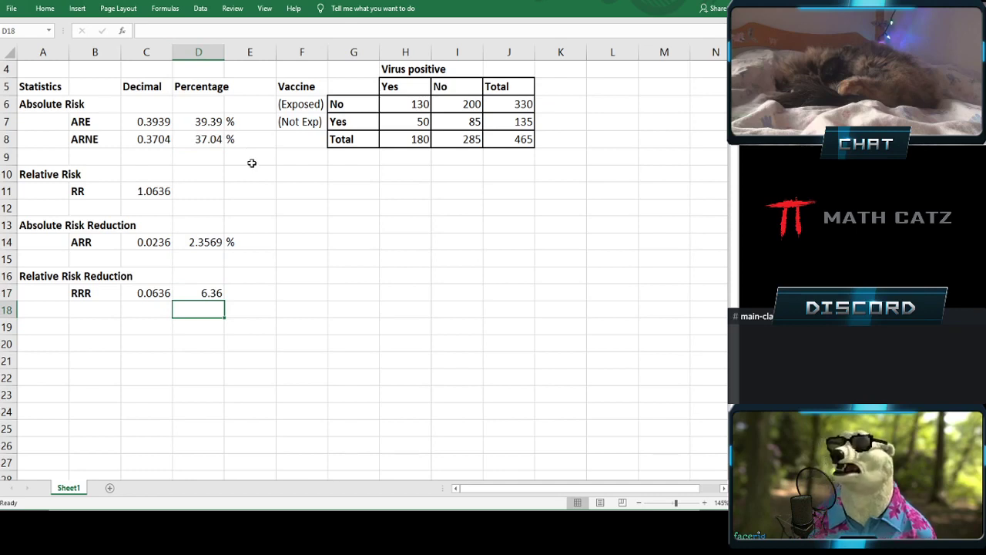
Step: Enter a % sign in E17 beside the RRR percentage
{"action": "left_click", "coordinate": [242, 293]}
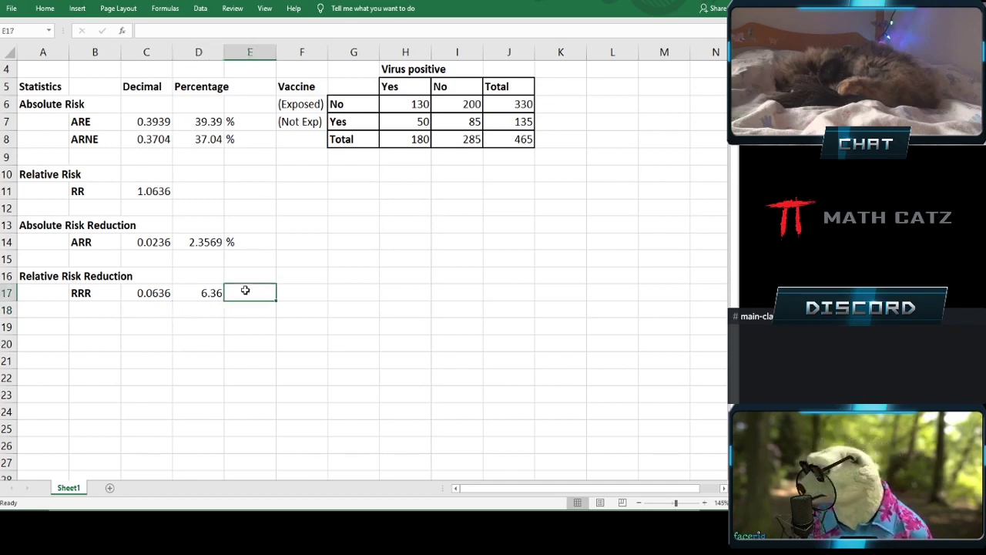
{"action": "type", "text": "%"}
{"action": "left_click", "coordinate": [315, 316]}
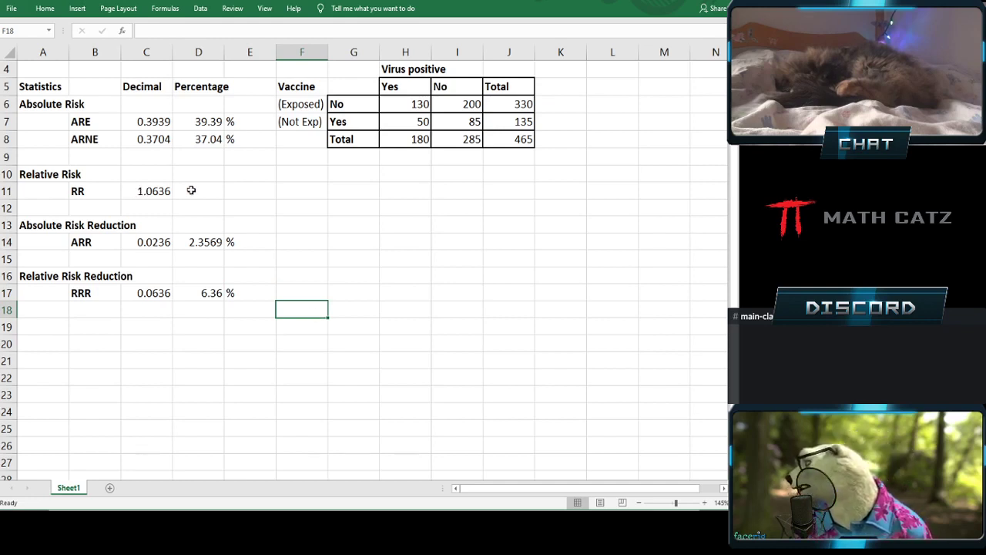
Step: Calculate the relative risk percentage in D11 with the formula =C11*100 and enter a % sign beside it in E11
{"action": "left_click", "coordinate": [140, 191]}
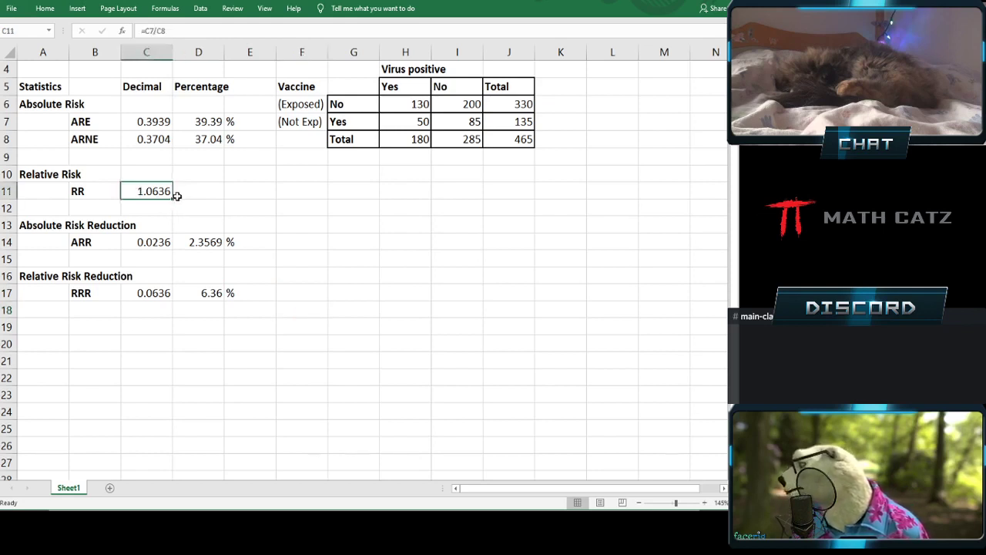
{"action": "left_click", "coordinate": [191, 192]}
{"action": "type", "text": "="}
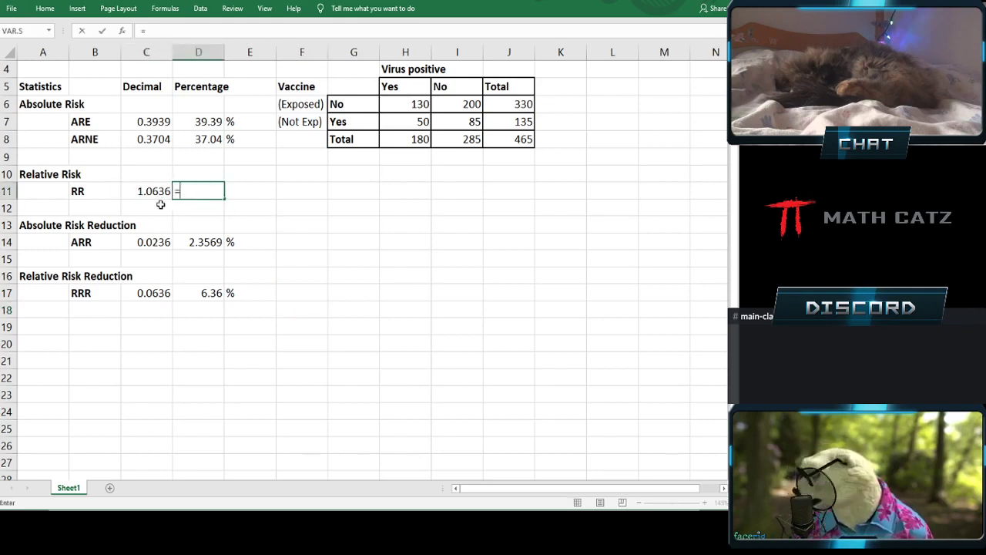
{"action": "left_click", "coordinate": [141, 192]}
{"action": "type", "text": "*1"}
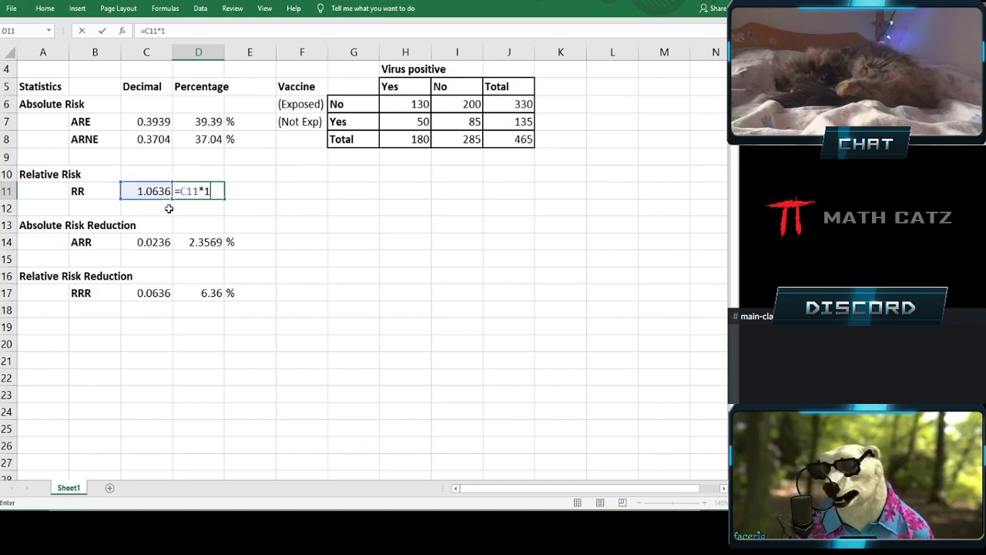
{"action": "type", "text": "00"}
{"action": "key", "text": "Return"}
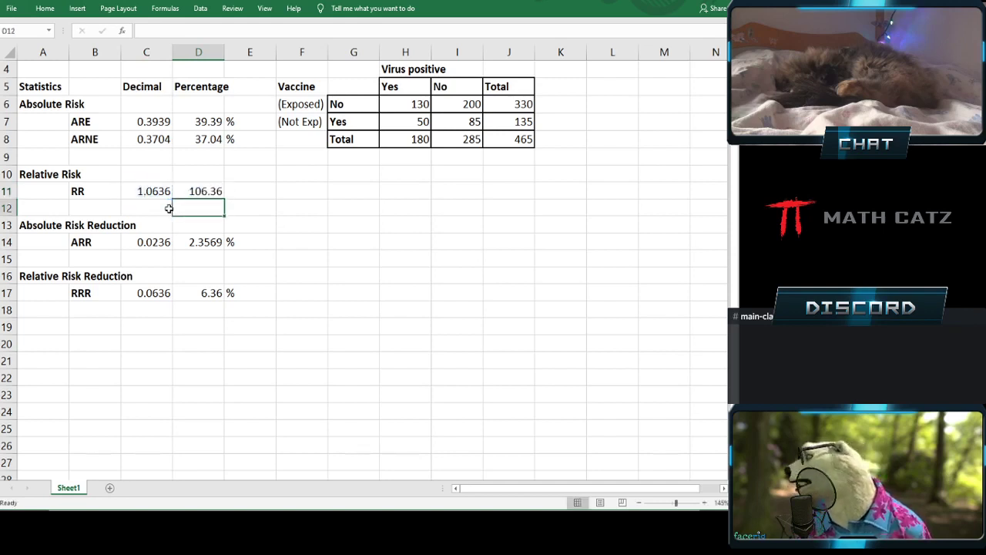
{"action": "left_click", "coordinate": [231, 189]}
{"action": "type", "text": "%"}
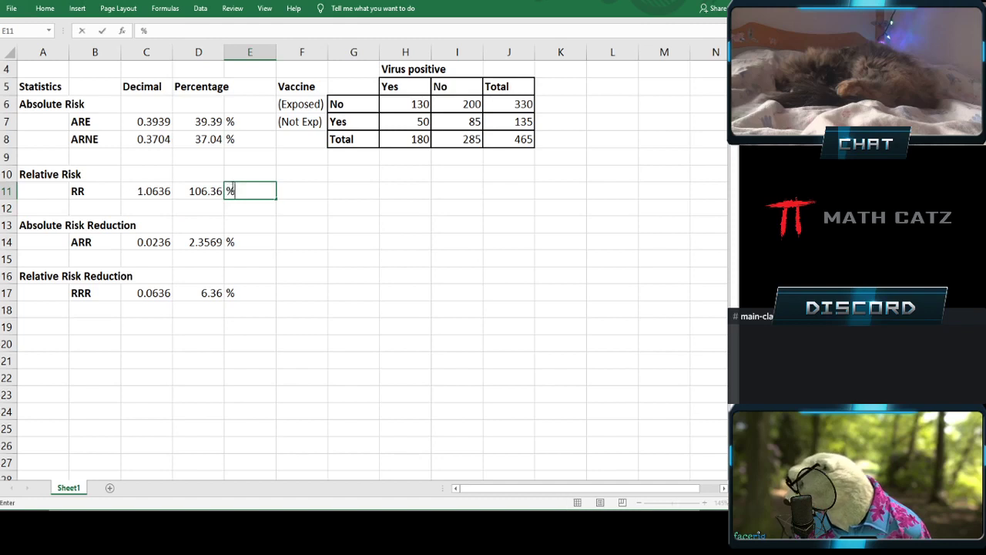
{"action": "key", "text": "Return"}
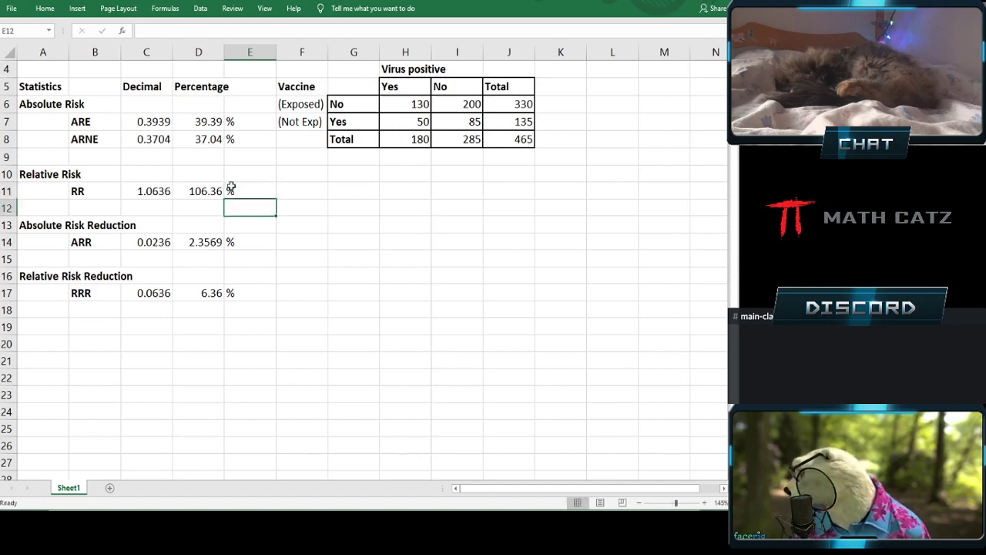
{"action": "left_click", "coordinate": [215, 190]}
{"action": "left_click", "coordinate": [201, 290], "text": "ctrl"}
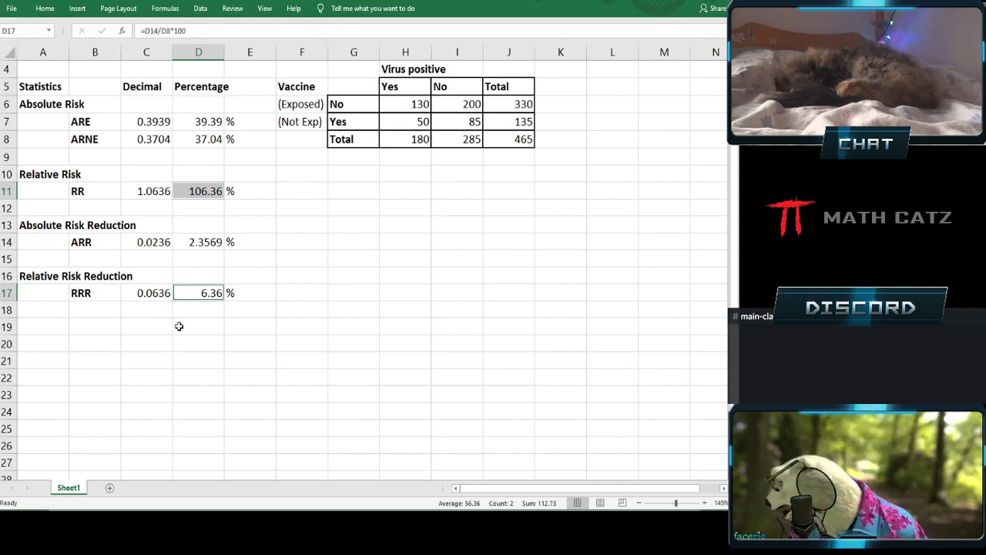
{"action": "left_click", "coordinate": [251, 327]}
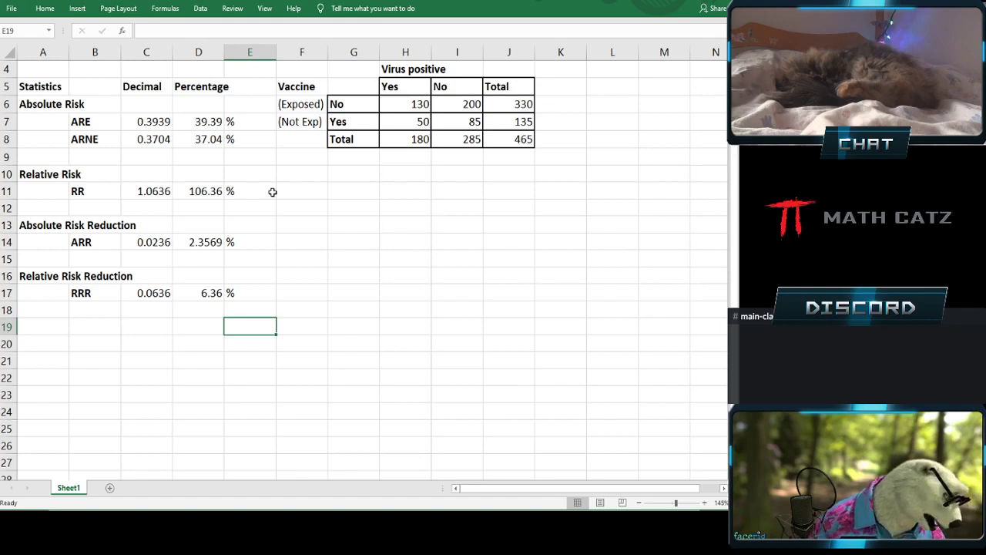
Step: Add the heading Number Needed to Treat in A19 and the label NNT in B20
{"action": "left_click", "coordinate": [56, 326]}
{"action": "type", "text": "Num"}
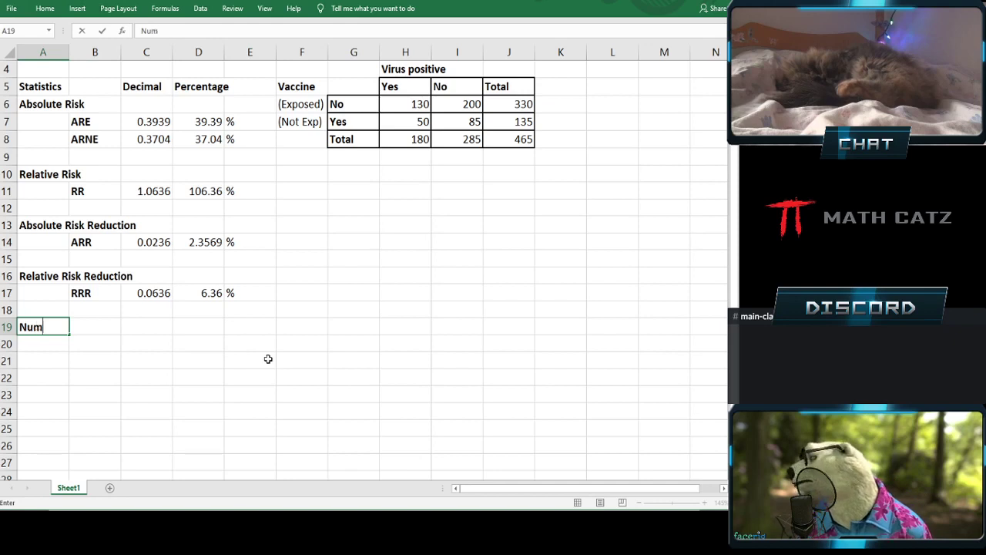
{"action": "type", "text": "ber Nee"}
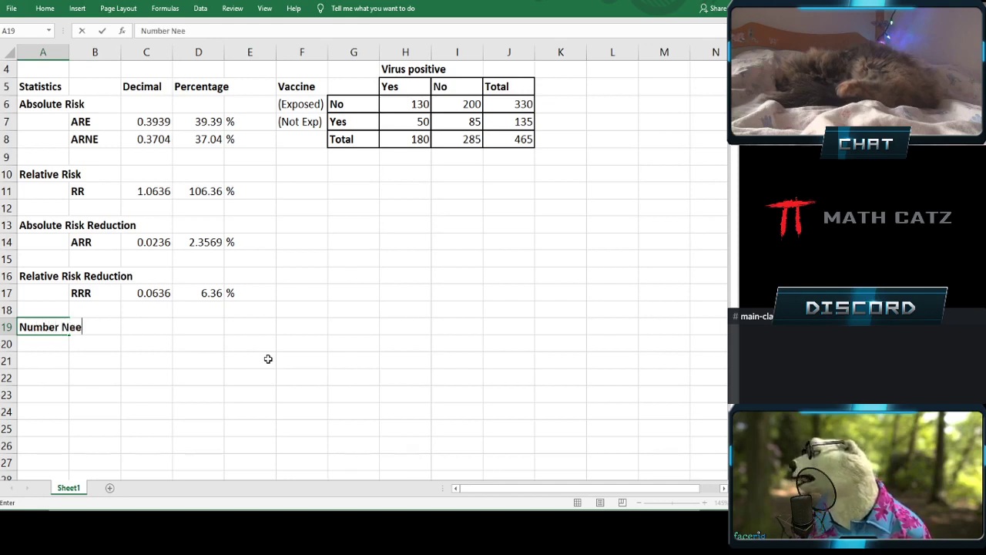
{"action": "type", "text": "ded to Treat"}
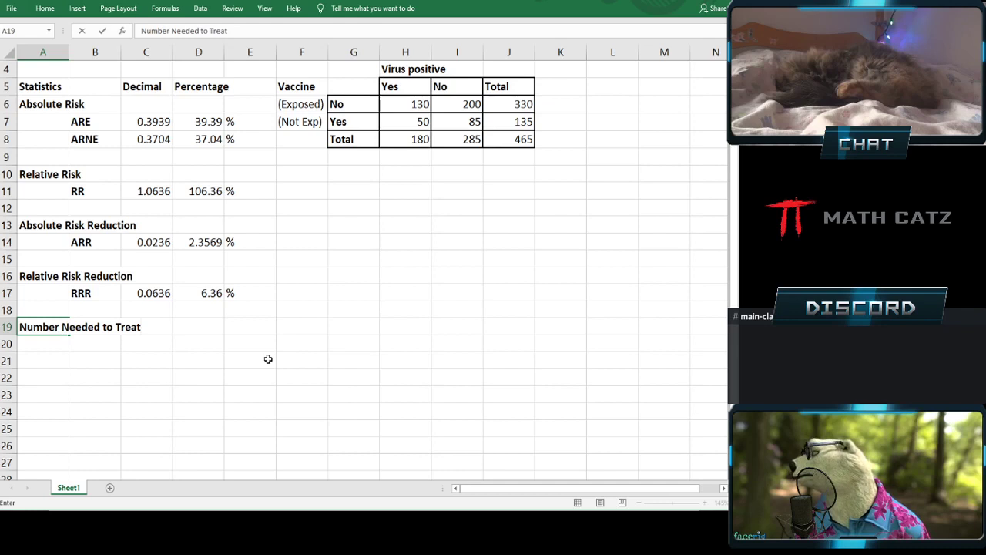
{"action": "key", "text": "Return"}
{"action": "key", "text": "Right"}
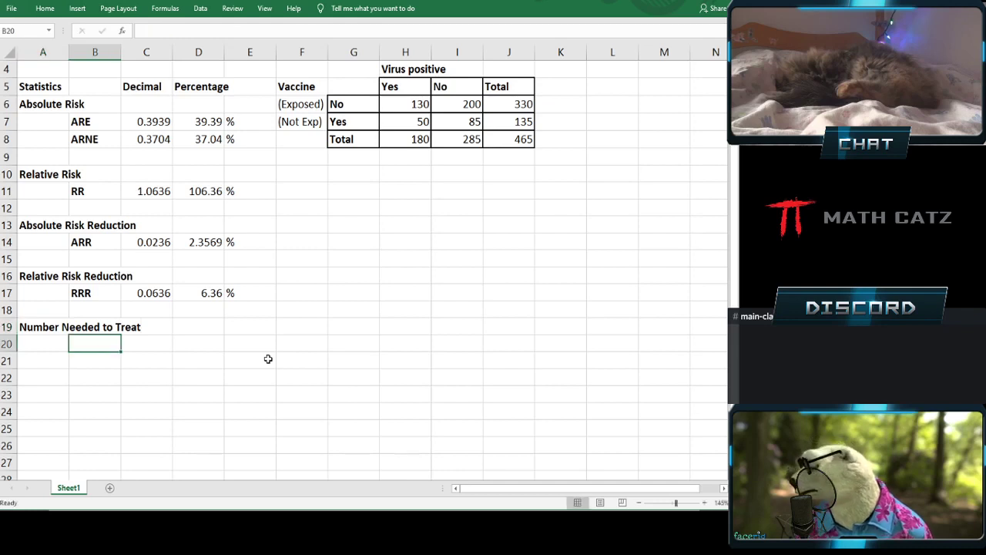
{"action": "type", "text": "NNT"}
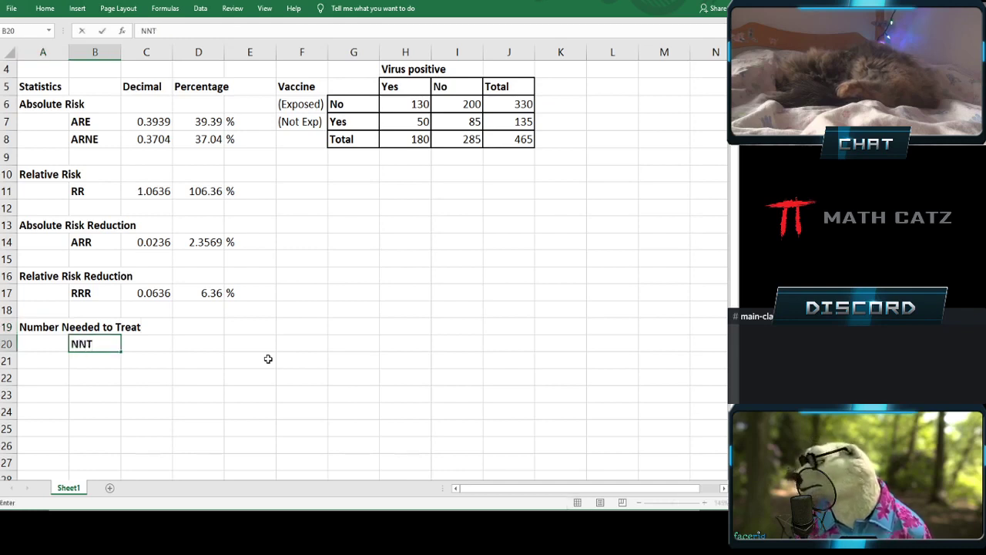
{"action": "key", "text": "Tab"}
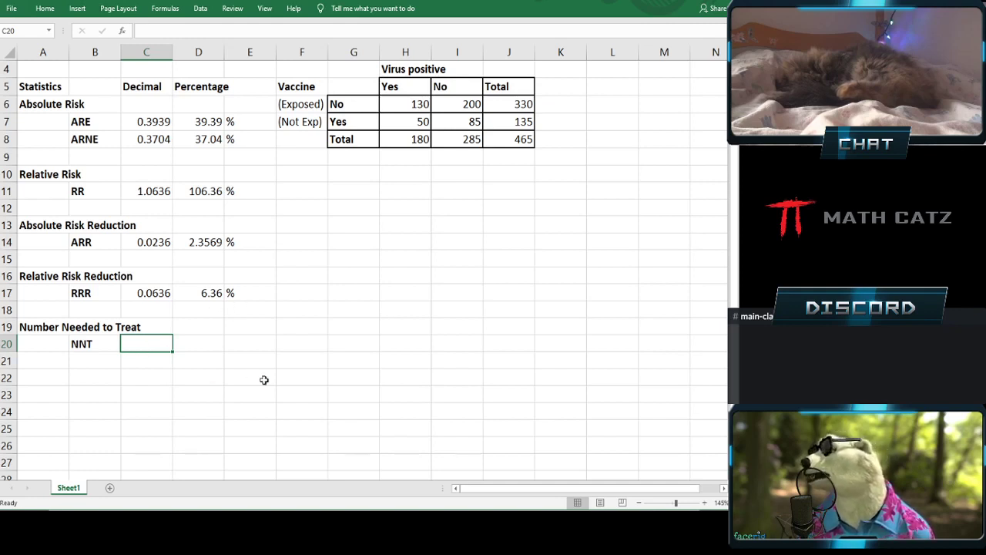
Step: Calculate the number needed to treat in D20 by dividing 100 by the RRR percentage with the formula =100/D17
{"action": "type", "text": "=="}
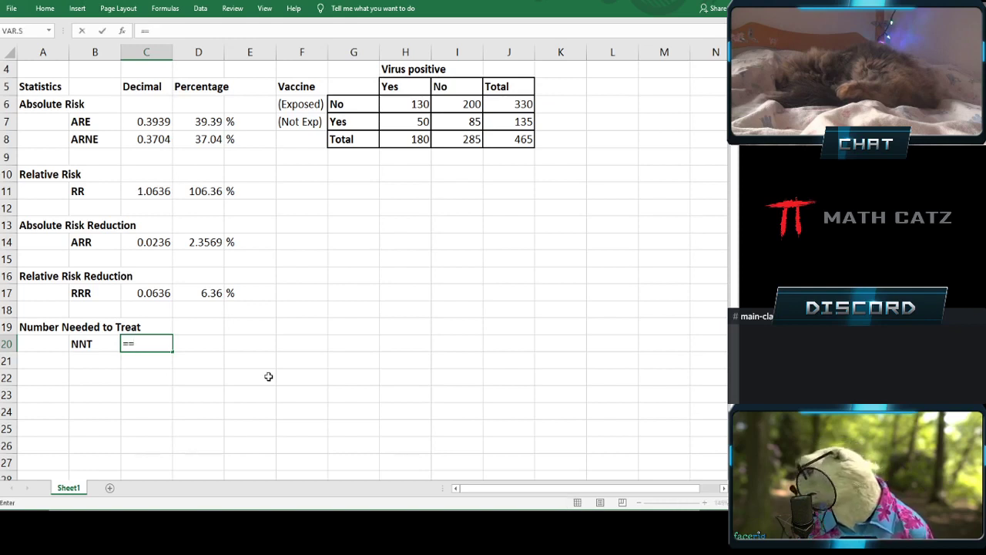
{"action": "key", "text": "Escape"}
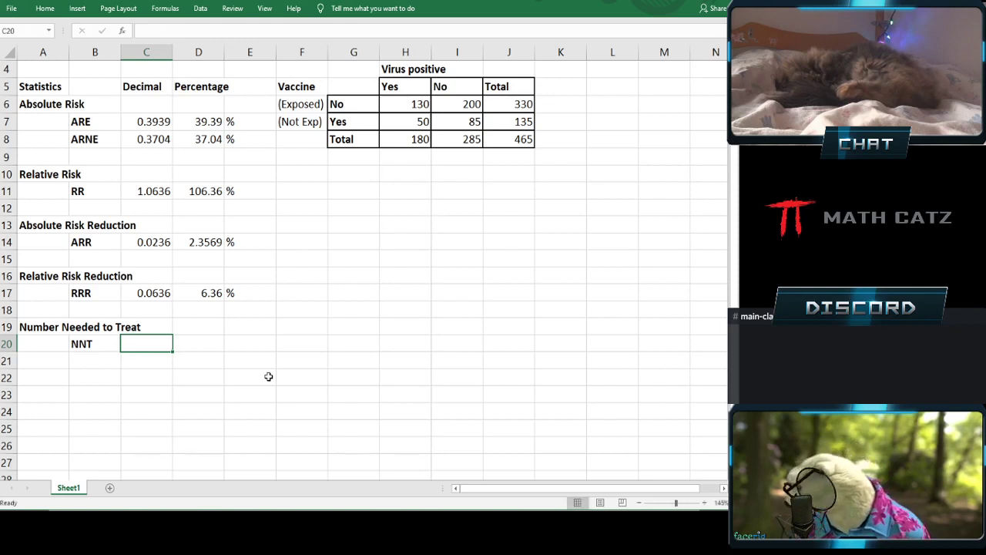
{"action": "key", "text": "Right"}
{"action": "type", "text": "=="}
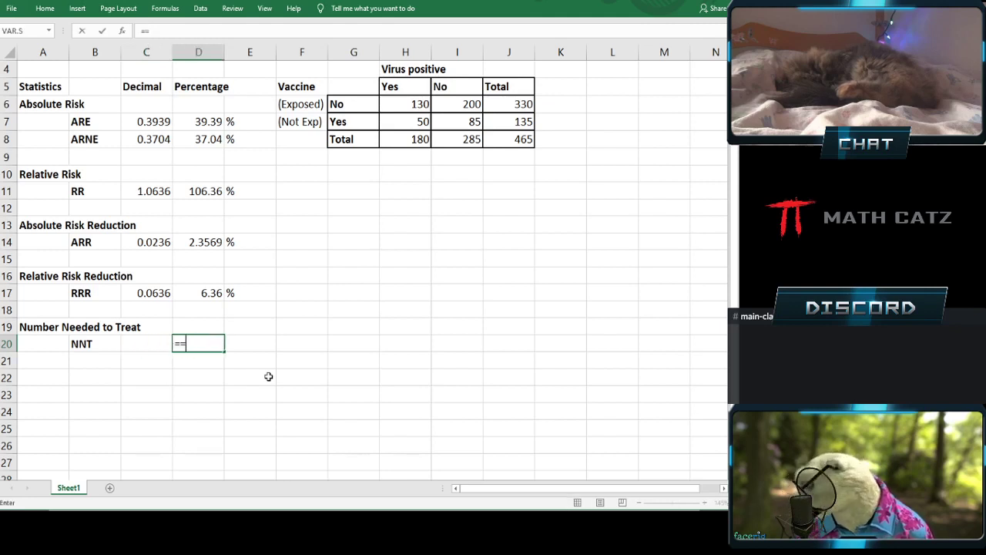
{"action": "type", "text": "100/"}
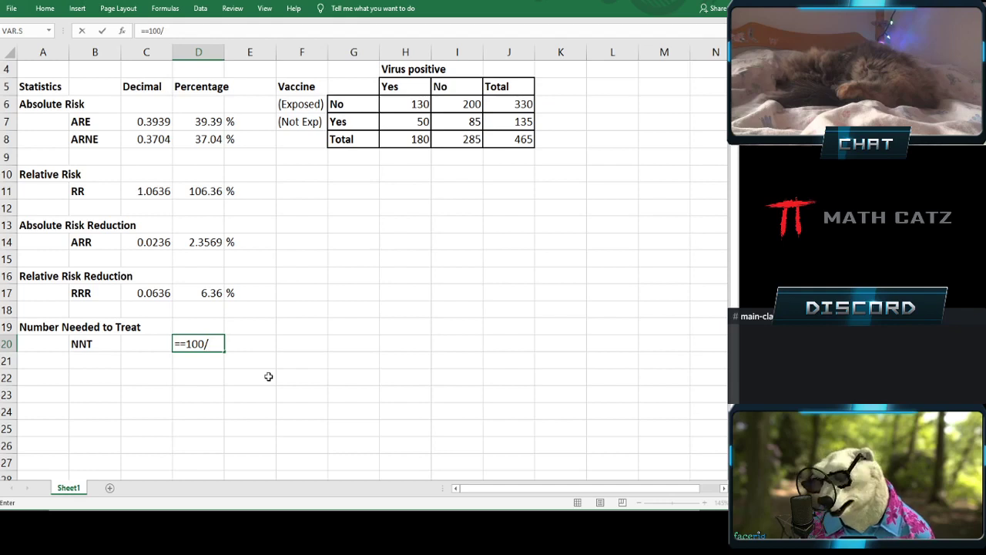
{"action": "left_click", "coordinate": [190, 293]}
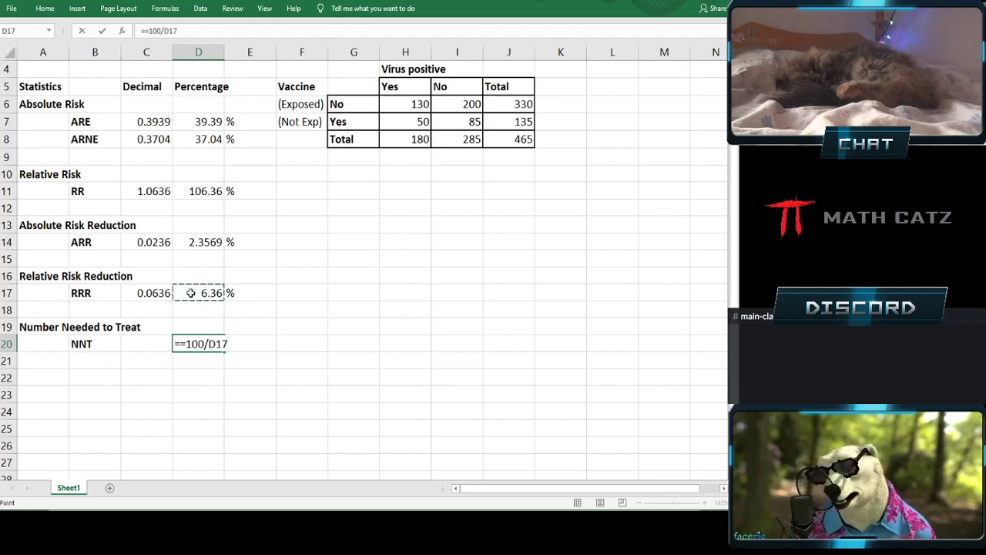
{"action": "key", "text": "Return"}
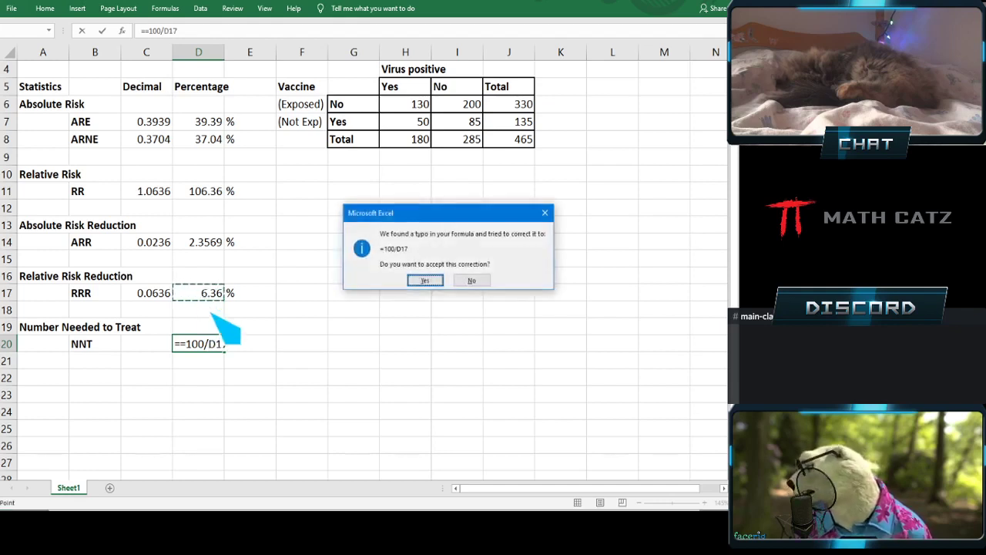
{"action": "left_click", "coordinate": [423, 283]}
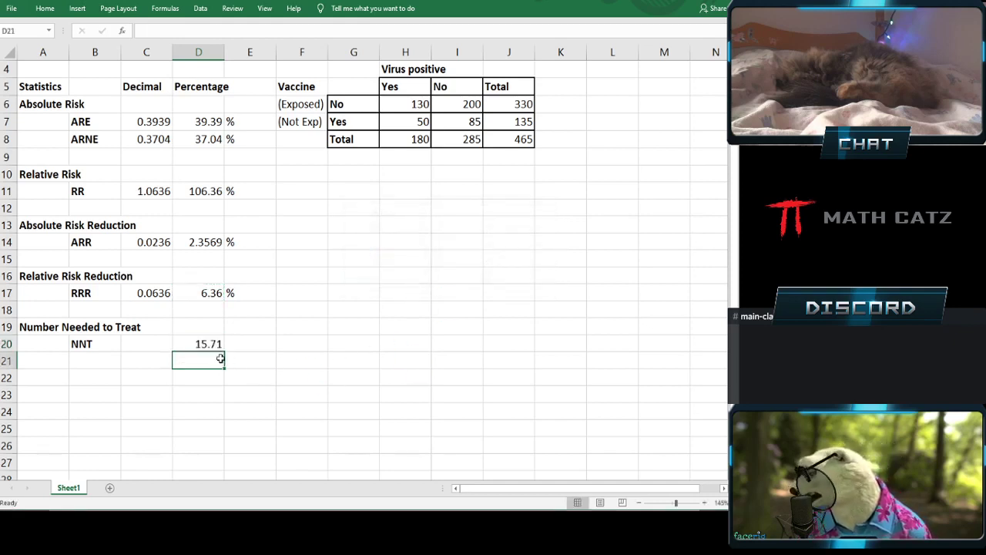
Step: Enter the unit people in E20 beside the NNT value
{"action": "left_click", "coordinate": [248, 344]}
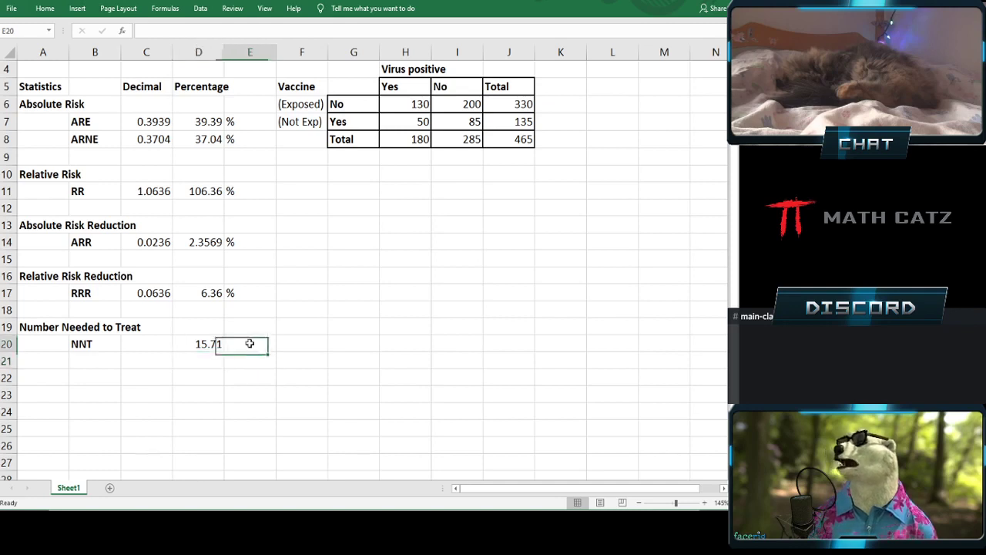
{"action": "type", "text": "people"}
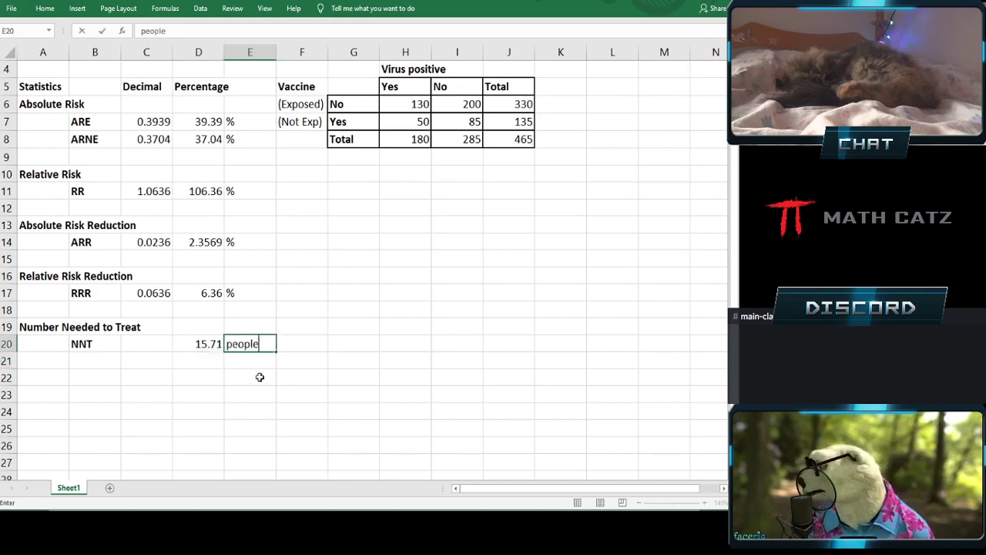
{"action": "key", "text": "Return"}
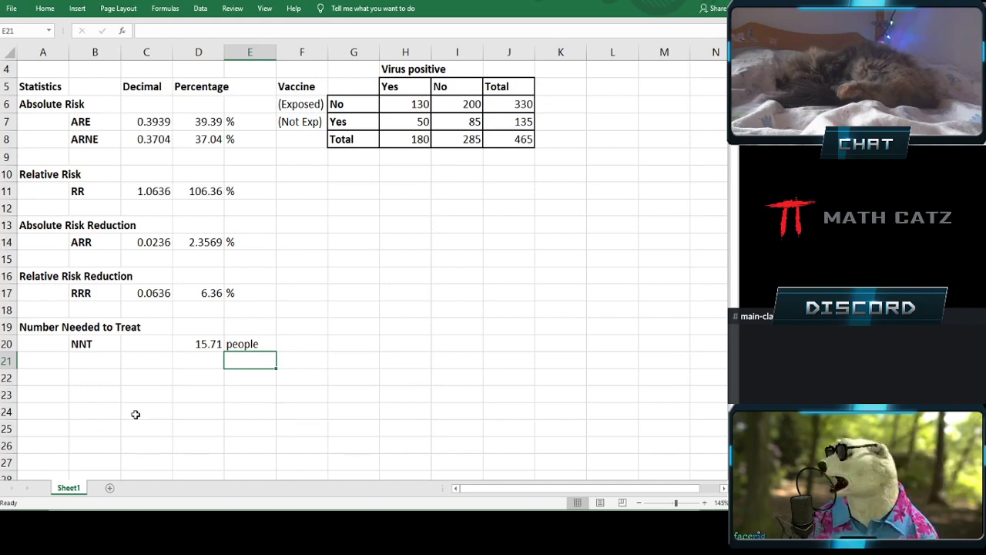
Step: Add the heading Odds Ratio in A22 and the label OddsE in B23
{"action": "left_click", "coordinate": [56, 382]}
{"action": "type", "text": "Odds Ratio"}
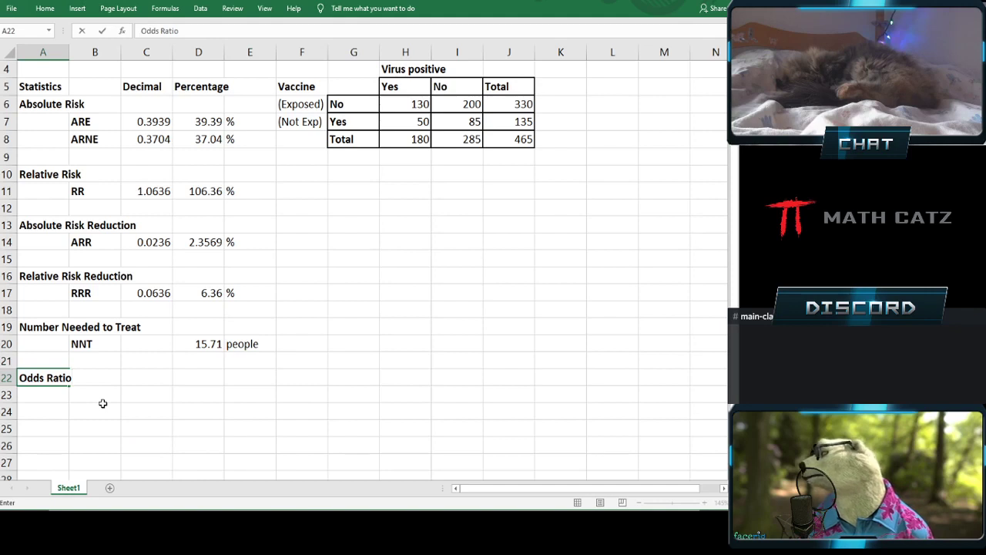
{"action": "left_click", "coordinate": [103, 401]}
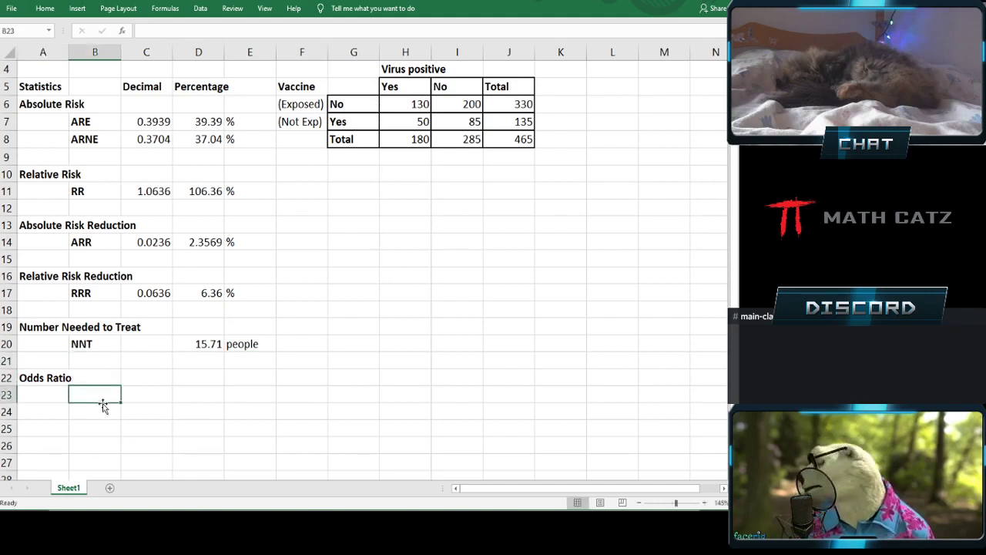
{"action": "type", "text": "Odss"}
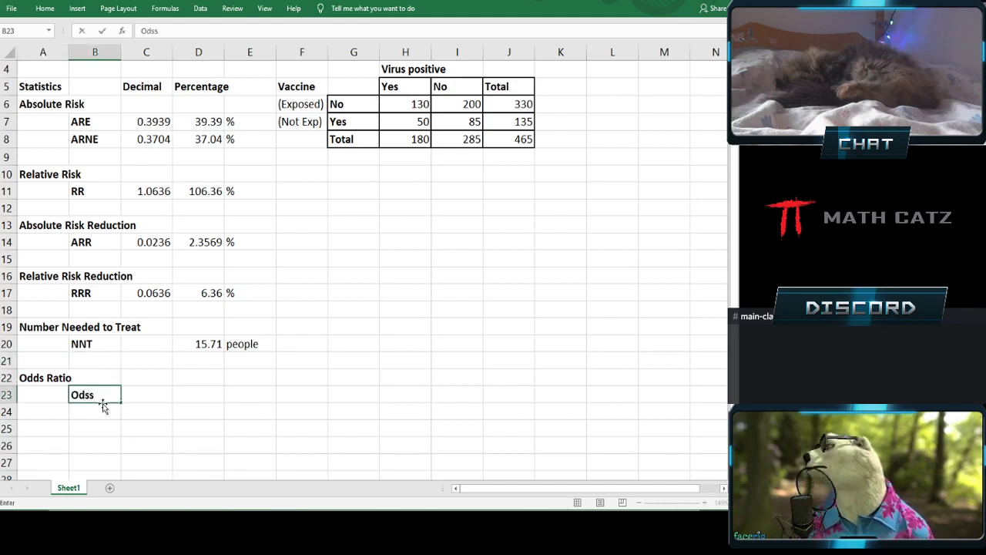
{"action": "key", "text": "BackSpace"}
{"action": "key", "text": "BackSpace"}
{"action": "type", "text": "ds"}
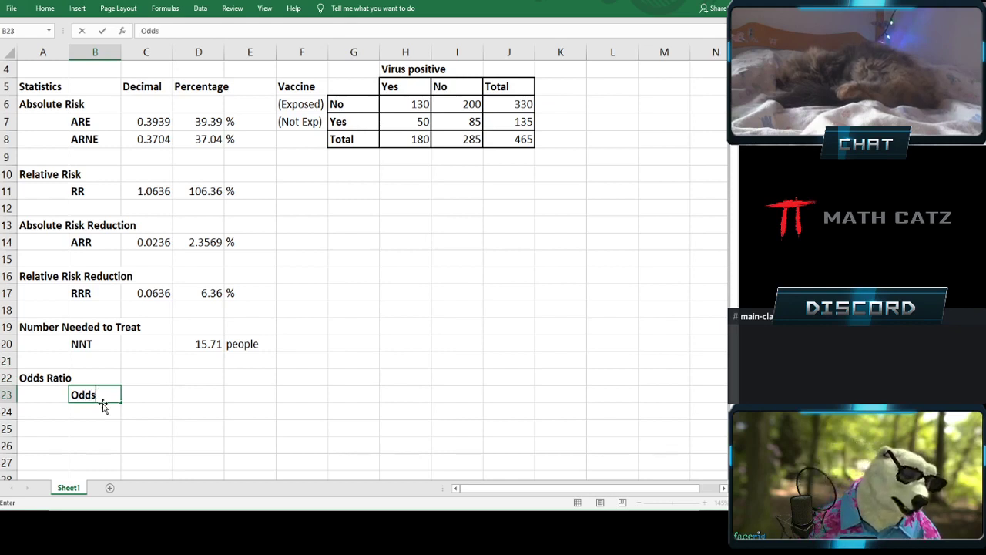
{"action": "type", "text": "E"}
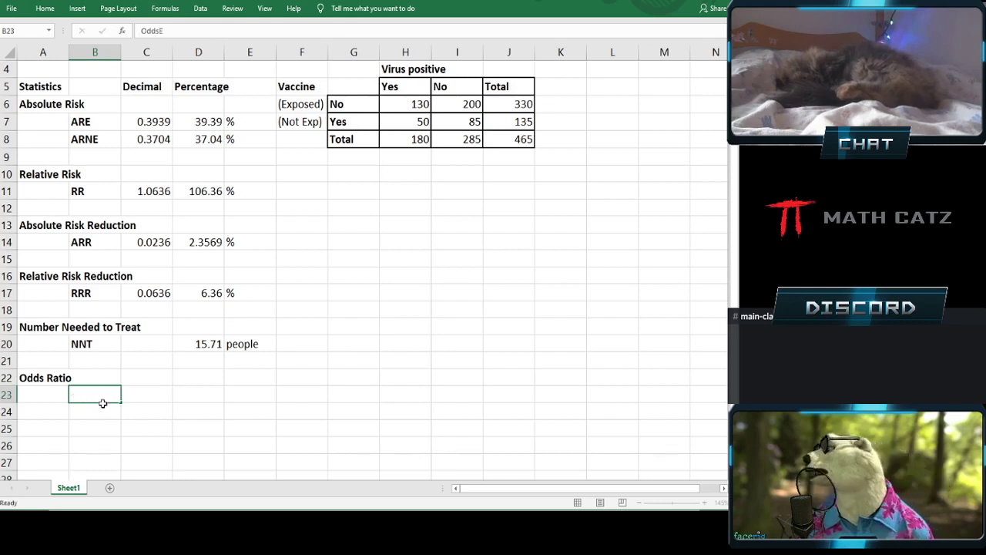
{"action": "key", "text": "Tab"}
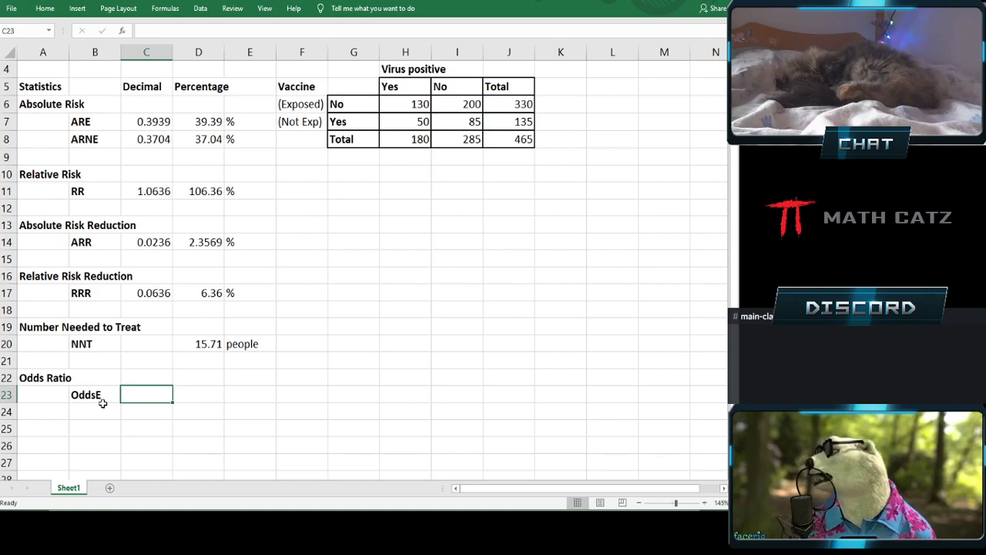
Step: Enter the odds for the exposed group as 130:200 in D23
{"action": "type", "text": "="}
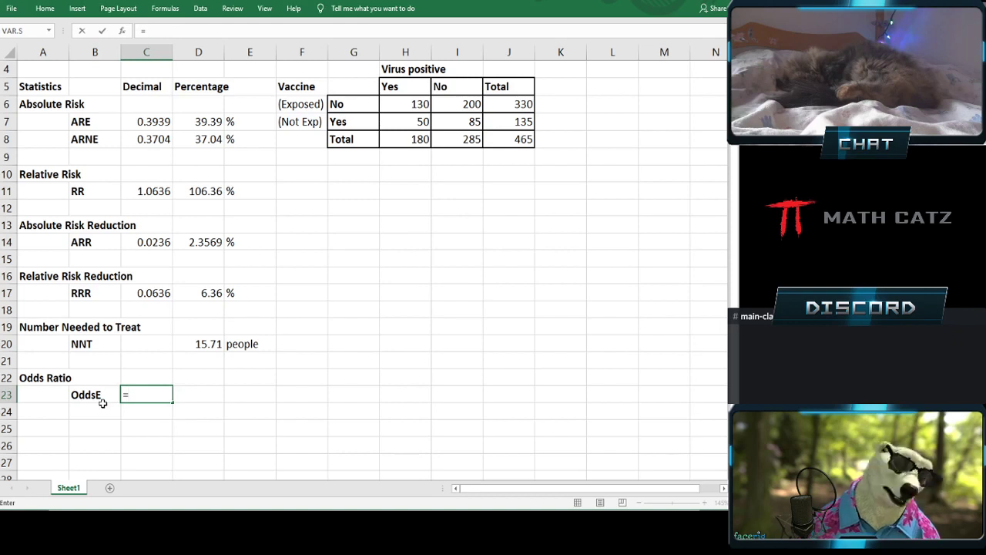
{"action": "key", "text": "BackSpace"}
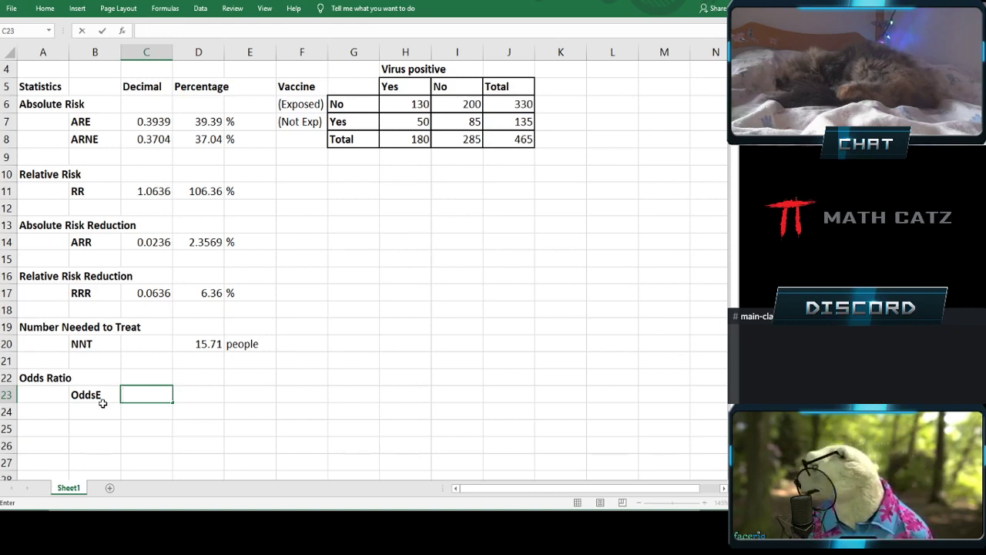
{"action": "key", "text": "Tab"}
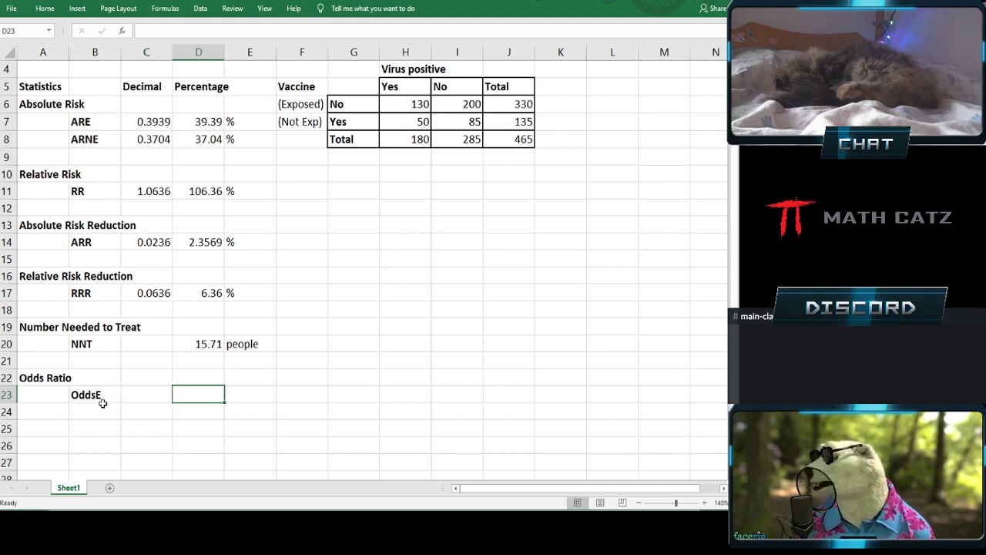
{"action": "type", "text": "130:"}
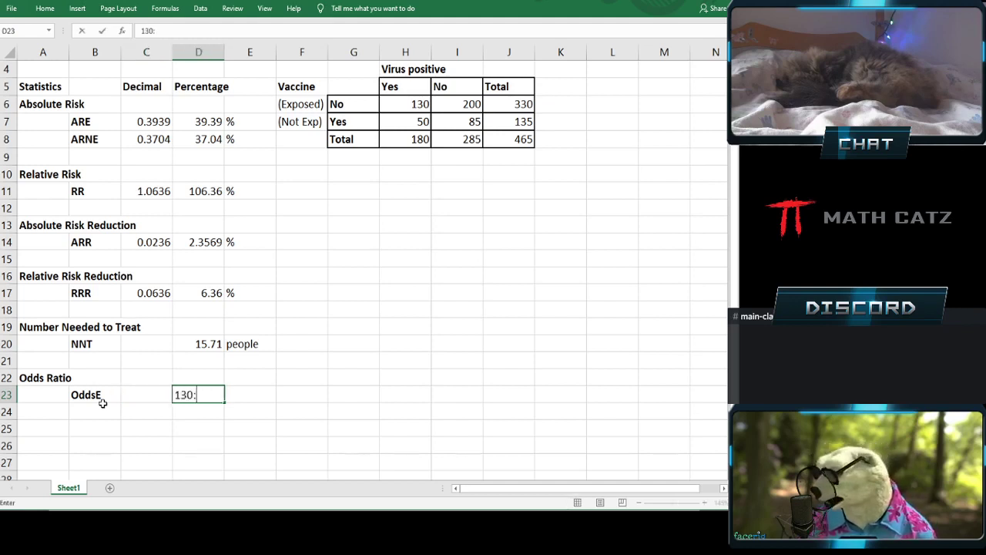
{"action": "type", "text": "200"}
{"action": "key", "text": "Return"}
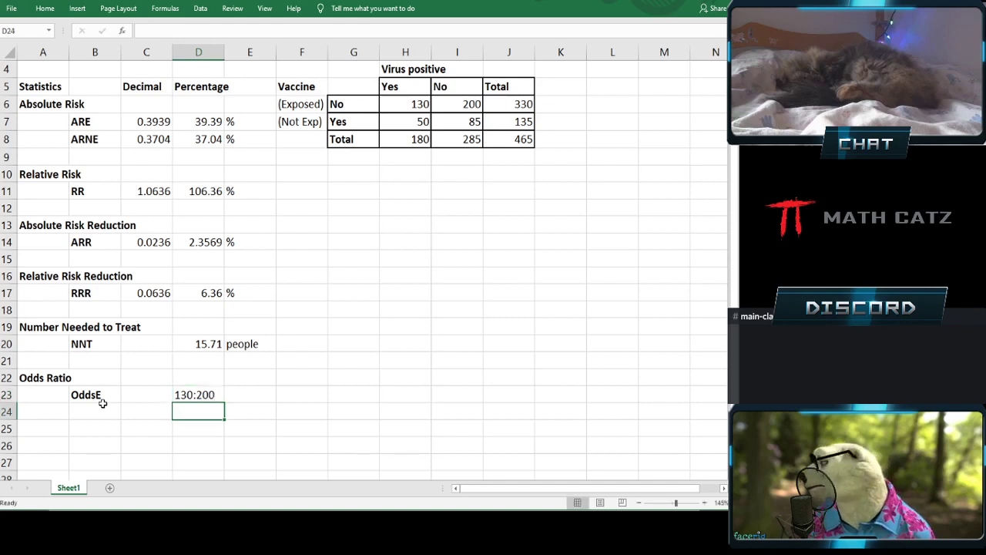
Step: Calculate the decimal odds for the exposed group in C23 with the formula =H6/I6
{"action": "left_click", "coordinate": [131, 394]}
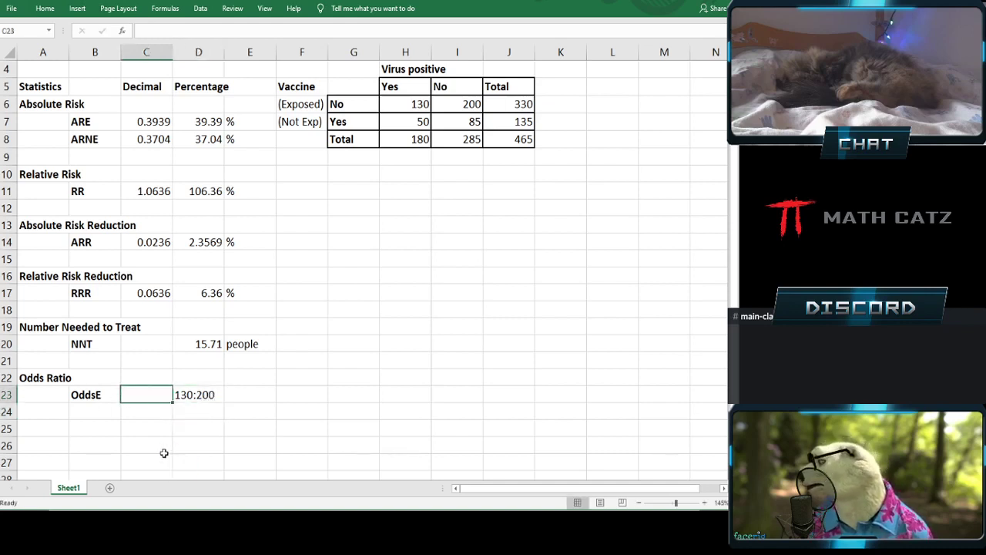
{"action": "type", "text": "="}
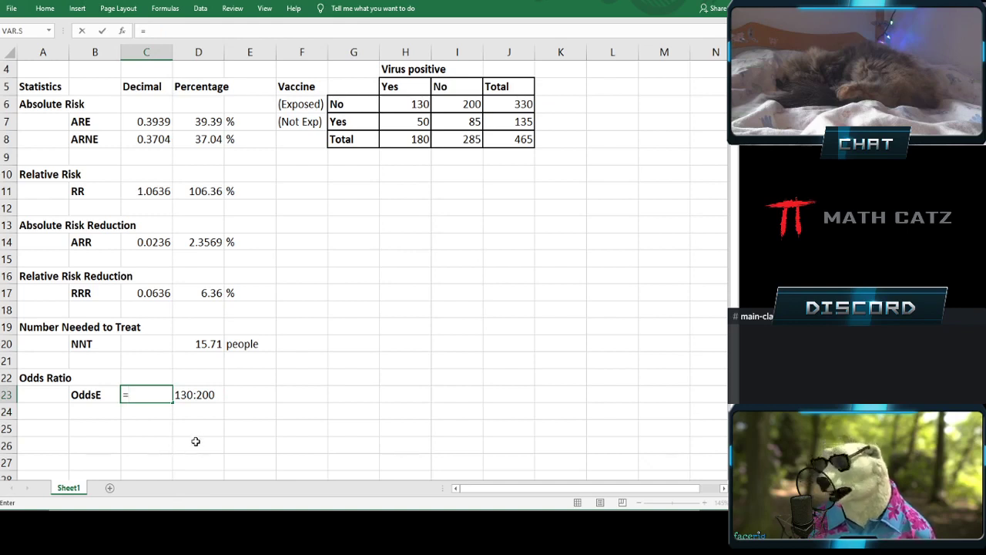
{"action": "left_click", "coordinate": [393, 104]}
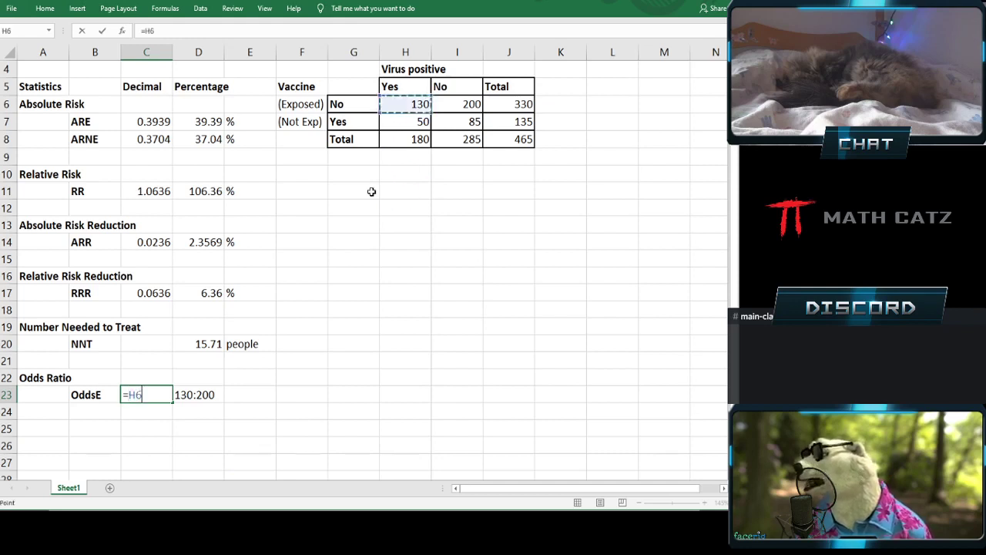
{"action": "type", "text": "/"}
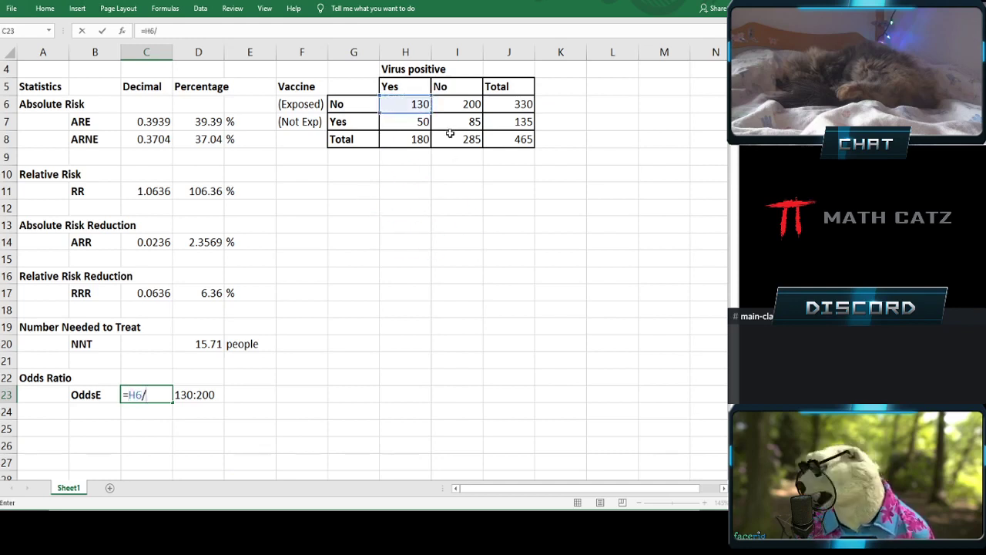
{"action": "left_click", "coordinate": [447, 104]}
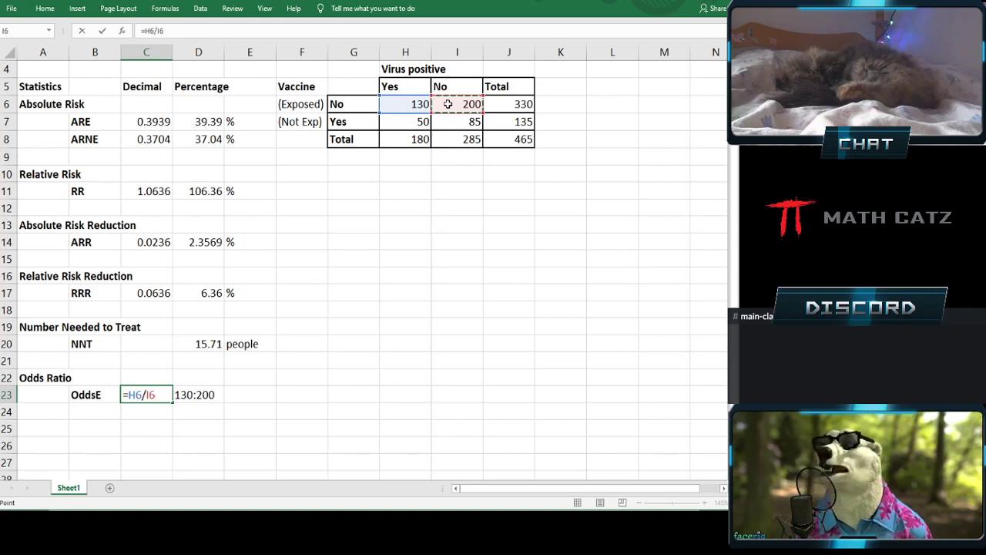
{"action": "key", "text": "Return"}
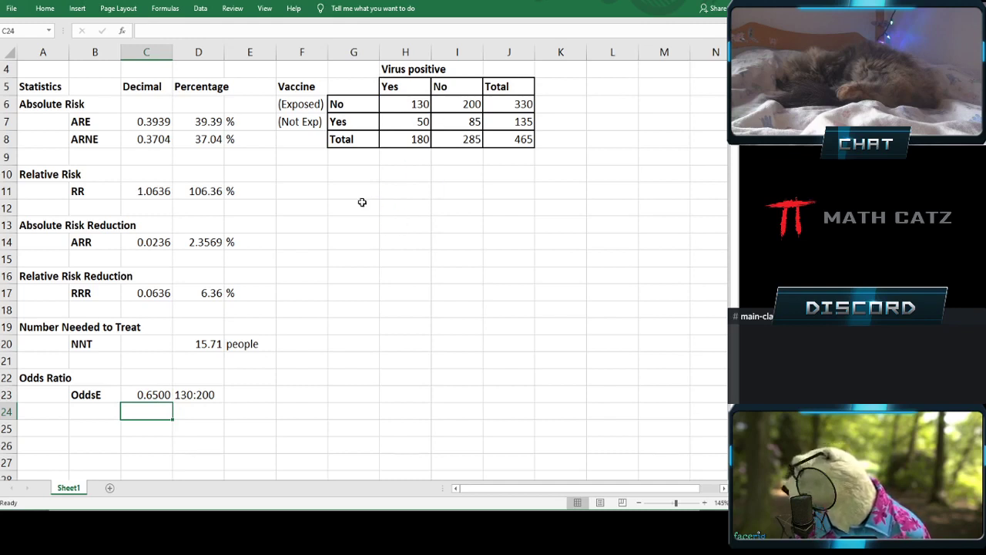
Step: Add the label OddsNE in B24 and enter the odds for the non-exposed group as 50:85 in D24
{"action": "left_click", "coordinate": [103, 412]}
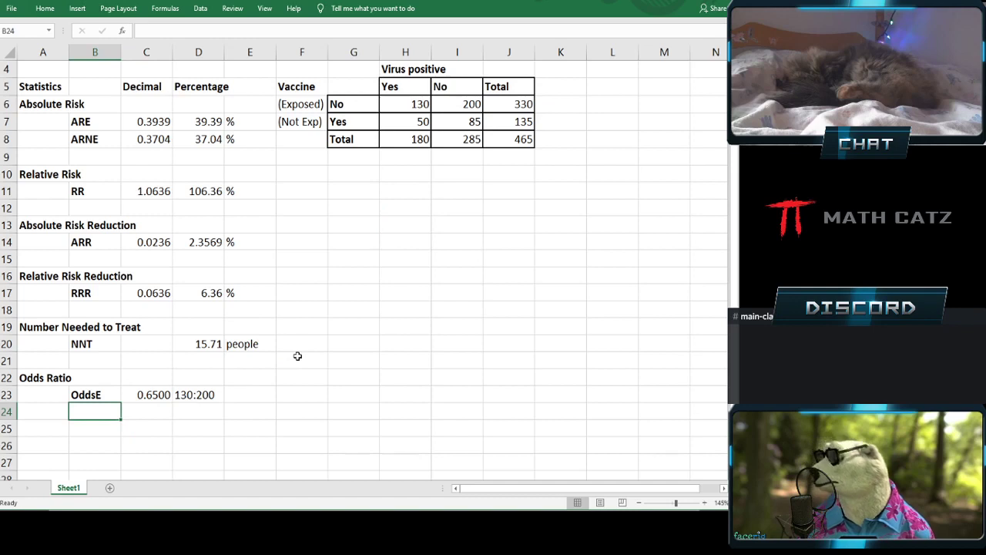
{"action": "type", "text": "Odds"}
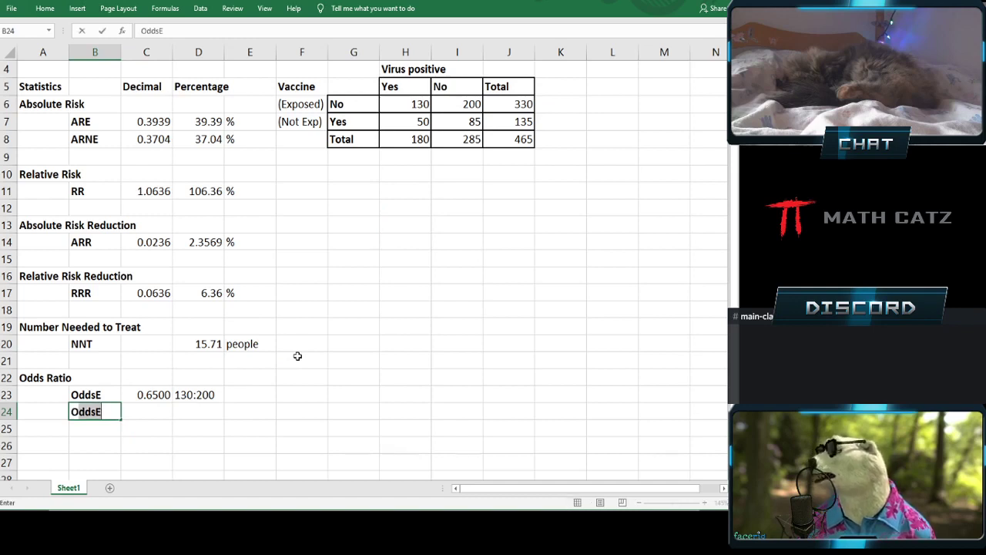
{"action": "type", "text": "NE"}
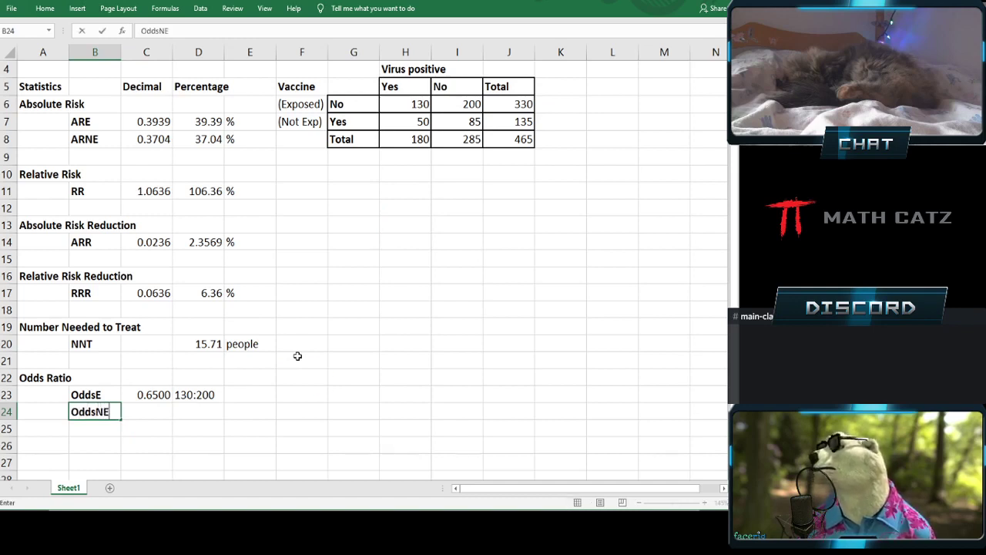
{"action": "key", "text": "Tab"}
{"action": "key", "text": "Tab"}
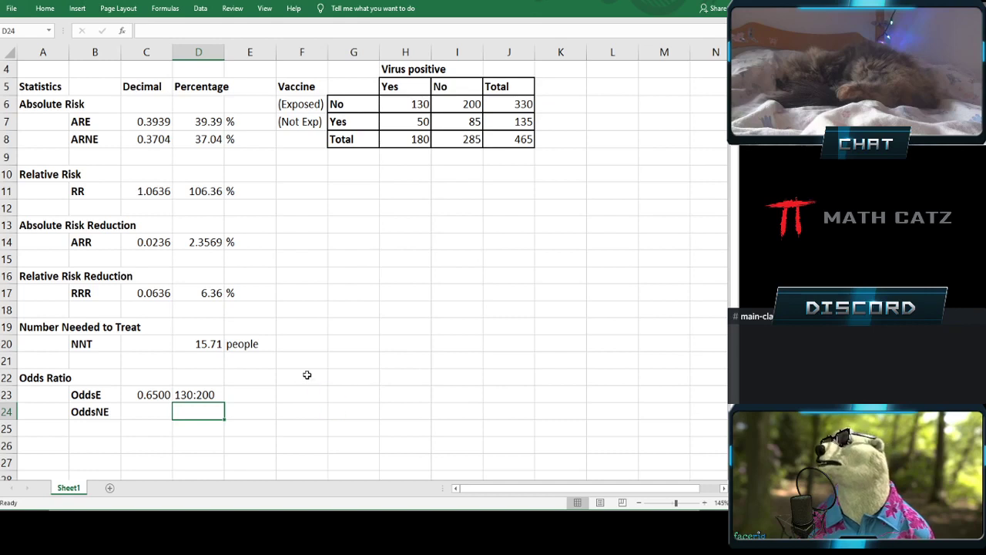
{"action": "type", "text": "50"}
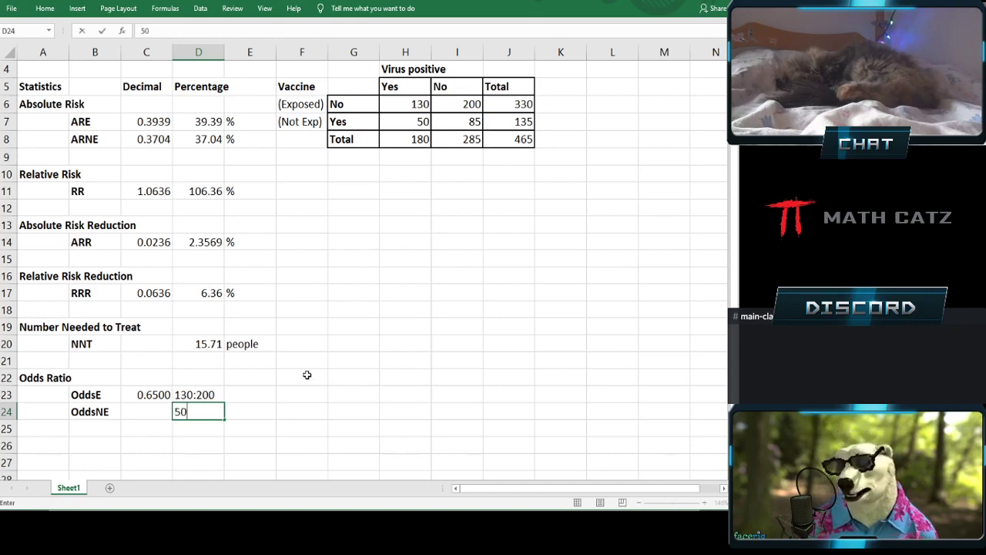
{"action": "type", "text": ":85"}
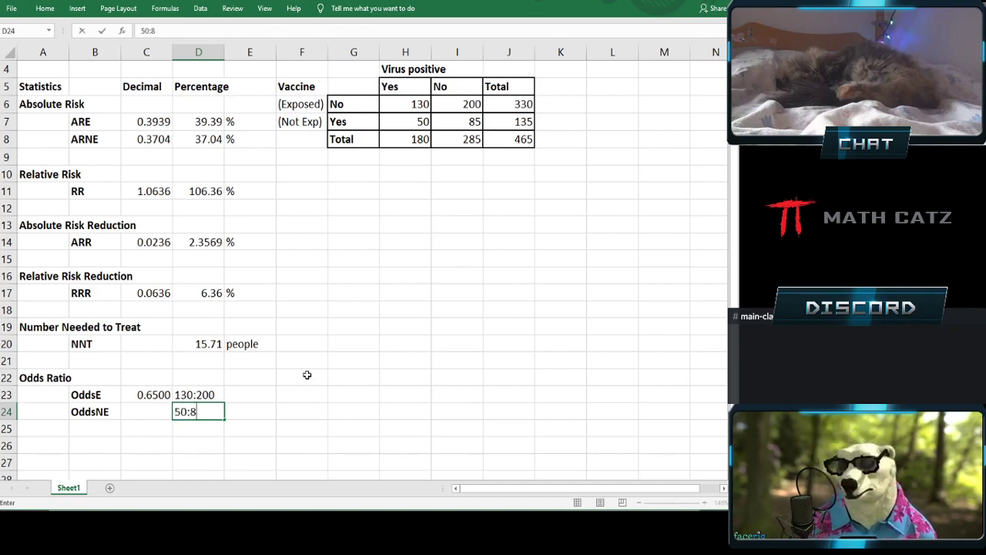
{"action": "key", "text": "Return"}
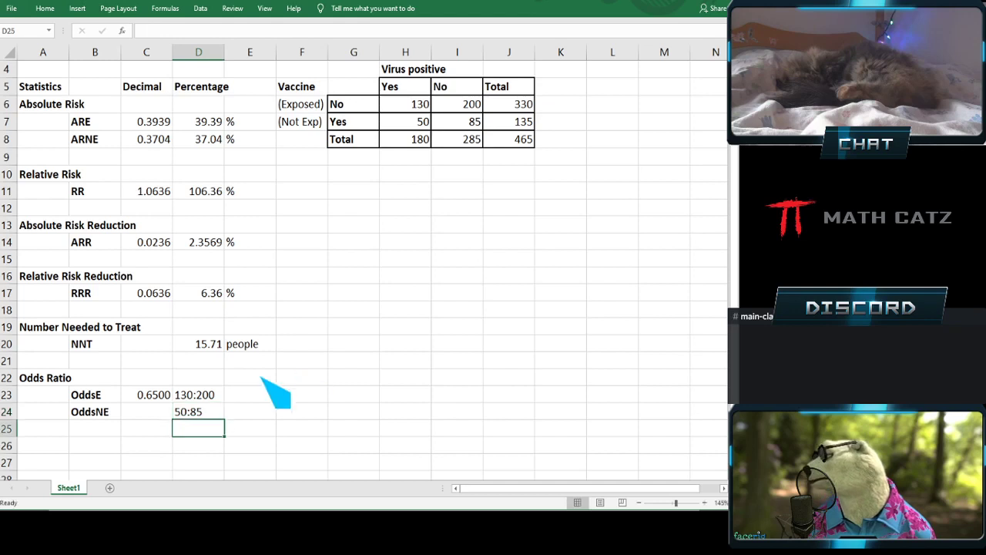
Step: Calculate the decimal odds for the non-exposed group in C24 with the formula =H7/I7
{"action": "left_click", "coordinate": [145, 409]}
{"action": "type", "text": "="}
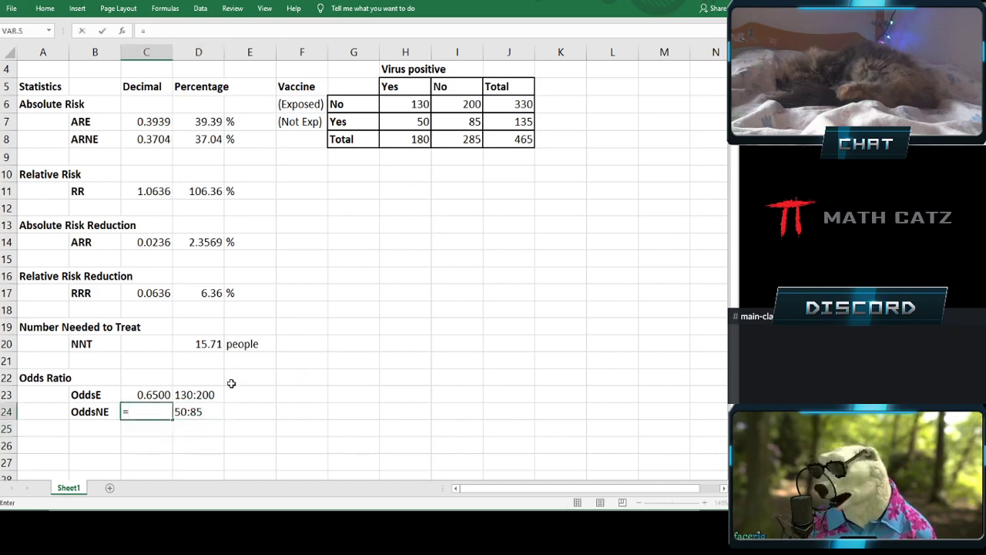
{"action": "left_click", "coordinate": [397, 125]}
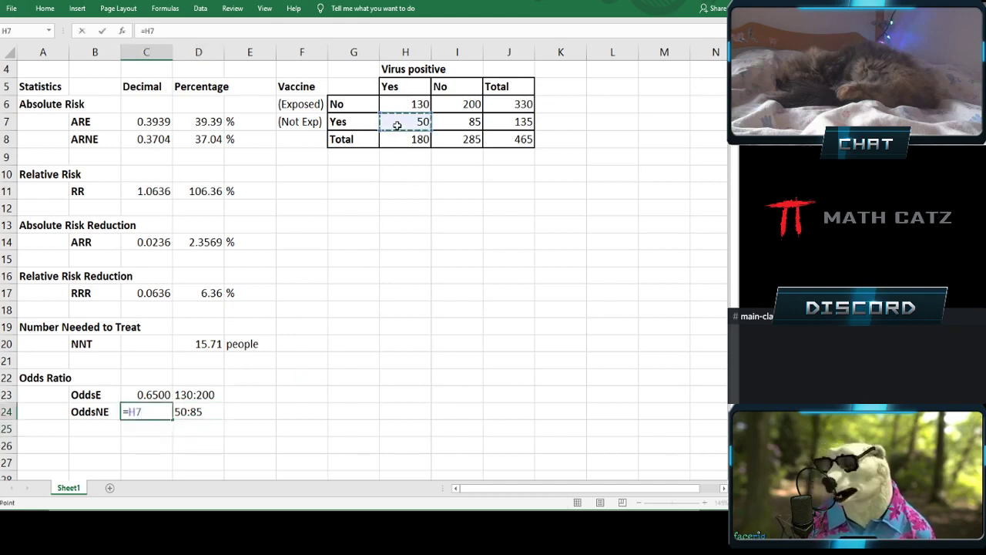
{"action": "type", "text": "/"}
{"action": "left_click", "coordinate": [444, 121]}
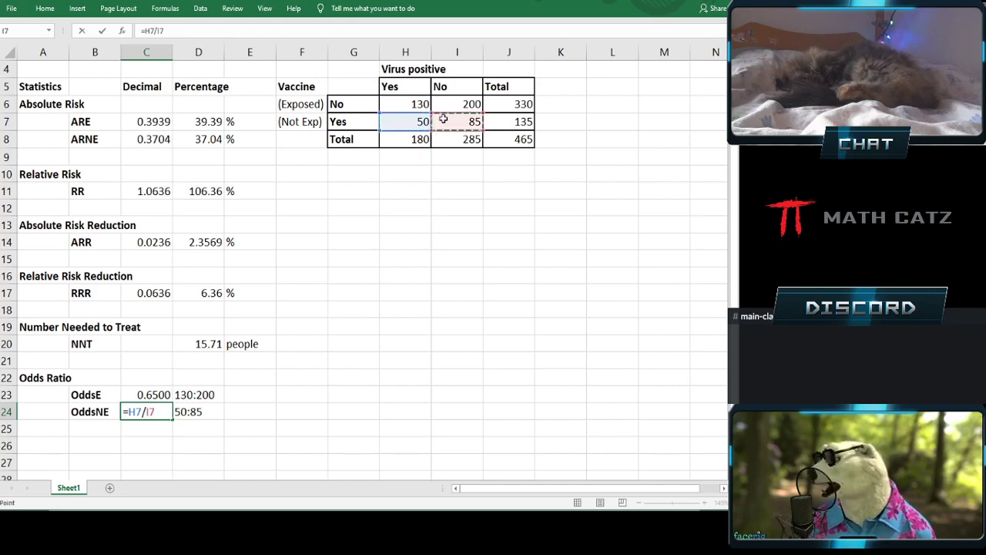
{"action": "key", "text": "Return"}
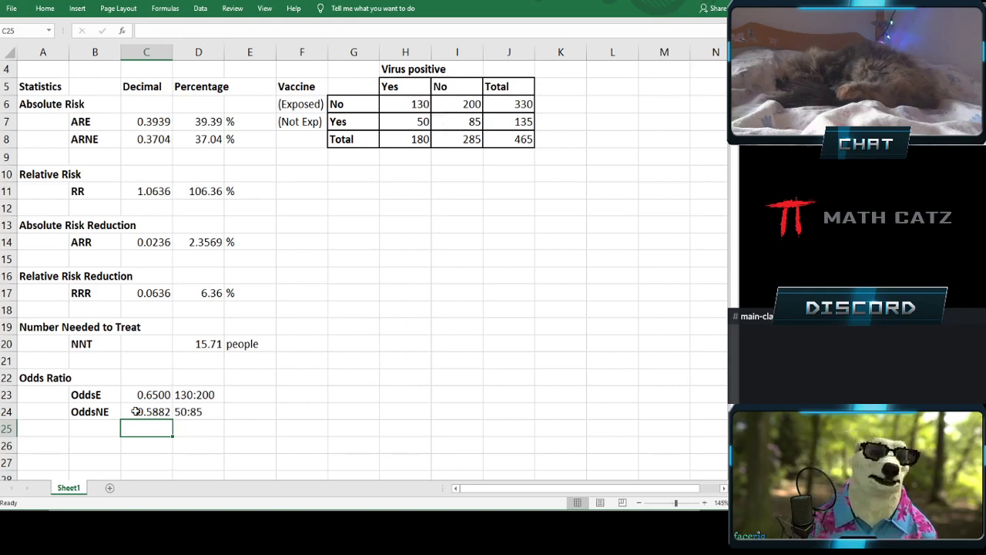
Step: Add the label OR in B25 and calculate the odds ratio in C25 with the formula =C23/C24
{"action": "left_click", "coordinate": [98, 427]}
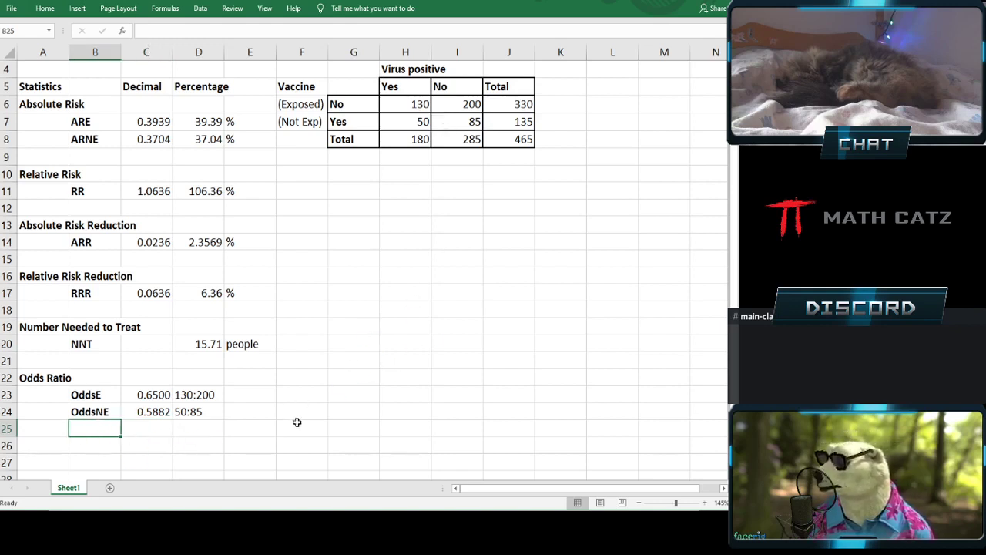
{"action": "type", "text": "OR"}
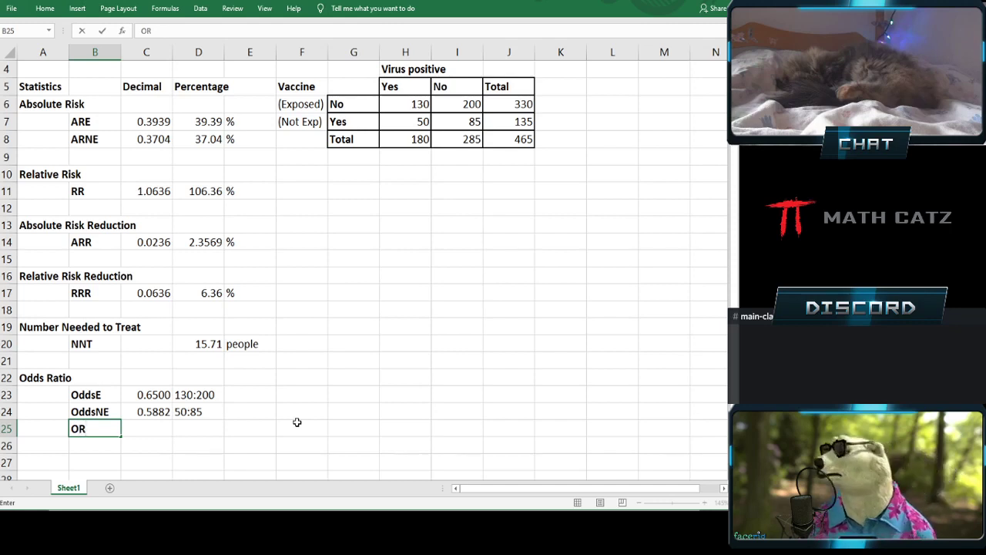
{"action": "key", "text": "Tab"}
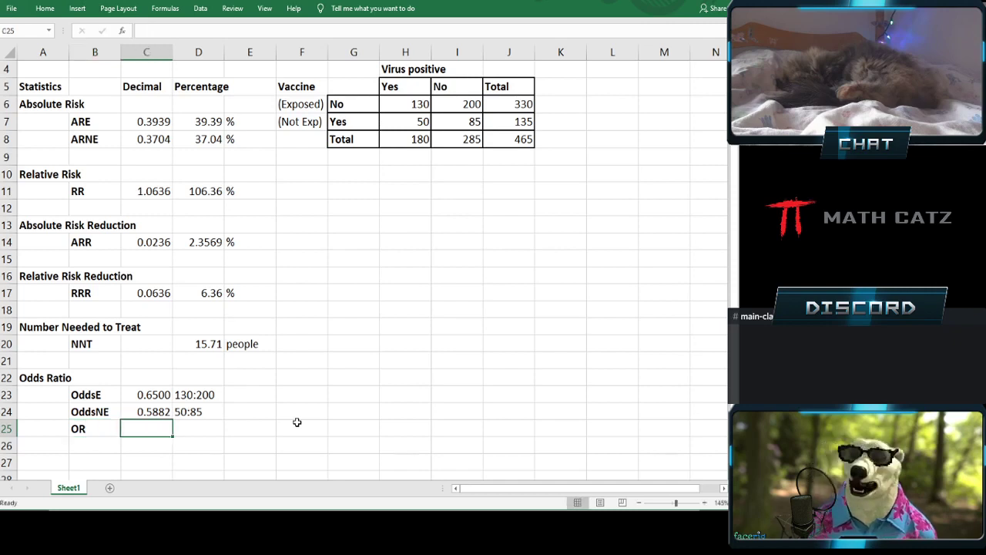
{"action": "type", "text": "="}
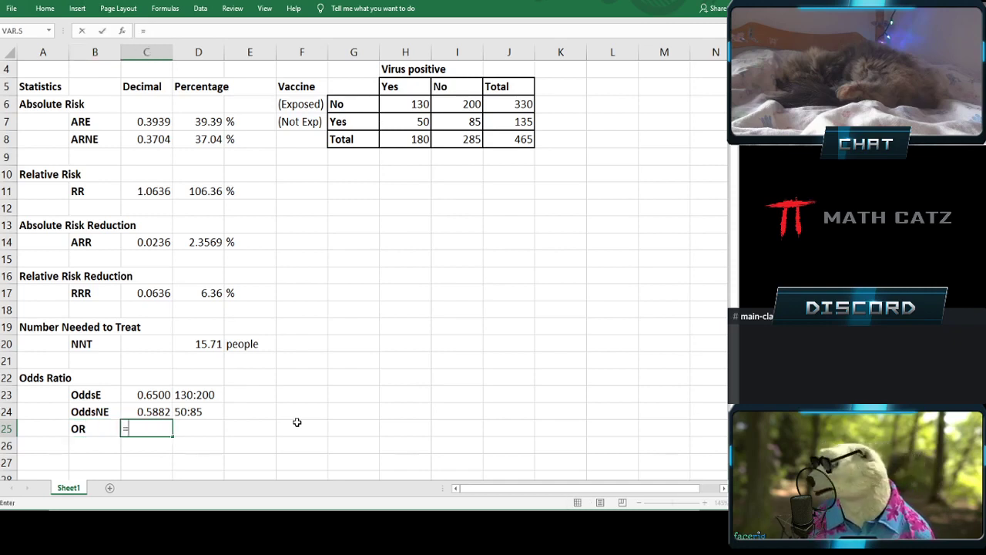
{"action": "left_click", "coordinate": [130, 395]}
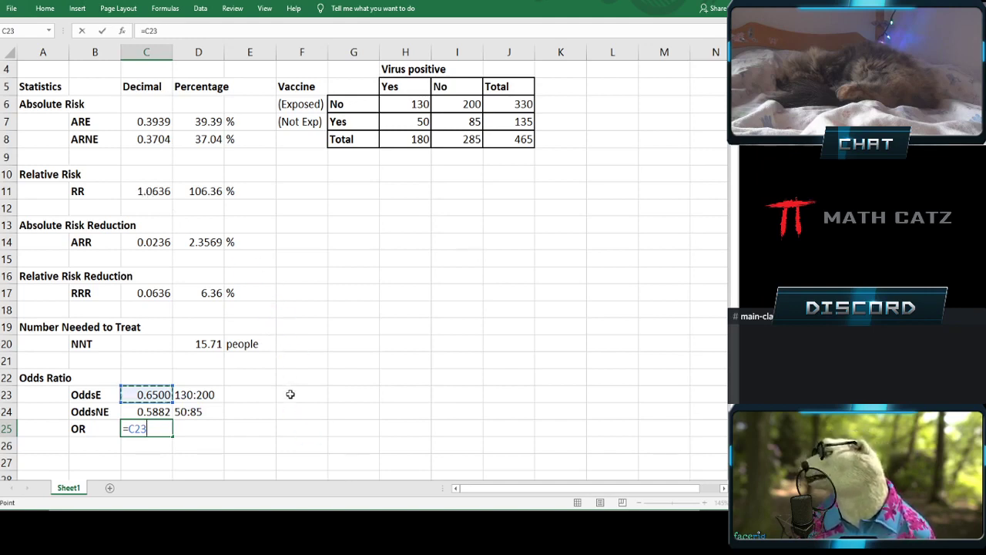
{"action": "type", "text": "/"}
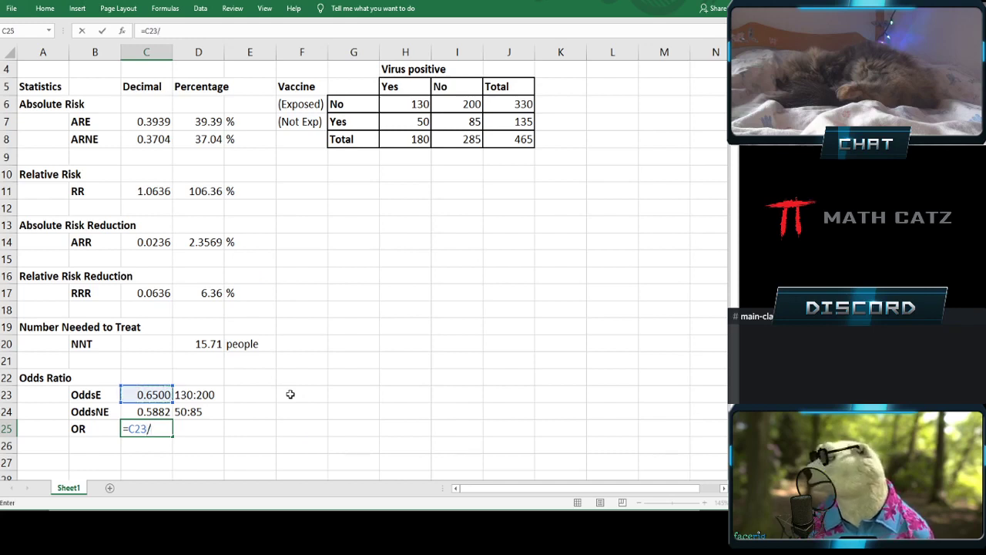
{"action": "key", "text": "Up"}
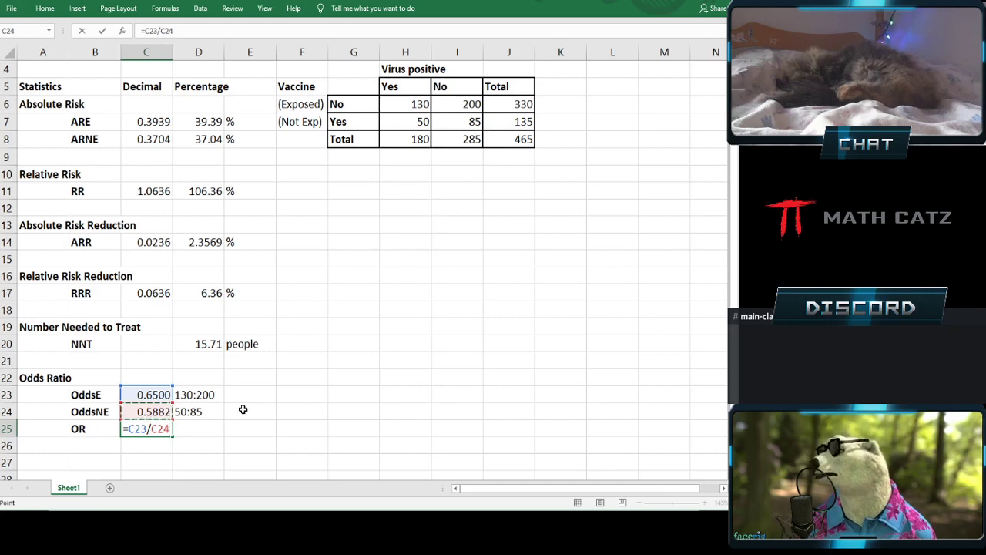
{"action": "key", "text": "Return"}
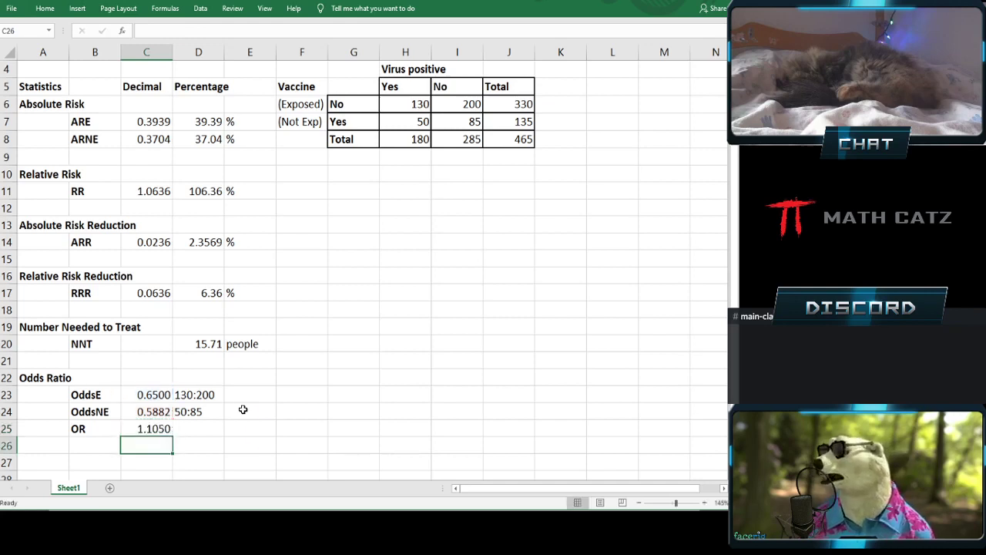